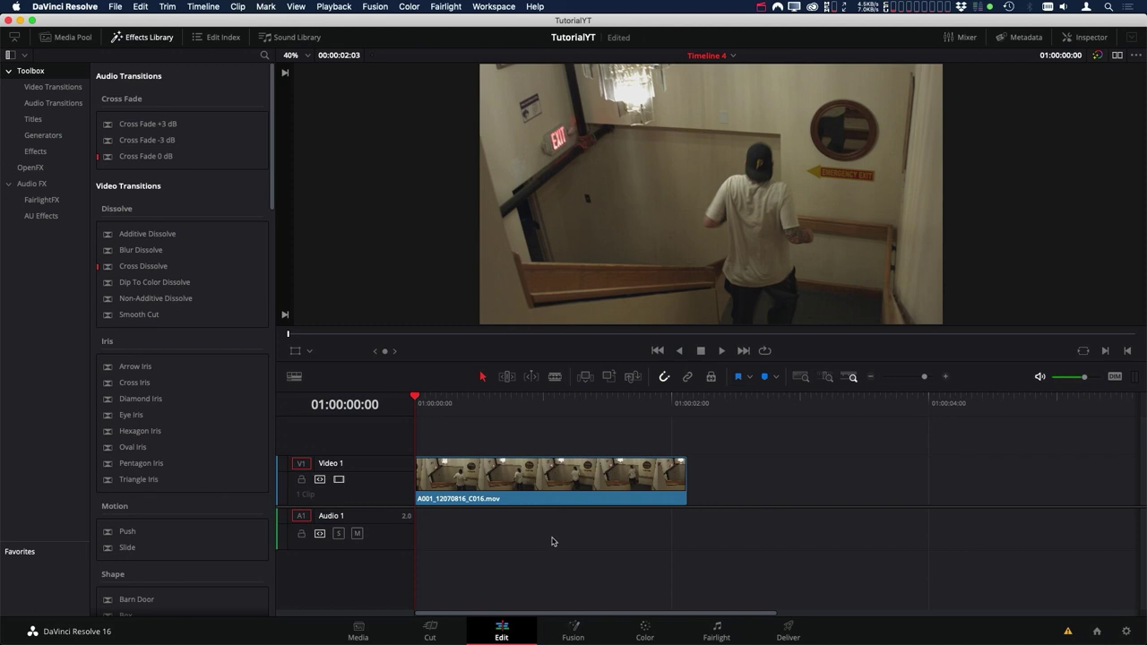
Open the staircase clip on the Fusion page with an enlarged viewer and go to frame 205.
left_click(574, 627)
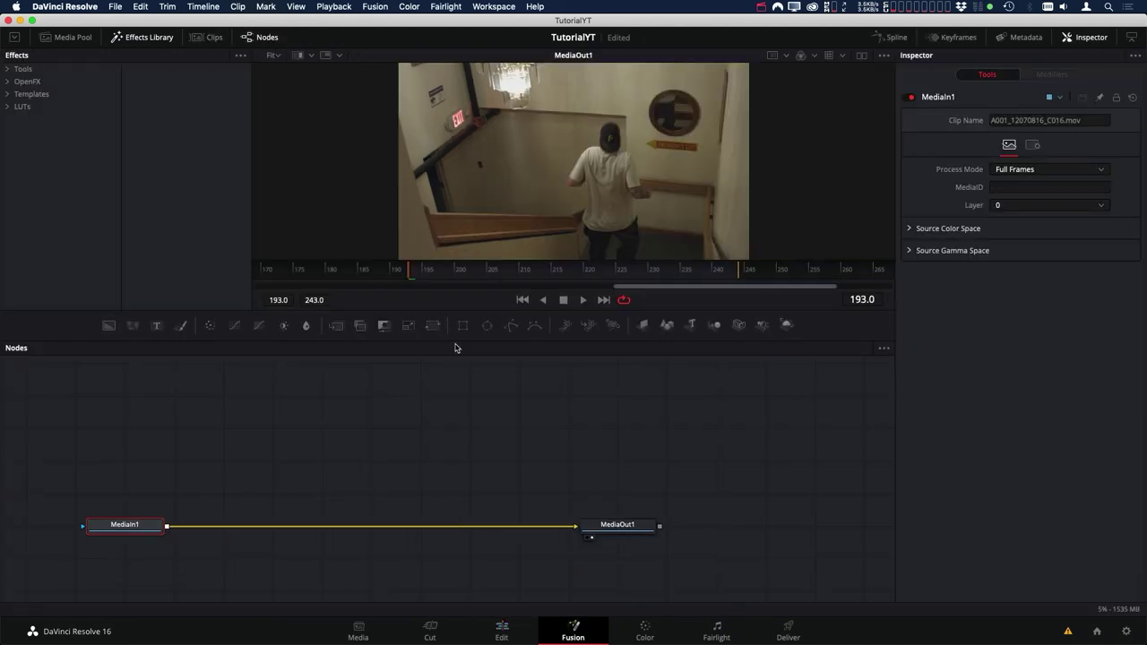
left_click_drag(478, 310, 472, 408)
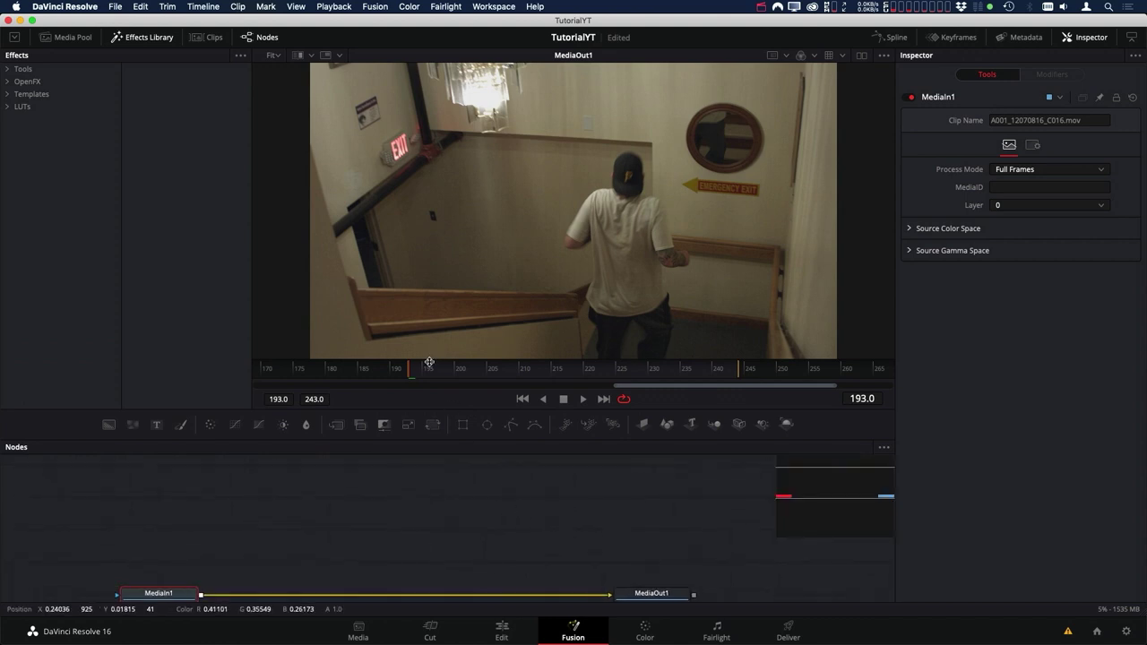
left_click_drag(414, 373, 444, 383)
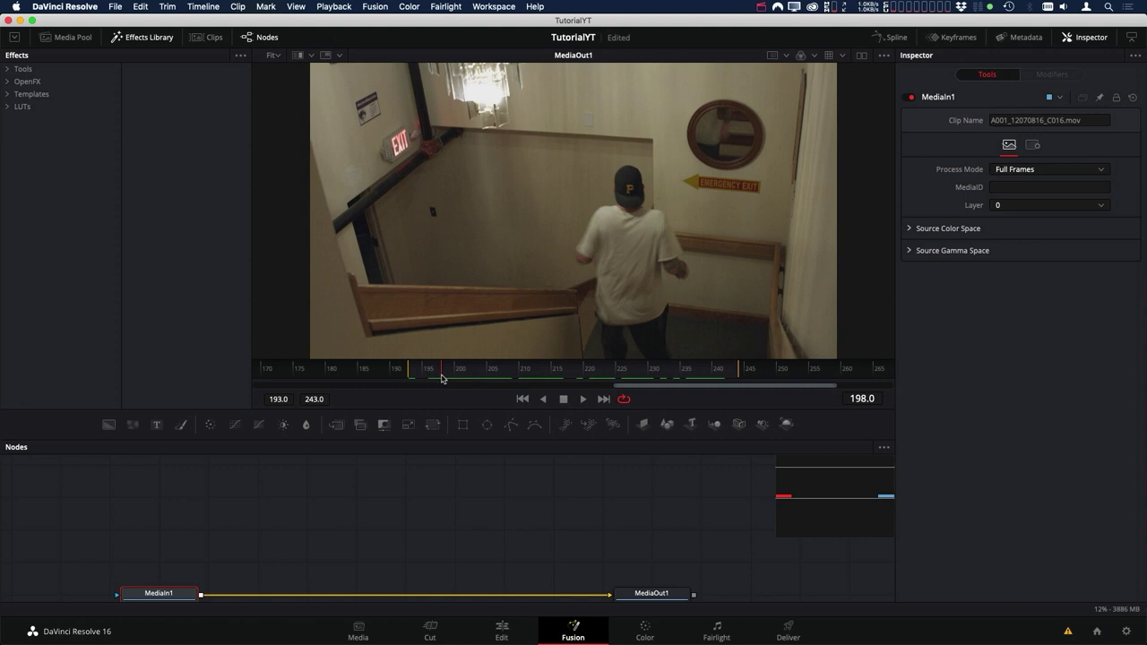
mouse_move(442, 377)
left_mouse_down()
mouse_move(472, 375)
mouse_move(462, 376)
left_mouse_up()
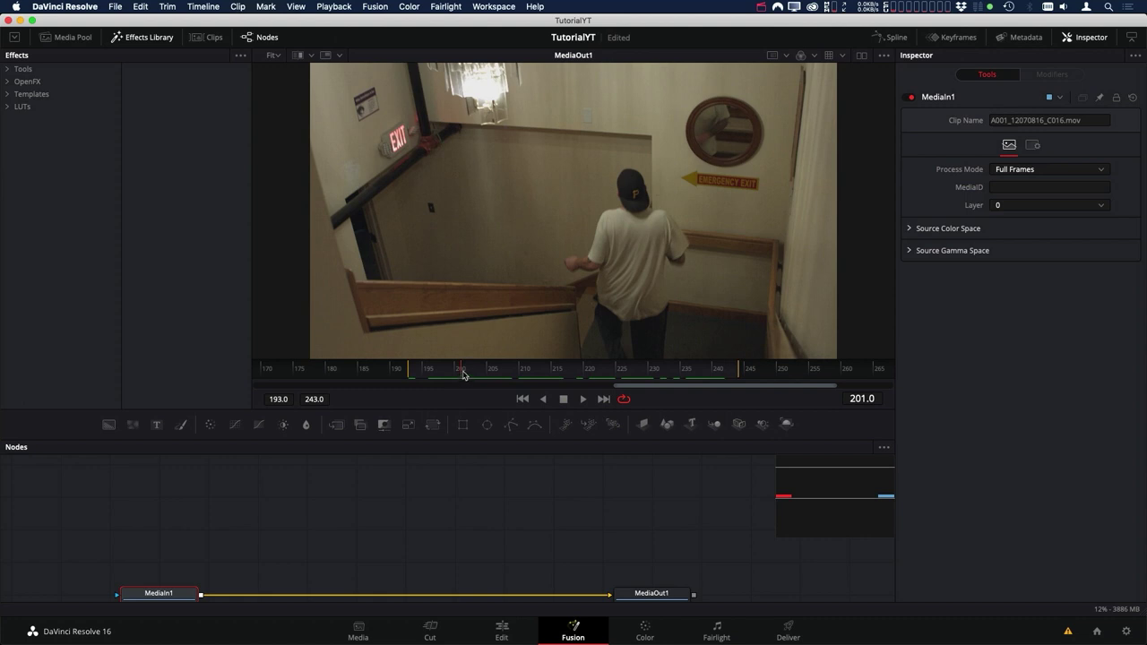
left_click_drag(462, 374, 490, 377)
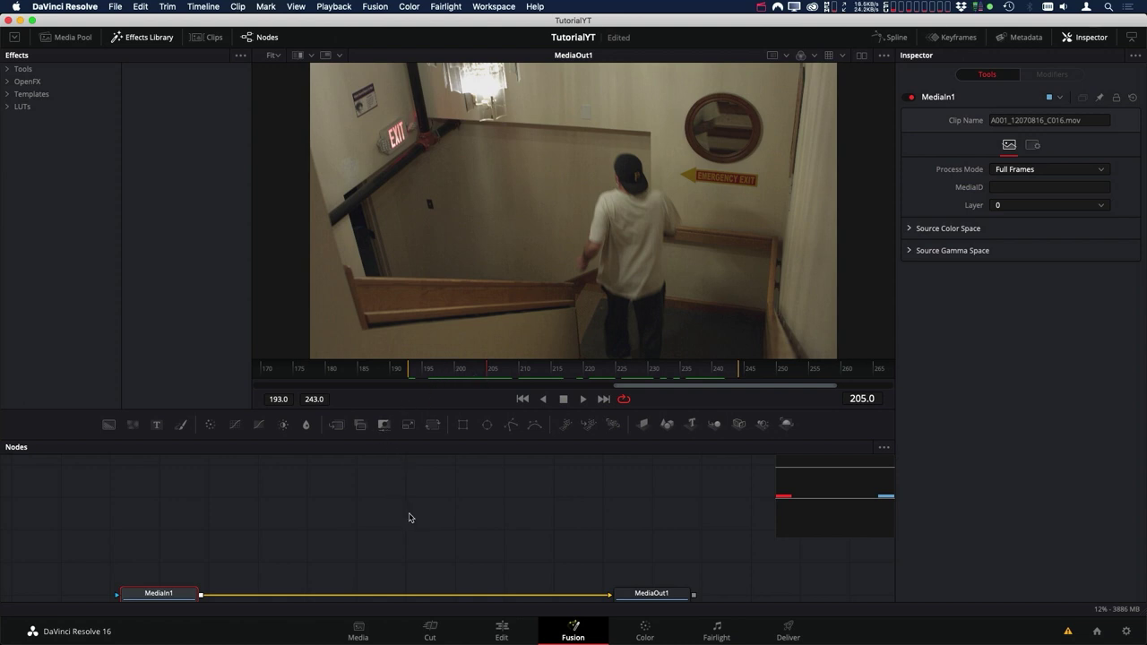
Add a Planar Tracker node between MediaIn1 and MediaOut1.
left_click_drag(410, 515, 409, 503)
scroll(381, 520, "down", 3)
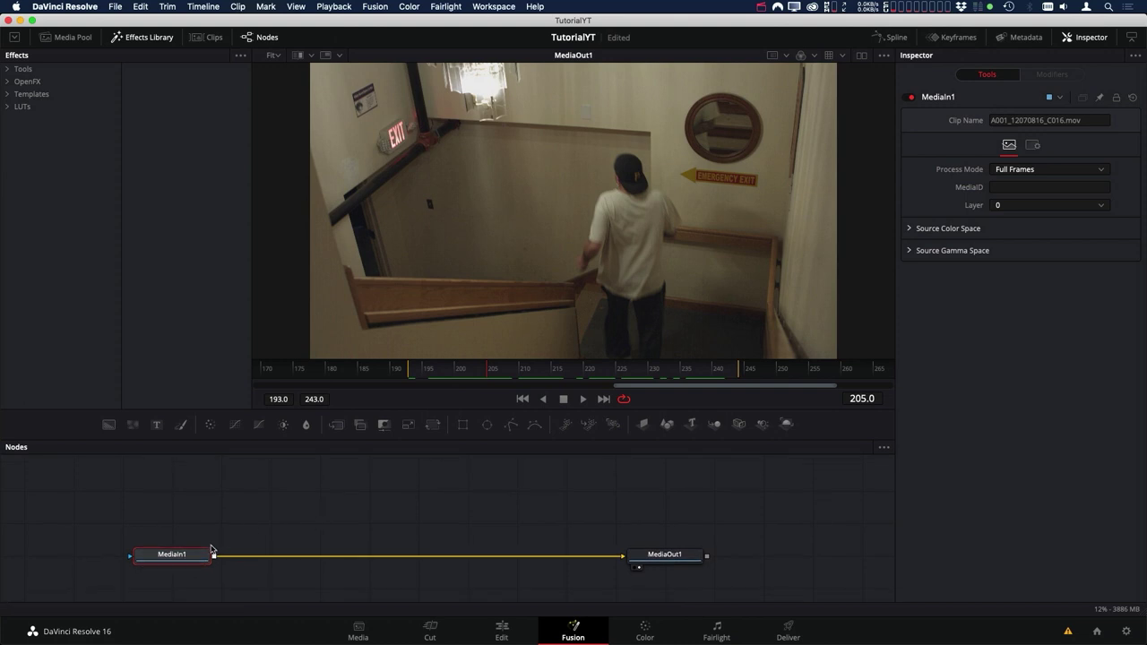
key("shift+space")
type("Planar Tracker")
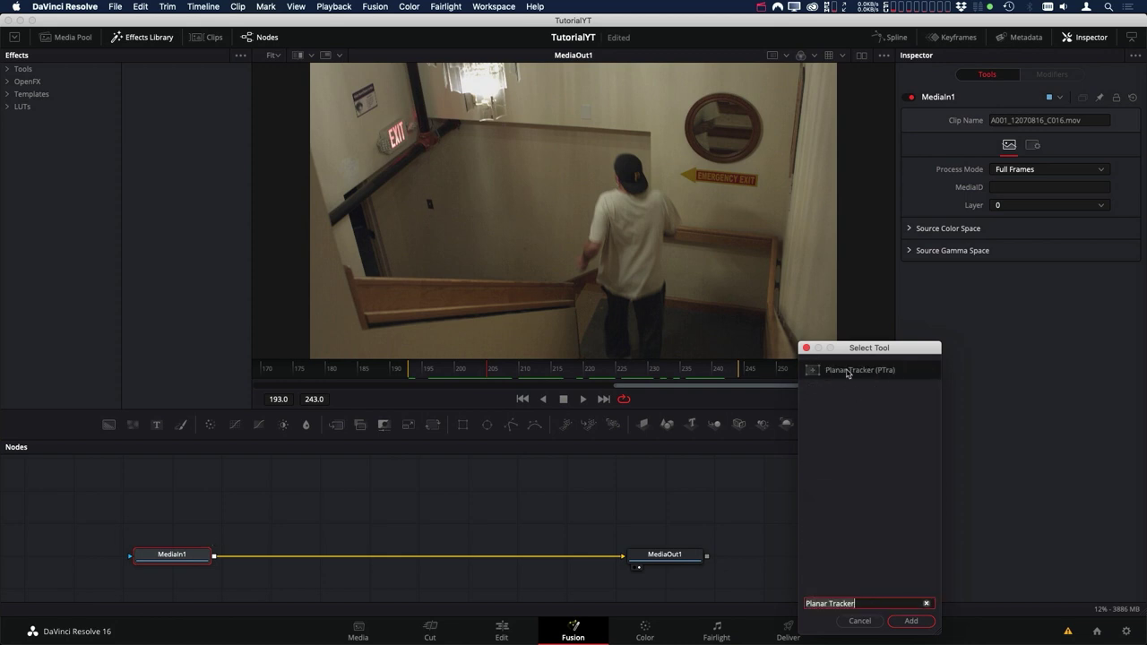
double_click(848, 373)
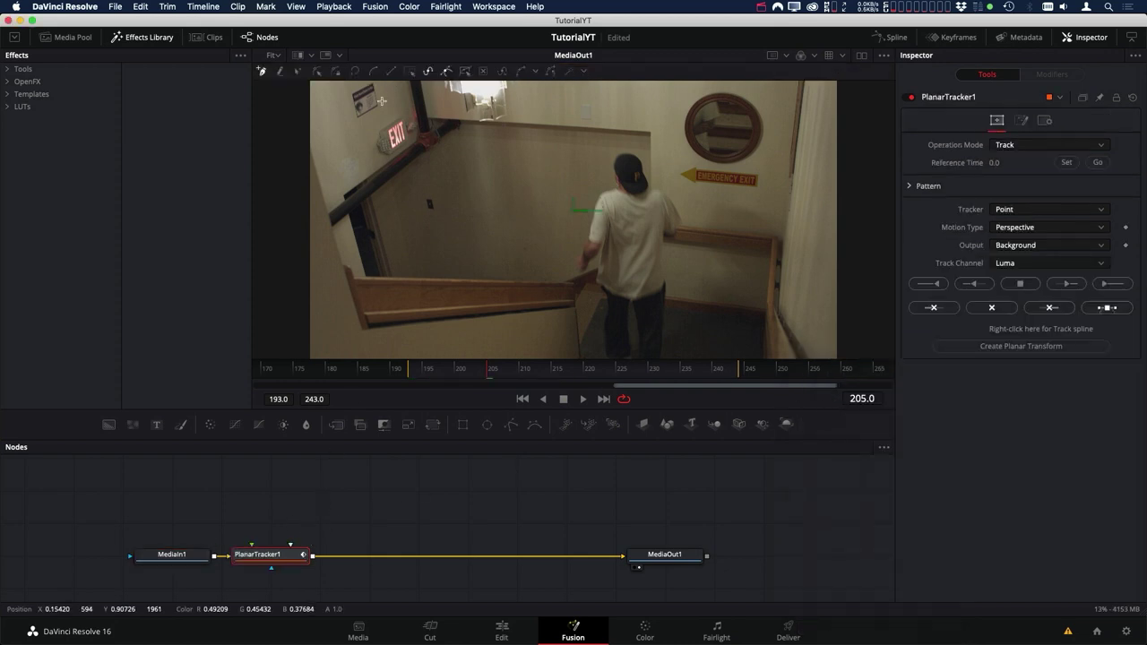
Draw a closed four-point tracking shape around the small wall sign above the EXIT sign.
scroll(381, 102, "up", 2)
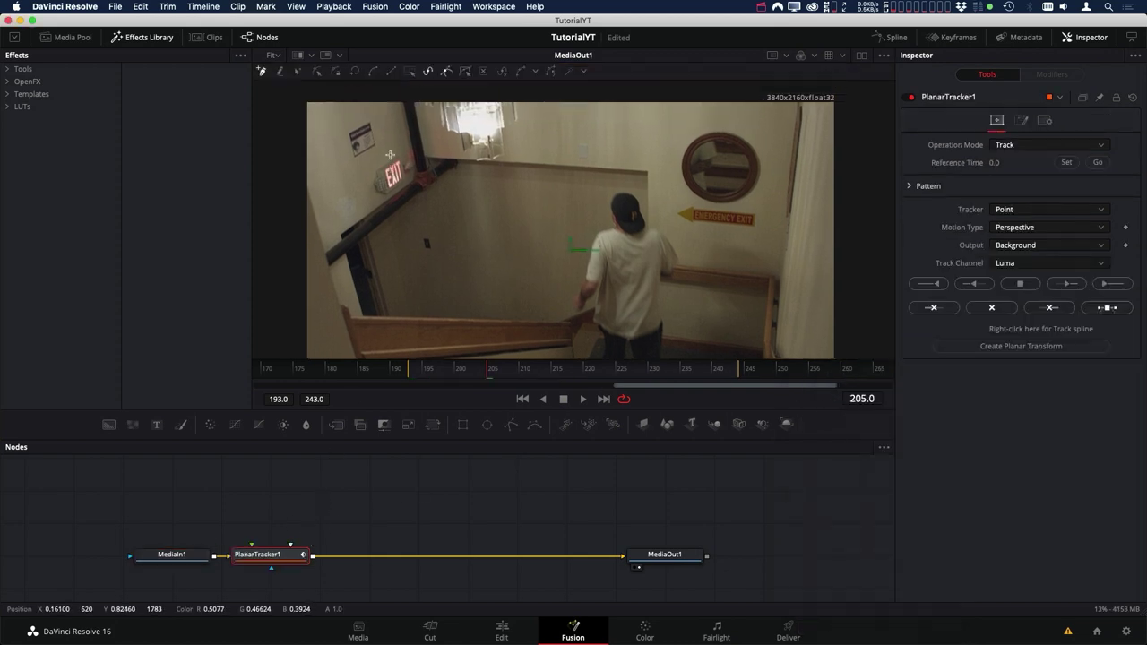
left_click(345, 132)
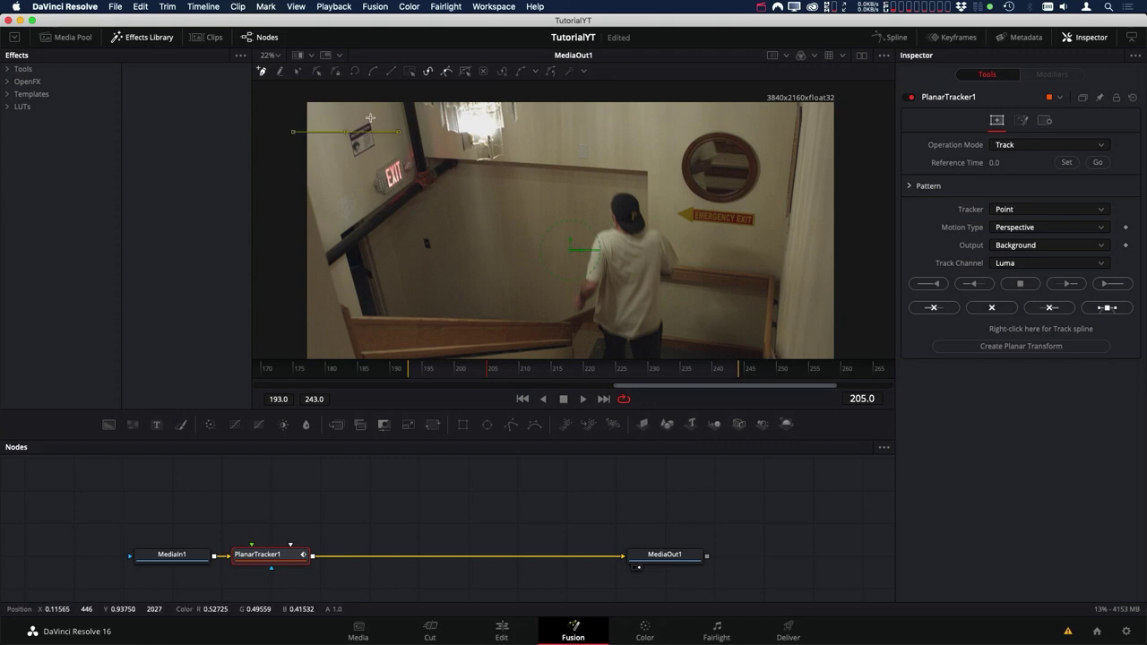
left_click(373, 121)
left_click(378, 146)
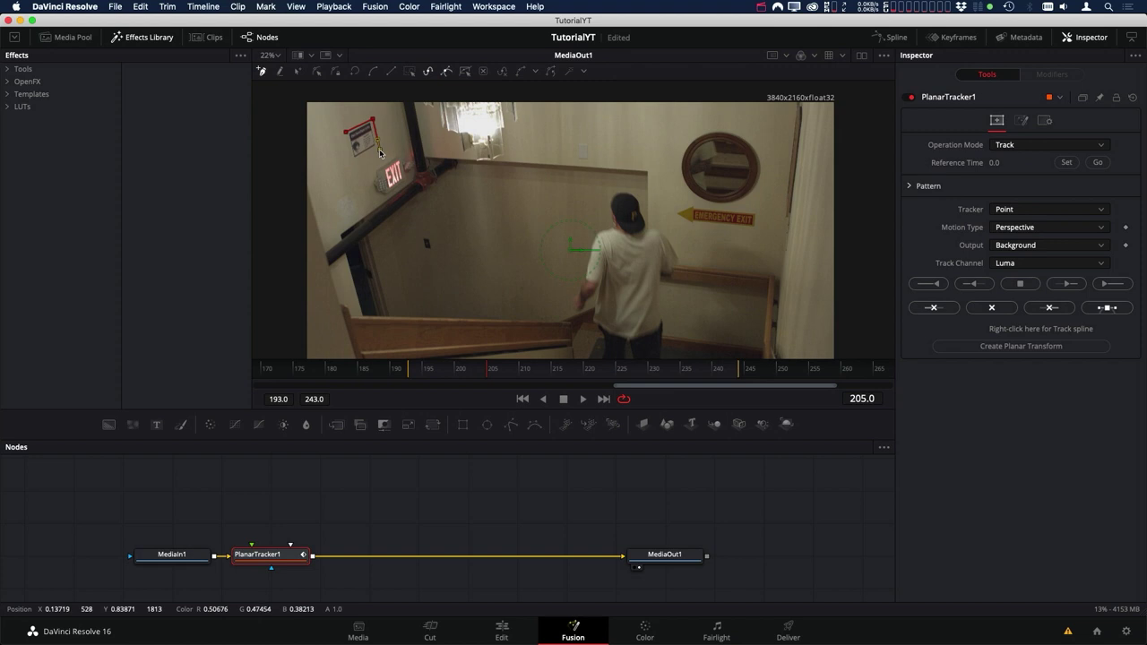
left_click(356, 161)
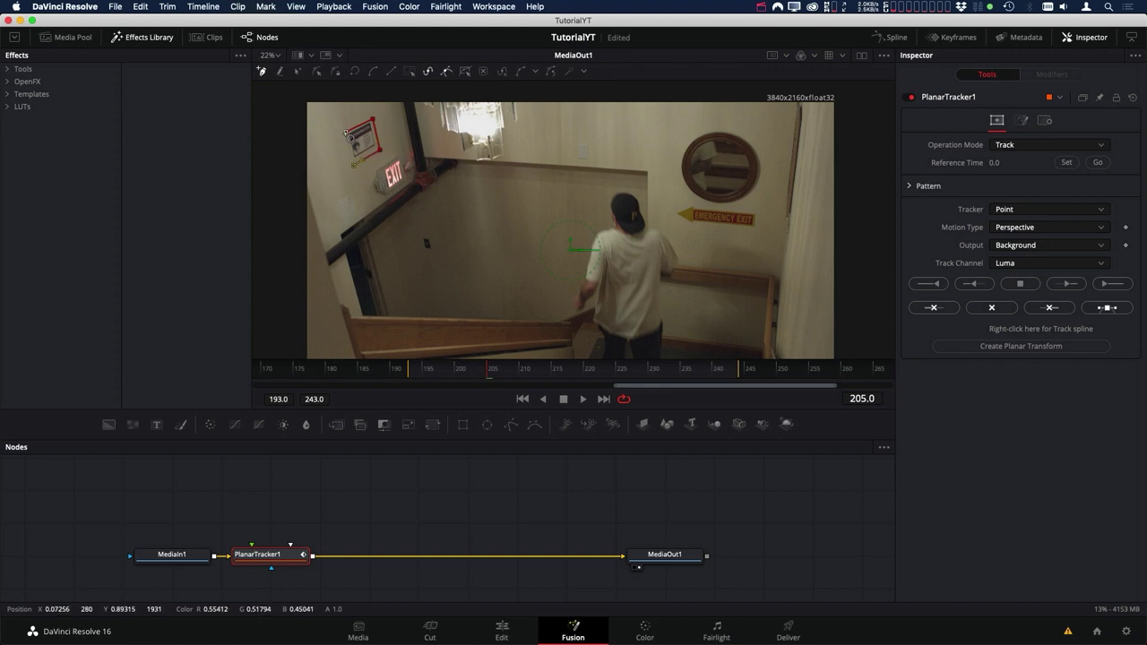
left_click(347, 132)
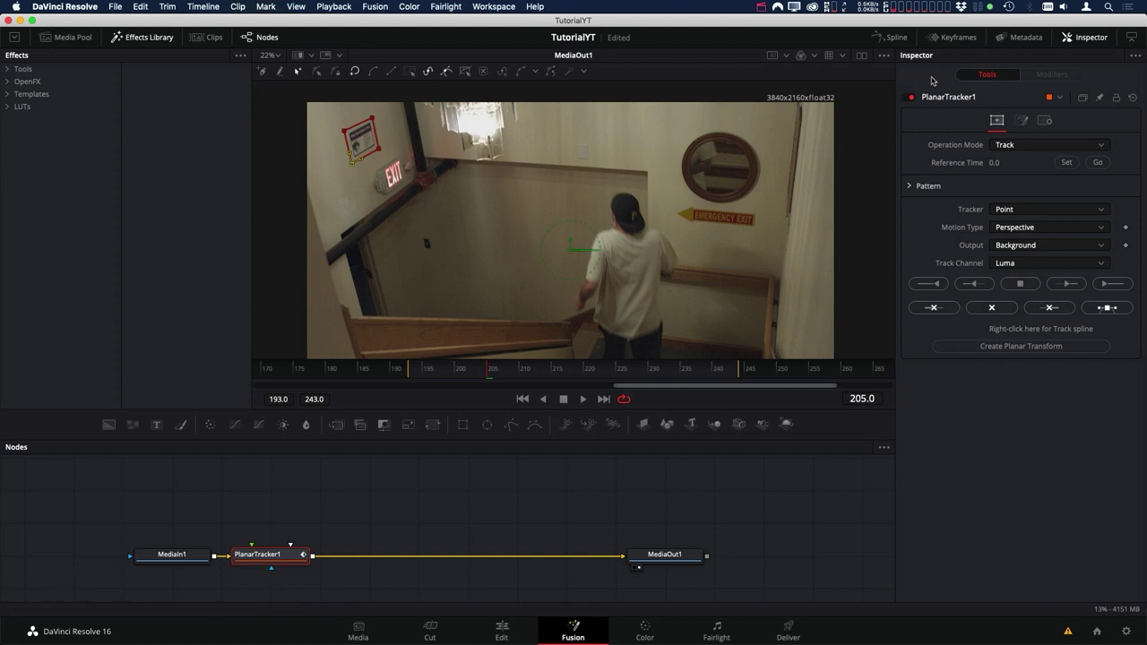
Set the planar tracker's reference time to frame 205 and its tracker type to Hybrid Point/Area.
left_click(1066, 163)
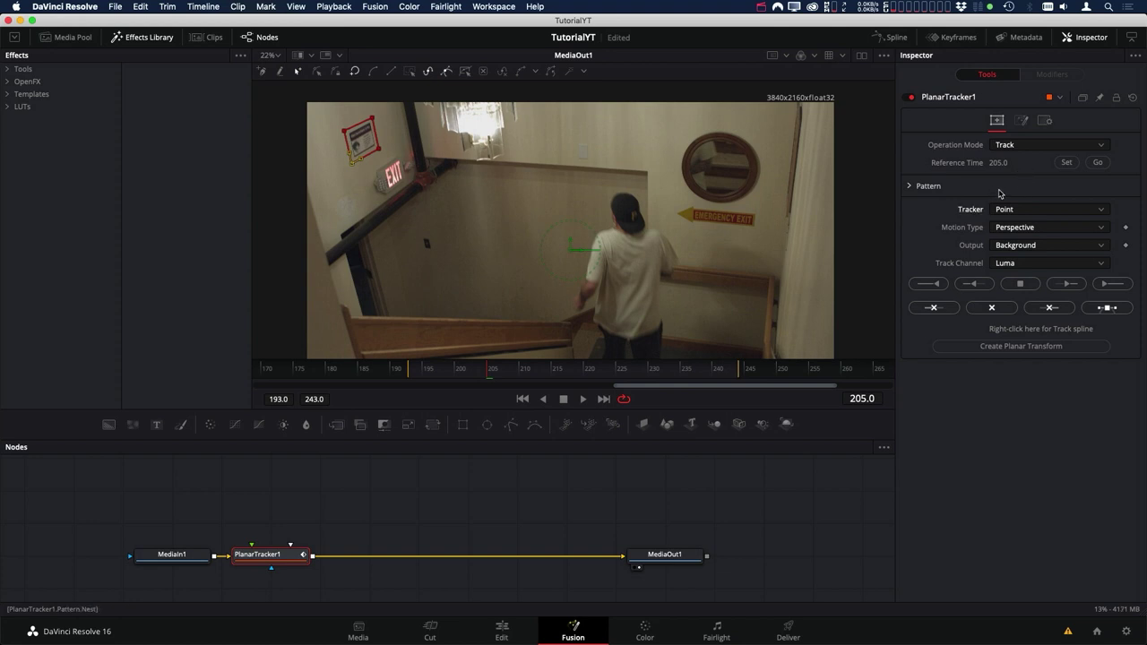
left_click(1011, 210)
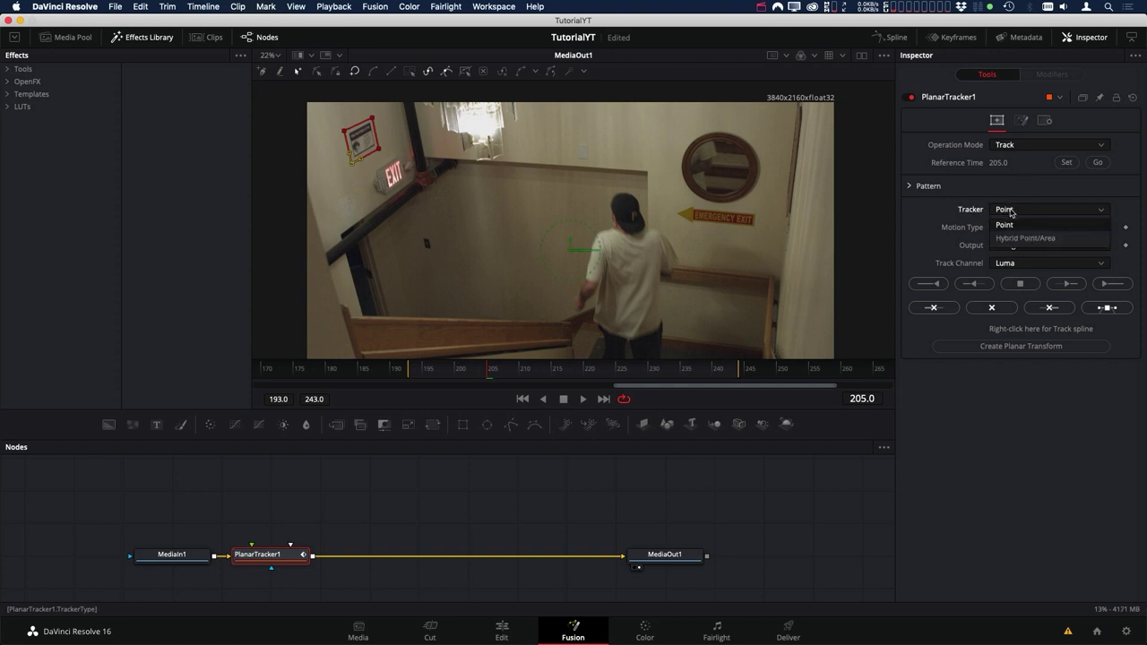
left_click(1014, 239)
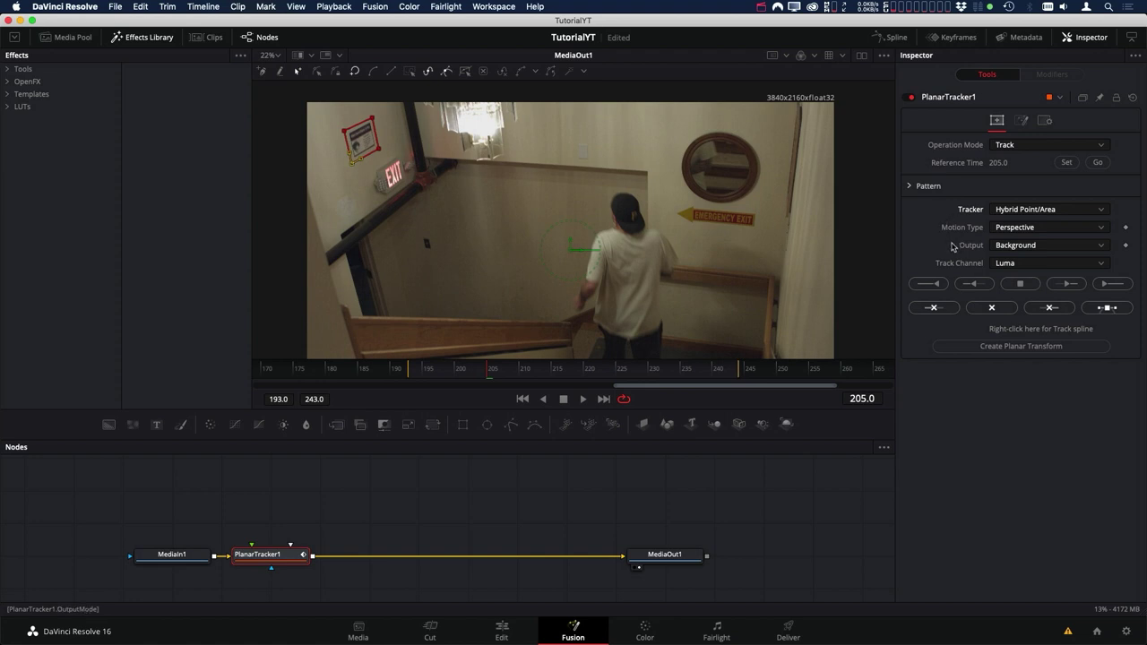
Track the wall sign backward from reference frame 205 to the clip's start and forward from it to the end, returning to frame 205.
left_click(931, 285)
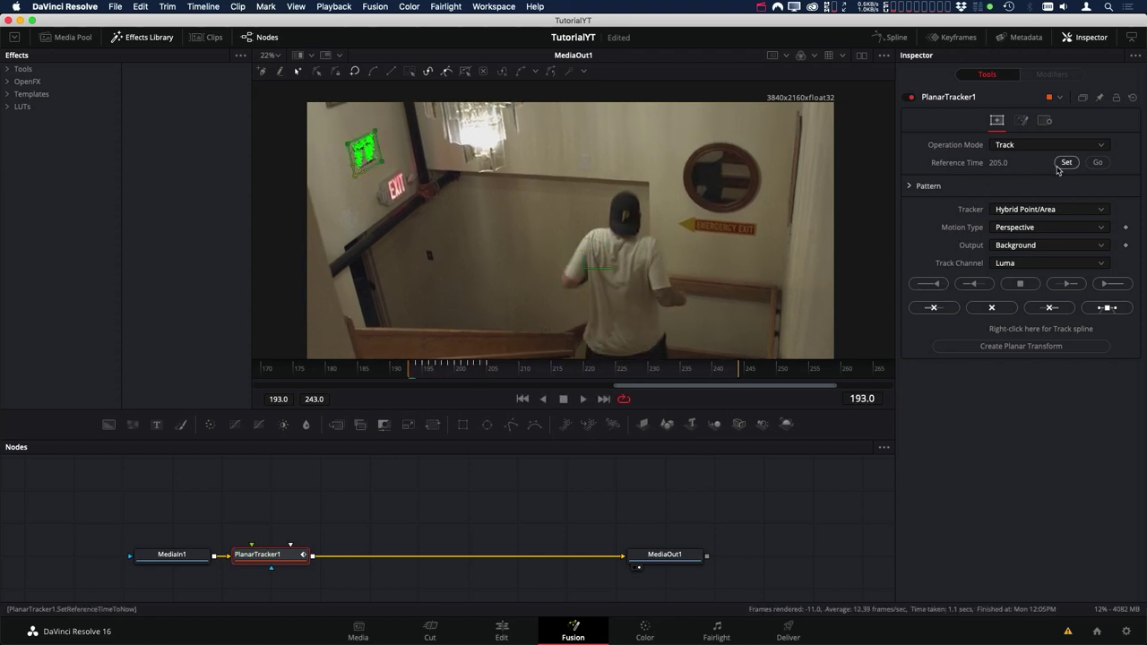
left_click(1099, 163)
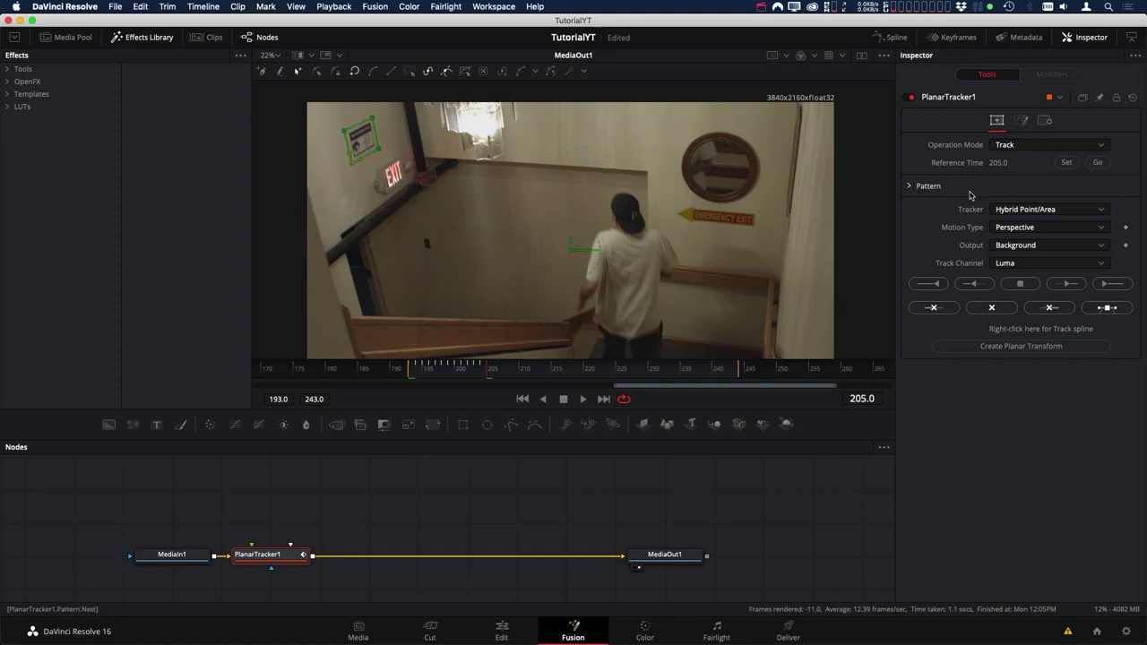
left_click(1111, 285)
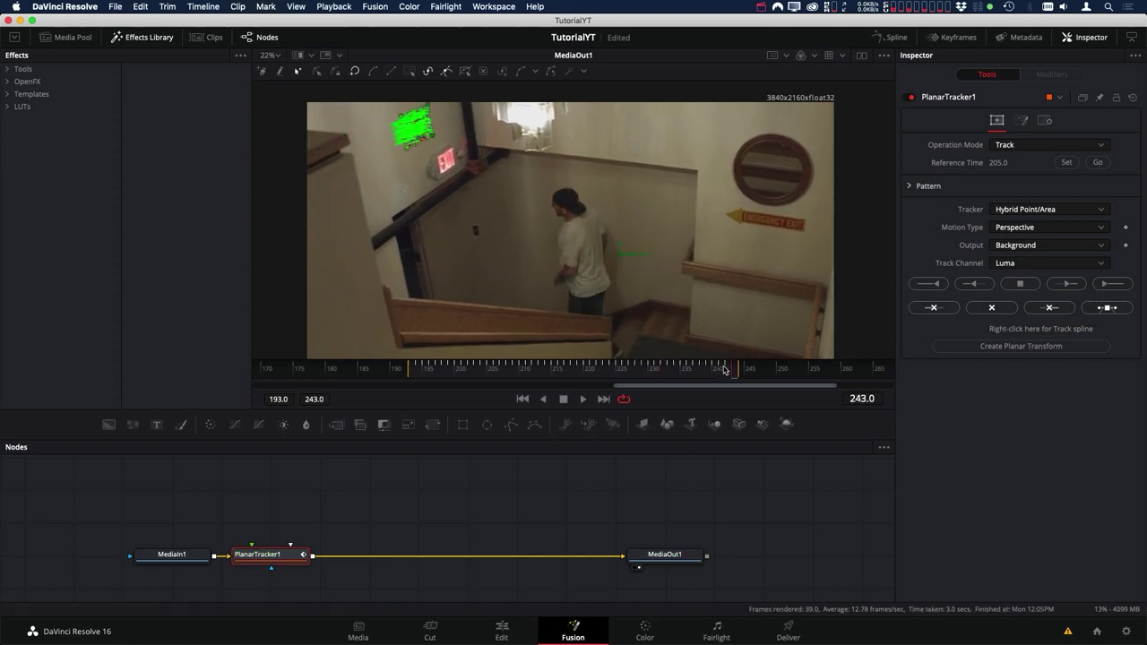
left_click_drag(724, 370, 487, 377)
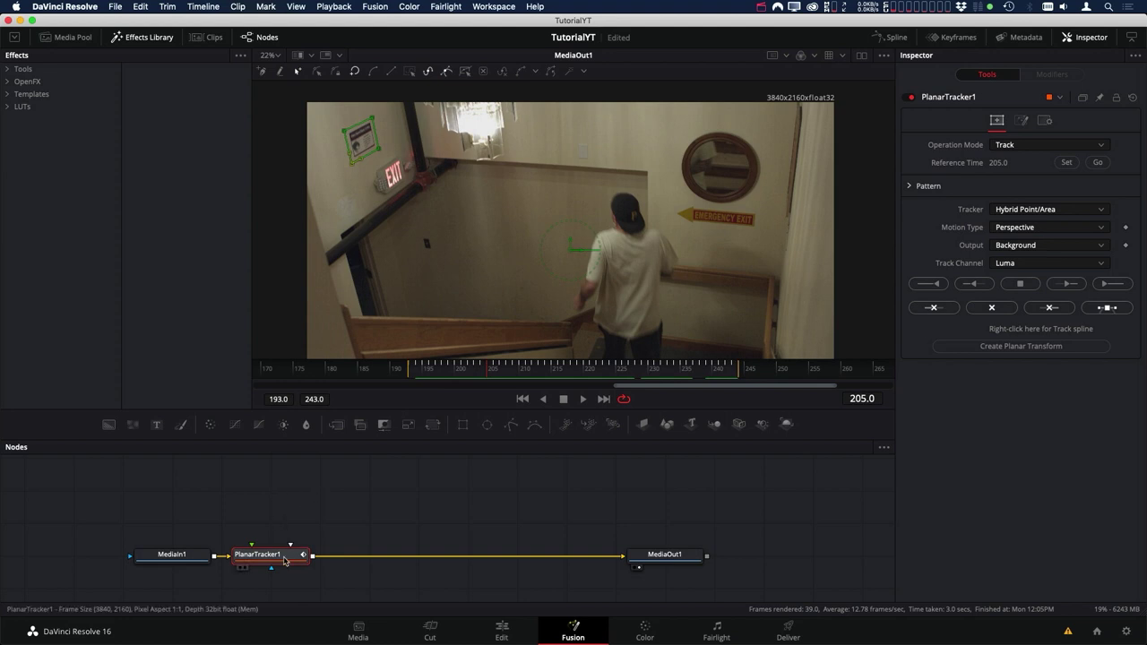
Place PlanarTracker1 above MediaIn1 and switch it to Steady mode with the steady time at frame 205.
left_click_drag(285, 556, 200, 494)
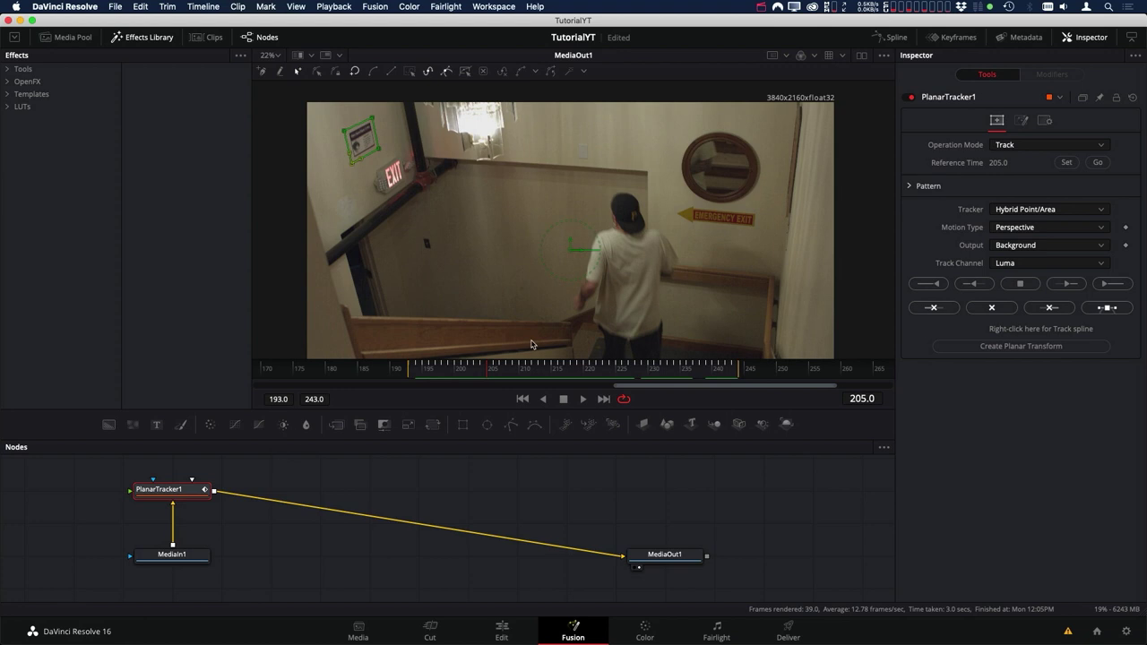
left_click(1037, 148)
left_click(1022, 175)
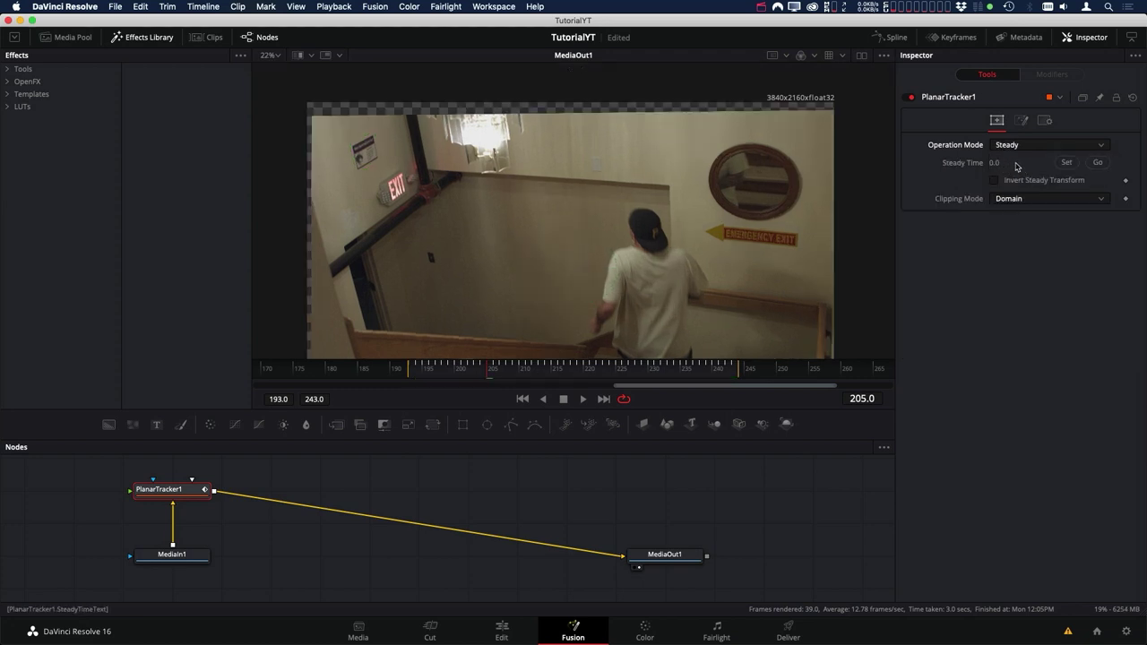
left_click(1066, 163)
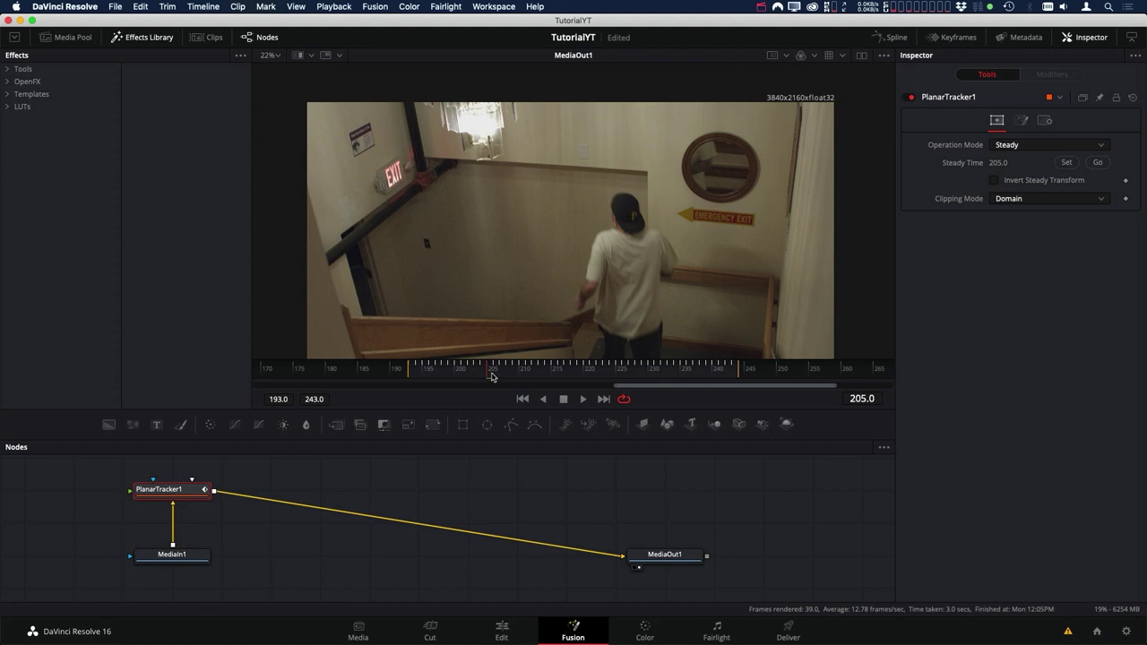
mouse_move(489, 375)
left_mouse_down()
mouse_move(626, 372)
mouse_move(454, 383)
mouse_move(576, 381)
mouse_move(478, 379)
mouse_move(492, 381)
left_mouse_up()
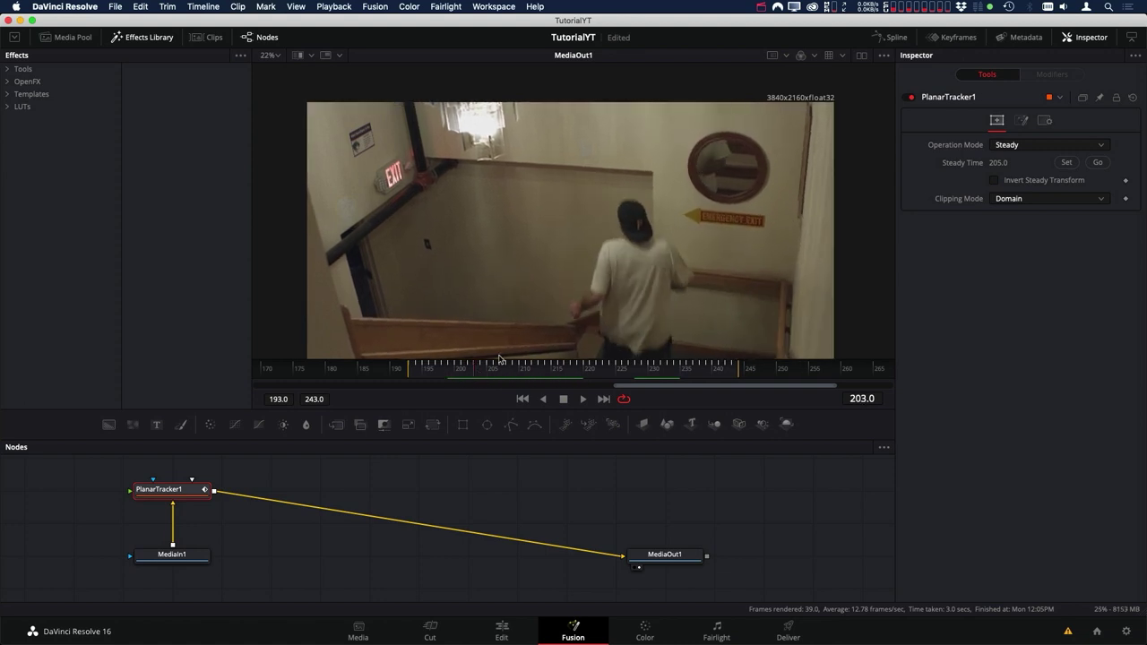
left_click(1097, 164)
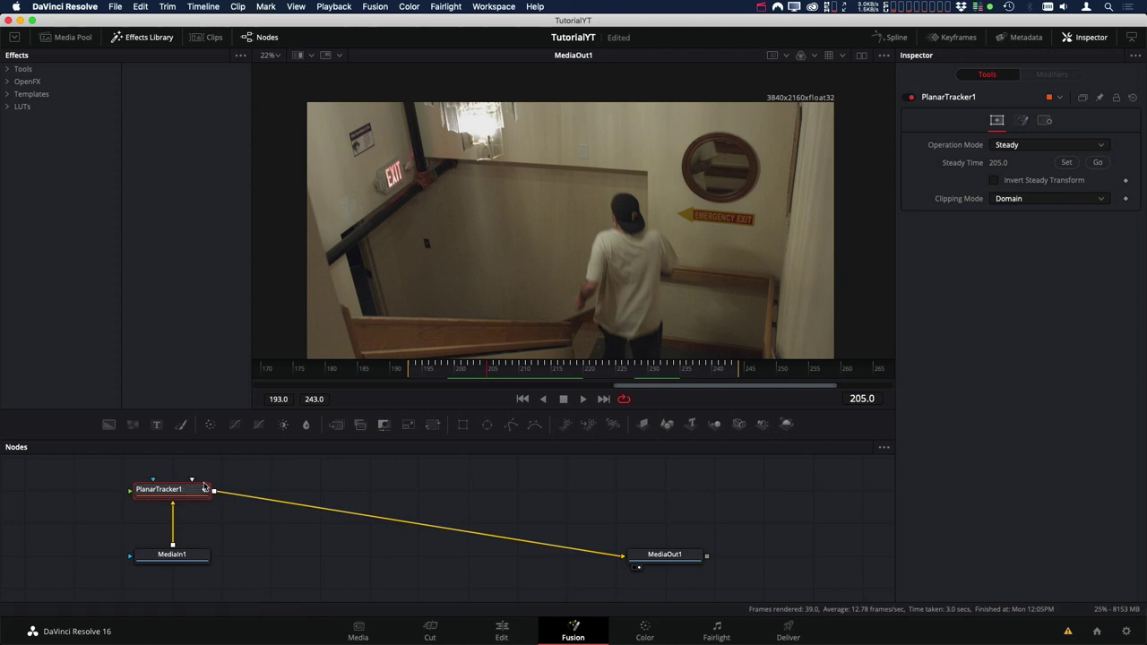
Duplicate the planar tracker further downstream, above and before MediaOut1, and enable Invert Steady Transform on the copy.
key("ctrl+v")
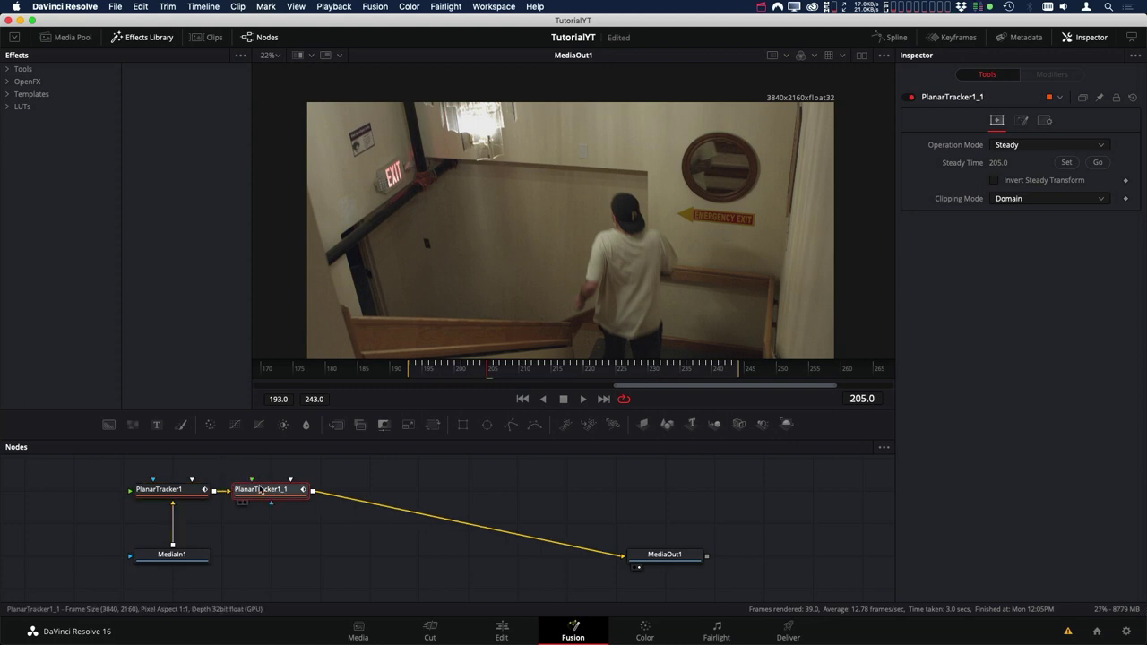
left_click_drag(269, 492, 539, 495)
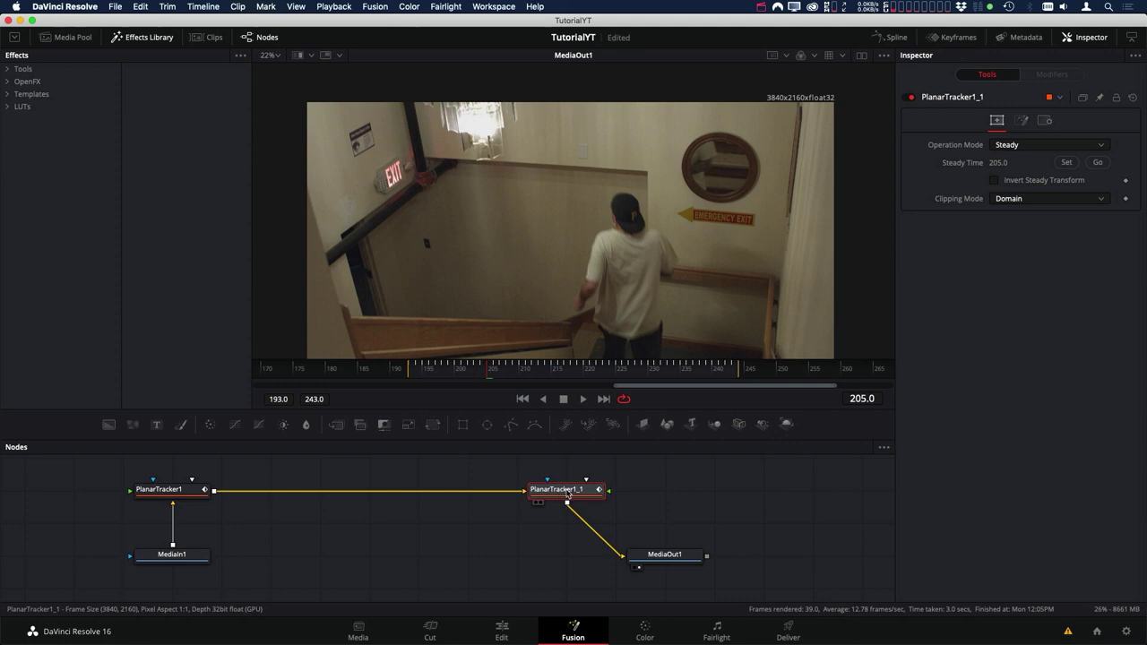
left_click(994, 182)
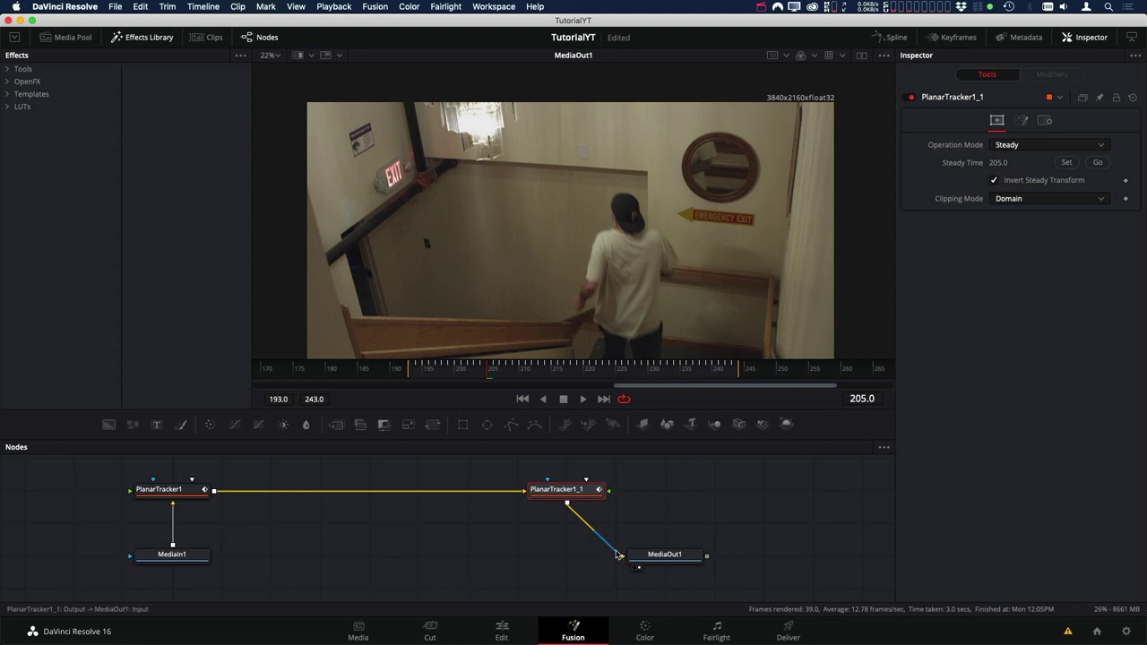
Disconnect the inverted tracker from MediaOut1, merge it over MediaIn1, and feed the merge into MediaOut1.
left_click_drag(618, 556, 533, 538)
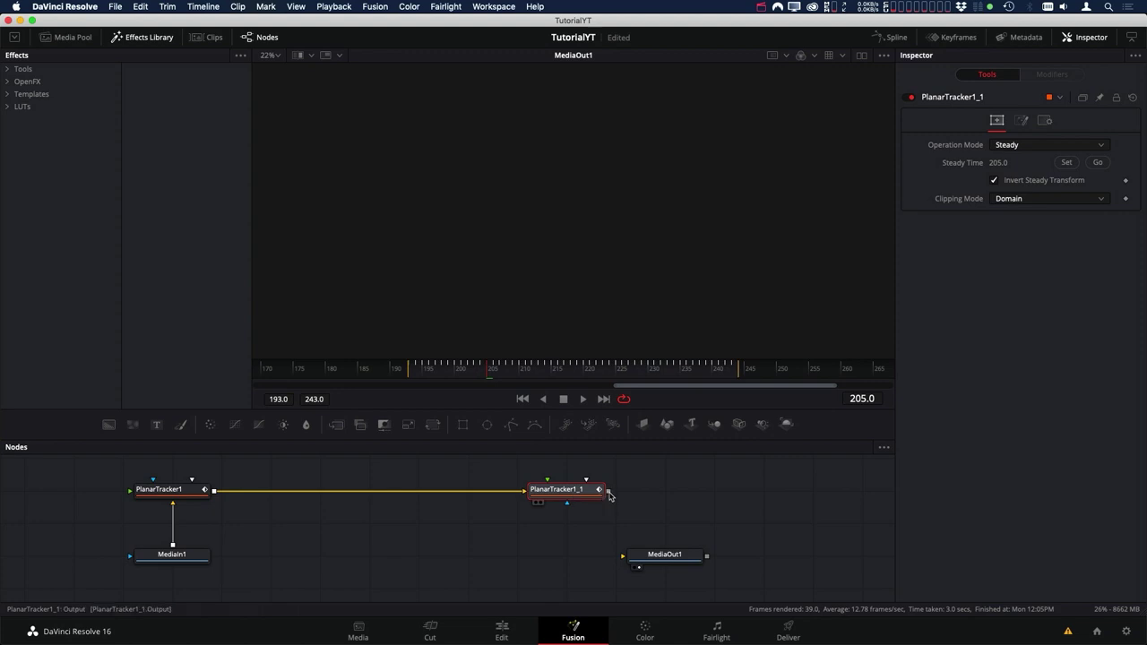
left_click_drag(611, 495, 136, 558)
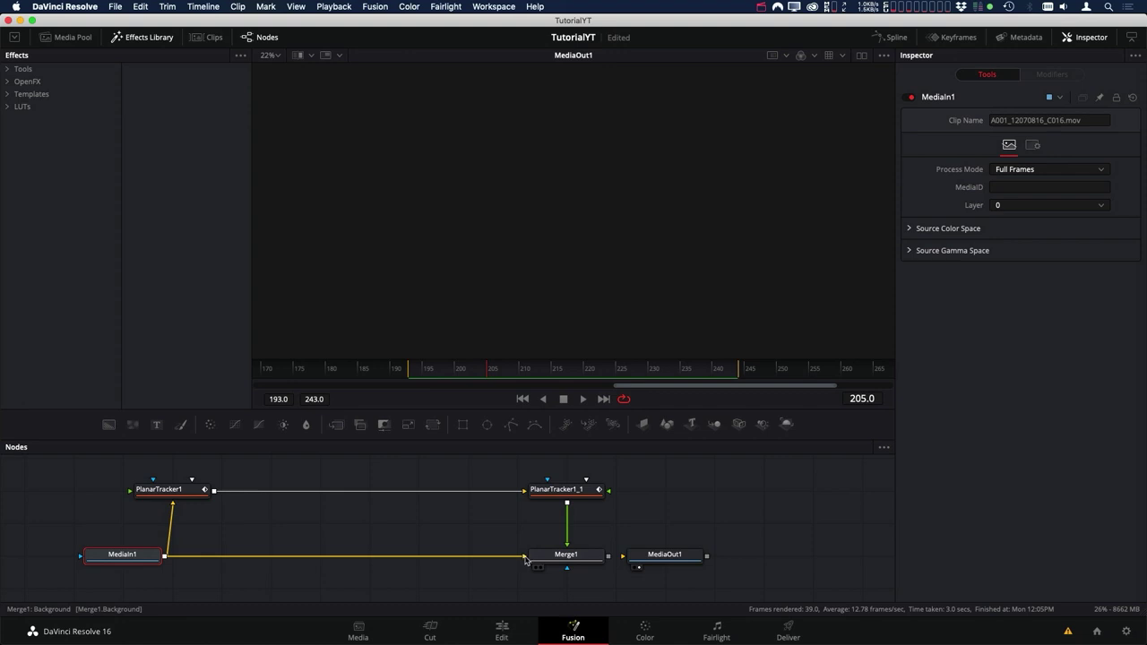
left_click(599, 557)
left_click_drag(609, 560, 707, 556)
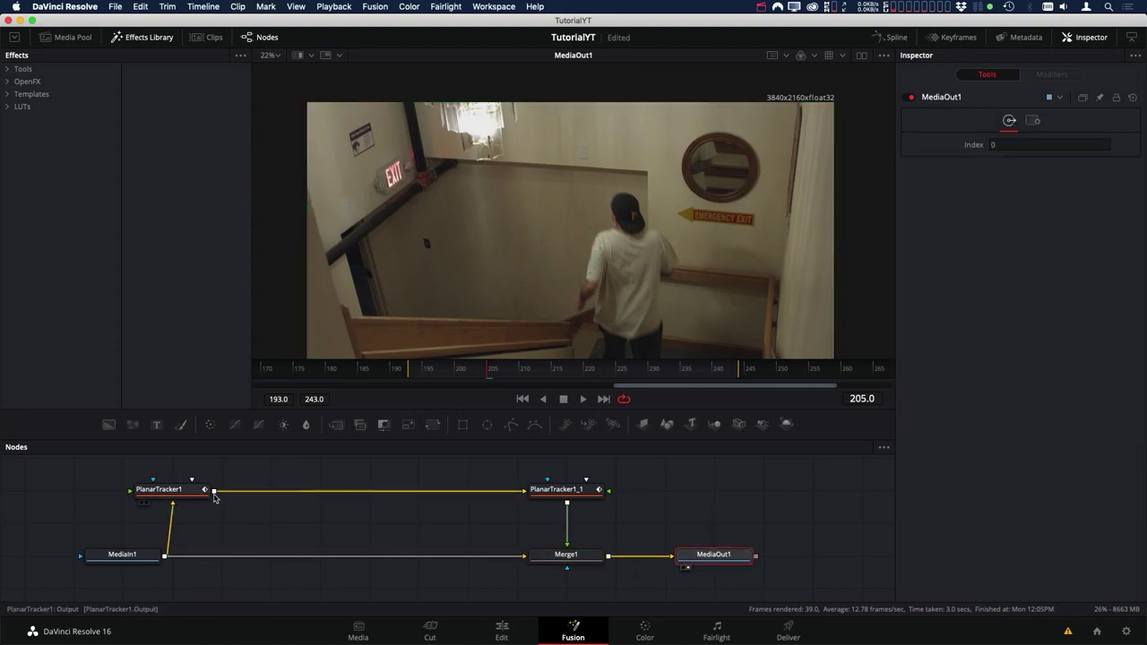
Insert a Paint node right after PlanarTracker1 and display the inverted tracker's output in the viewer at frame 205.
left_click(182, 496)
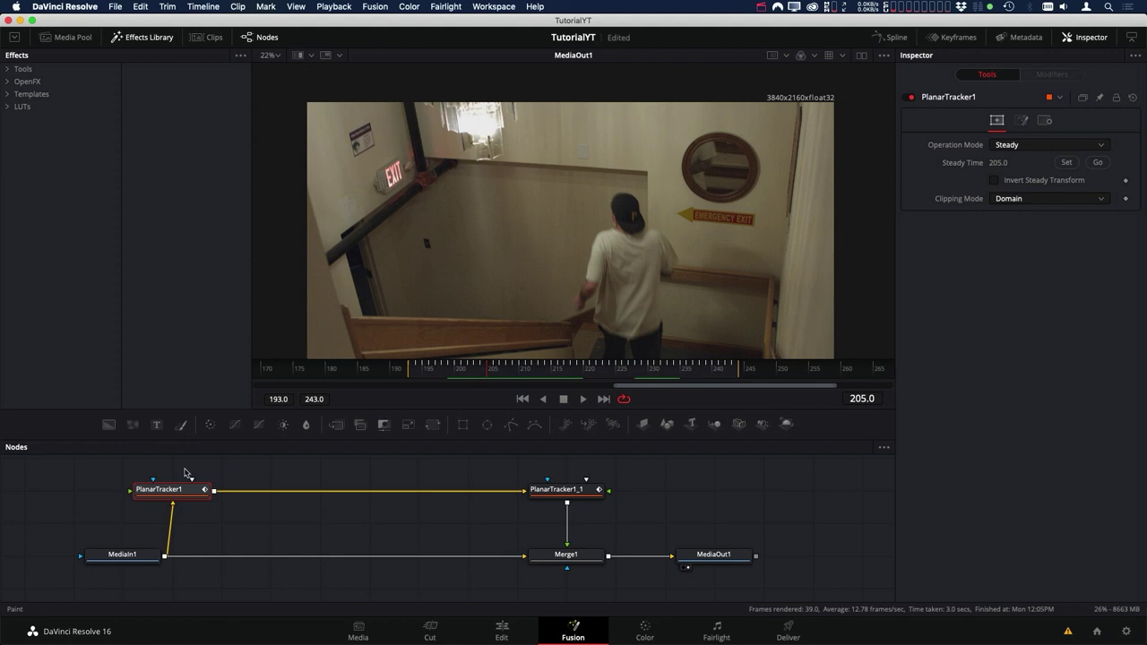
left_click(181, 426)
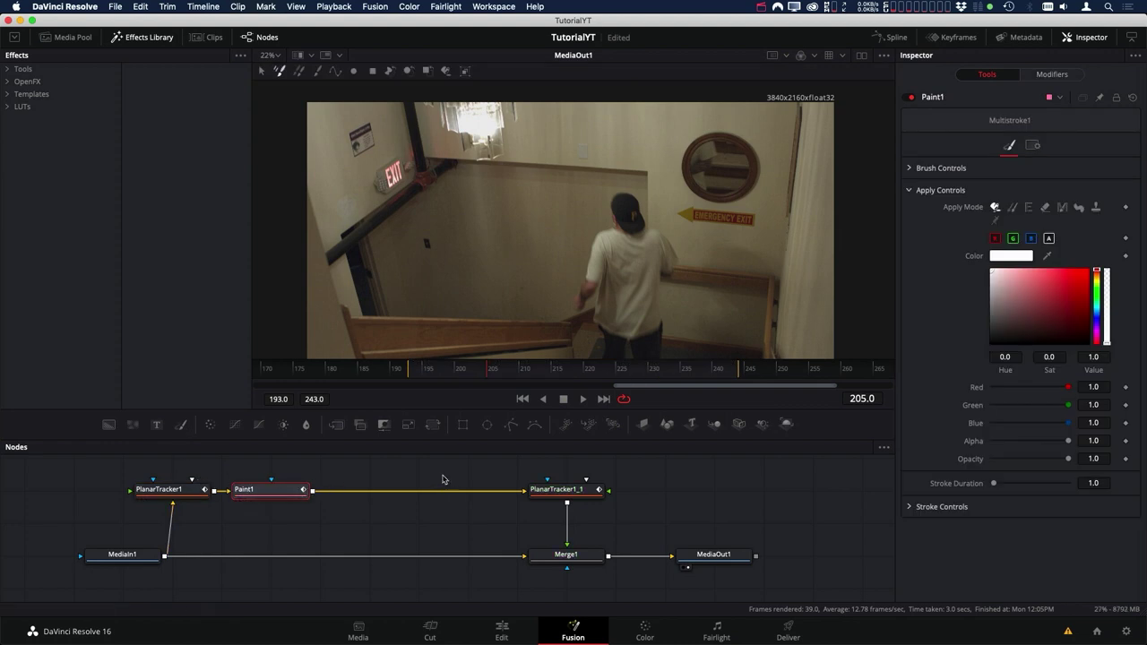
left_click_drag(575, 496, 611, 244)
left_click_drag(487, 375, 587, 377)
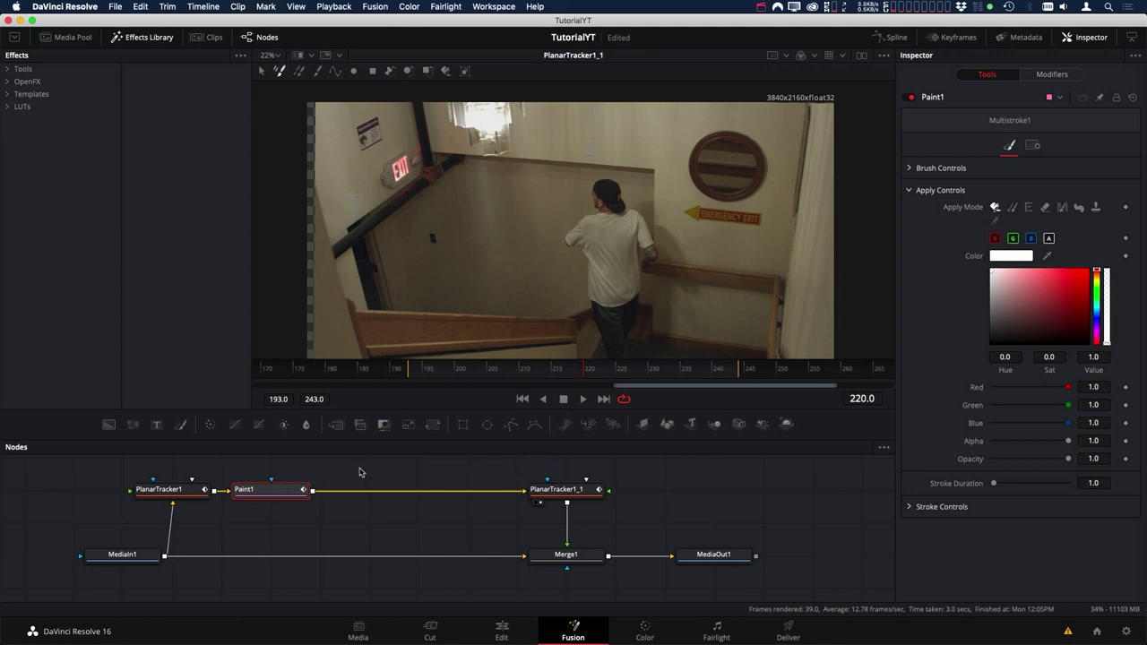
left_click(489, 373)
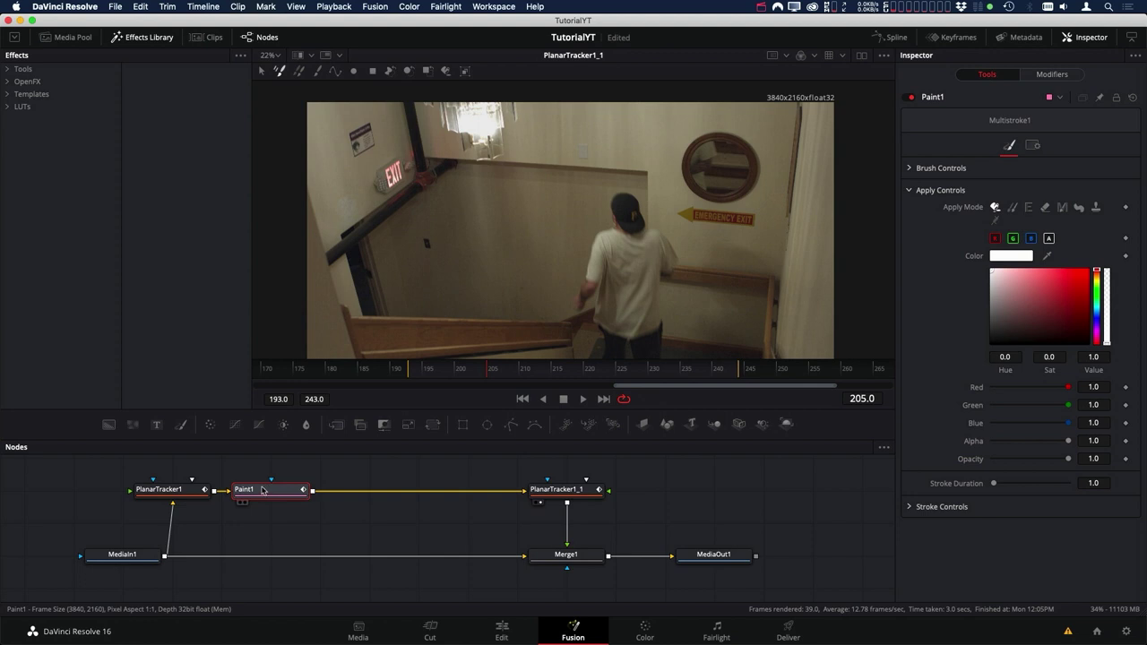
Insert a Matte Control node after Paint1 and add a four-point Polygon mask to it outlining the wall sign.
key("ctrl+v")
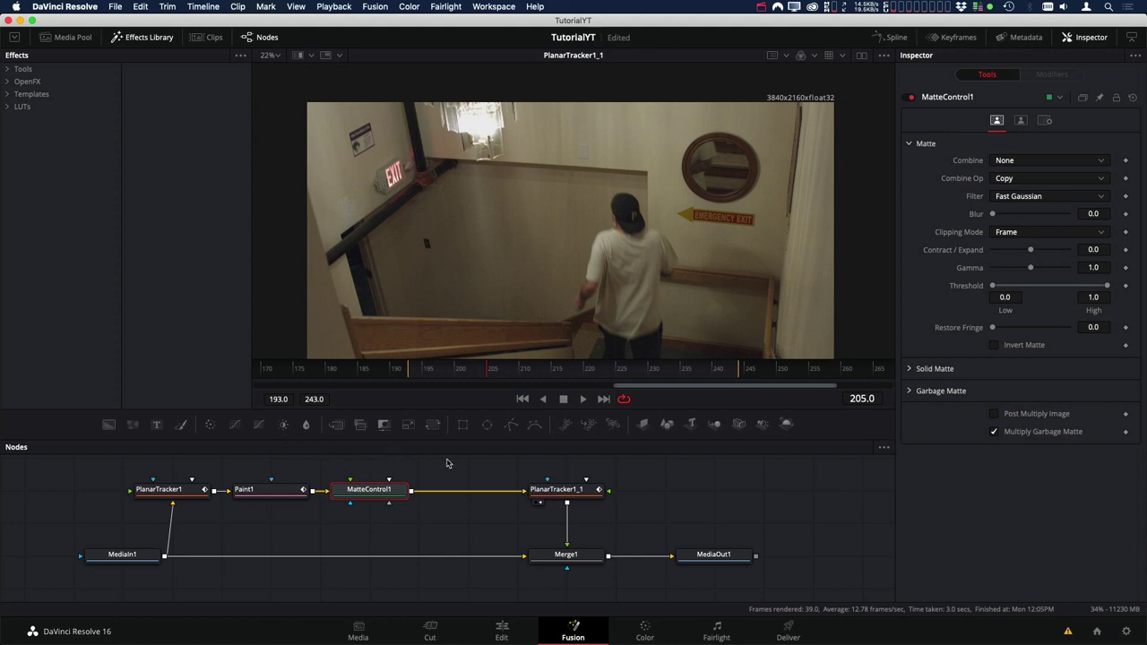
left_click(512, 426)
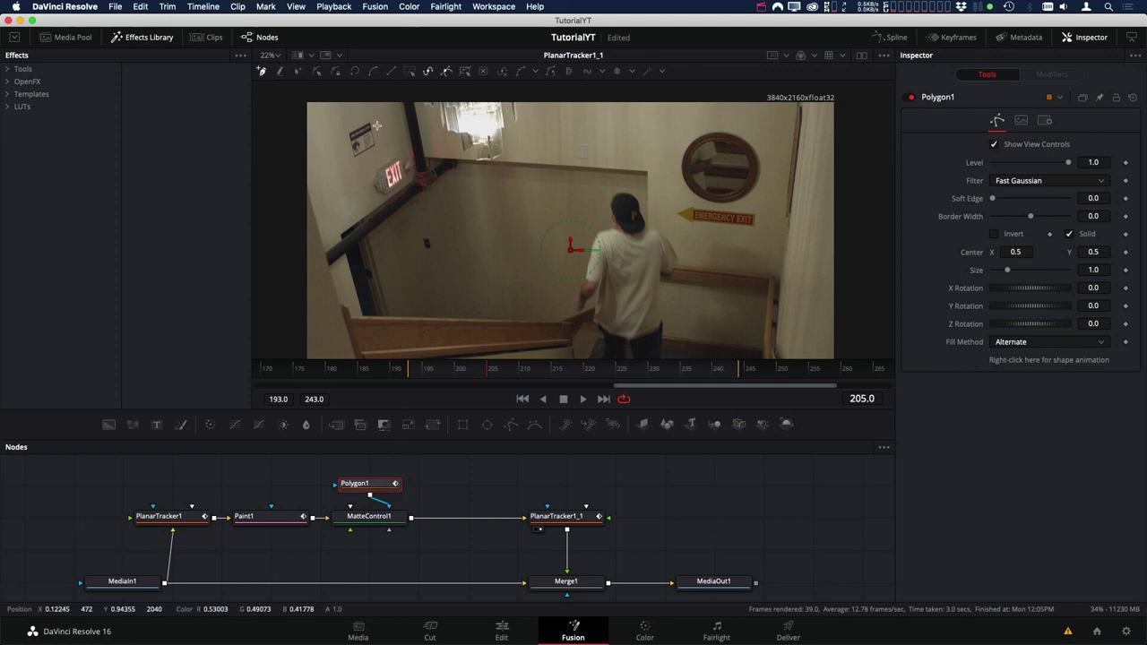
scroll(517, 91, "up", 2)
scroll(516, 92, "up", 2)
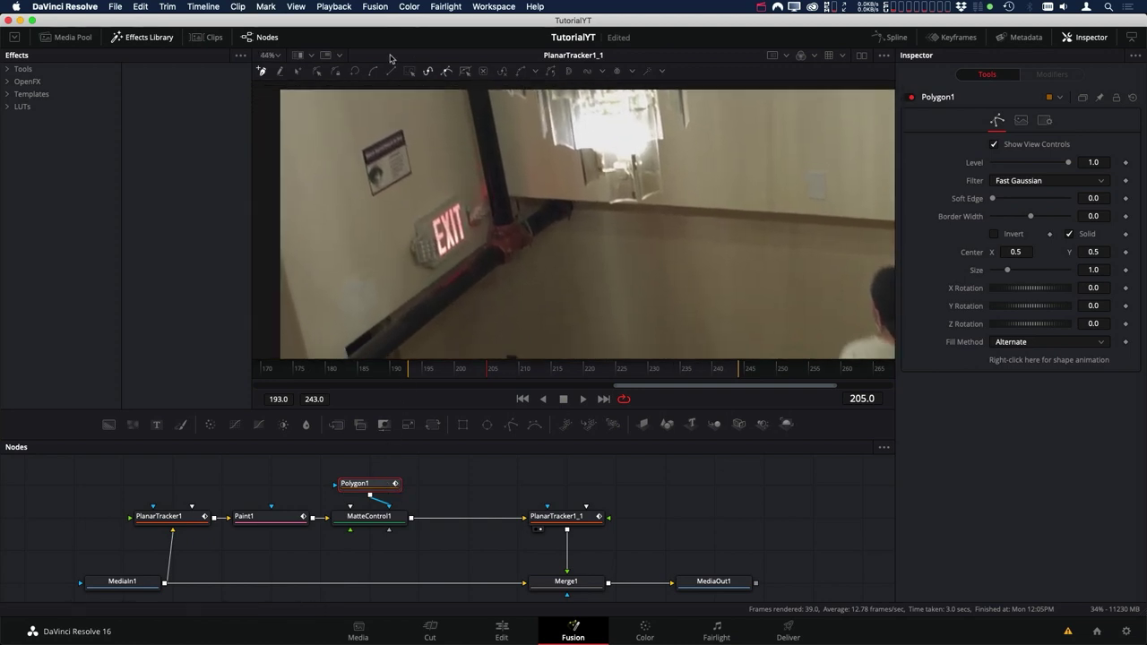
left_click(356, 147)
left_click(405, 124)
left_click(418, 176)
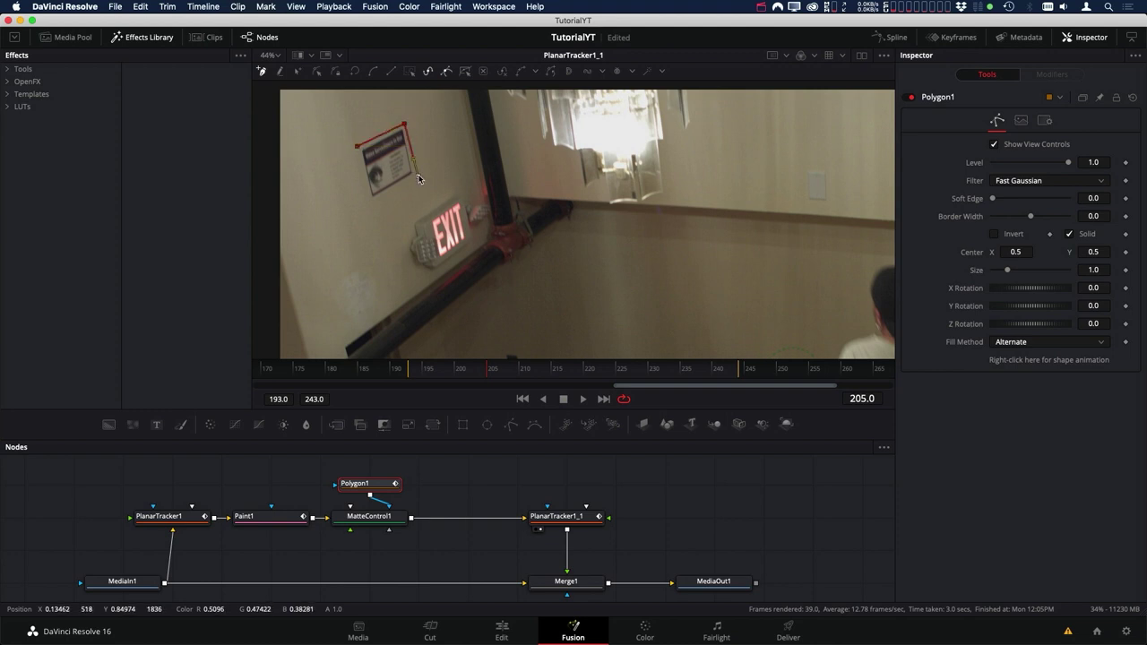
left_click(372, 205)
left_click(357, 147)
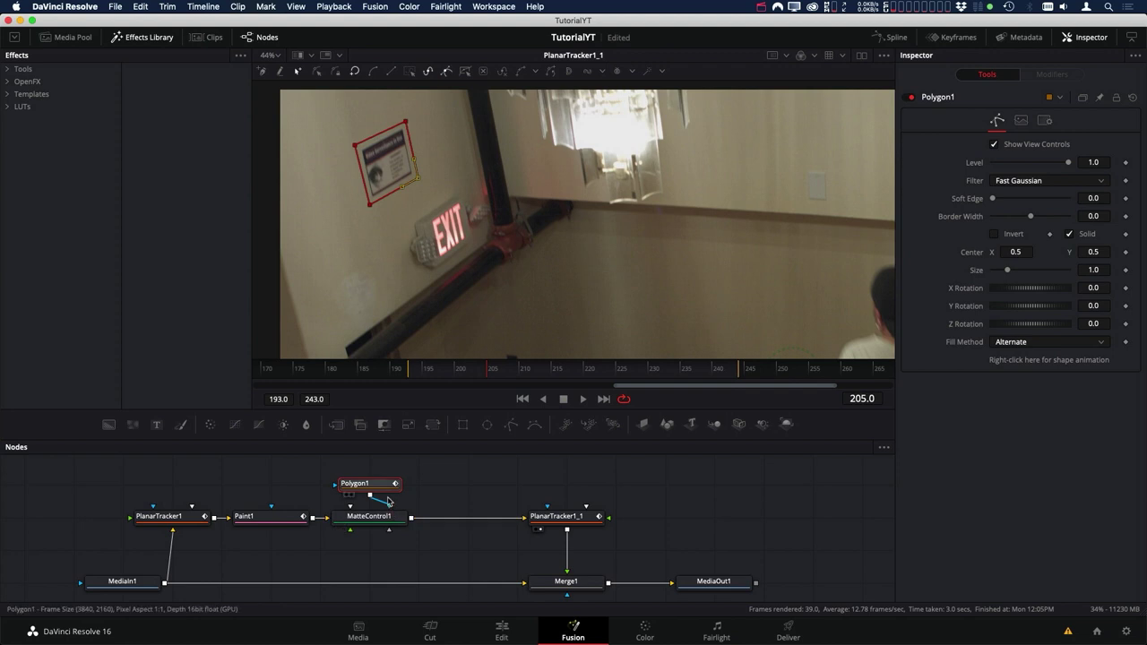
Reconnect Polygon1 from MatteControl1's effect mask input to its foreground input.
left_click_drag(388, 509, 367, 526)
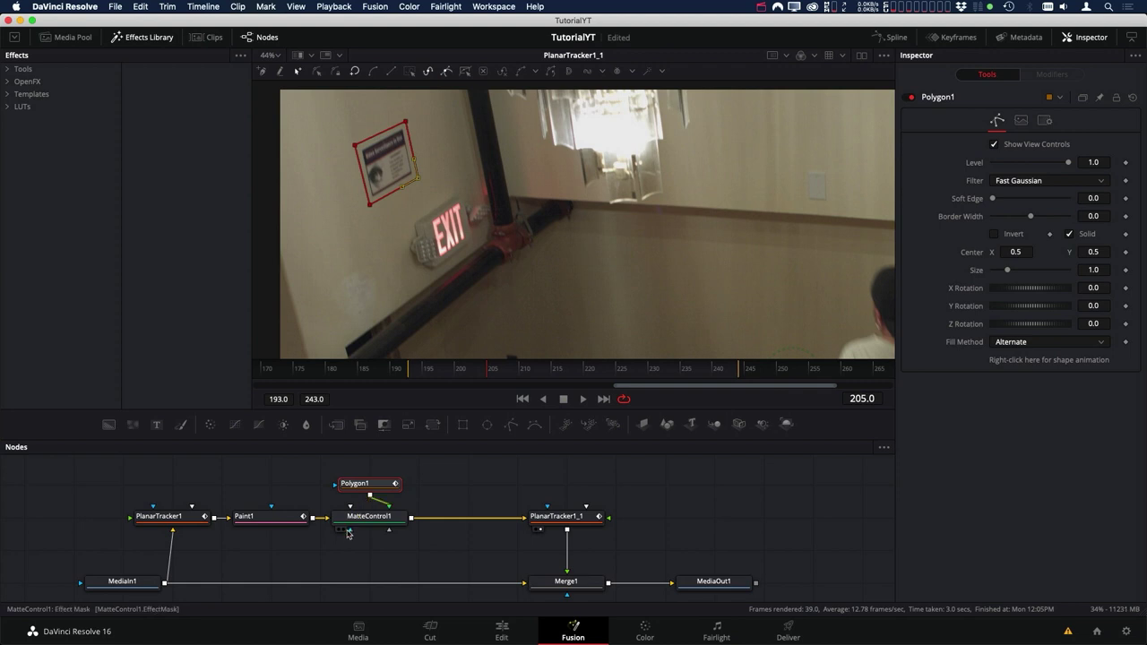
left_click(383, 485)
left_click(372, 520)
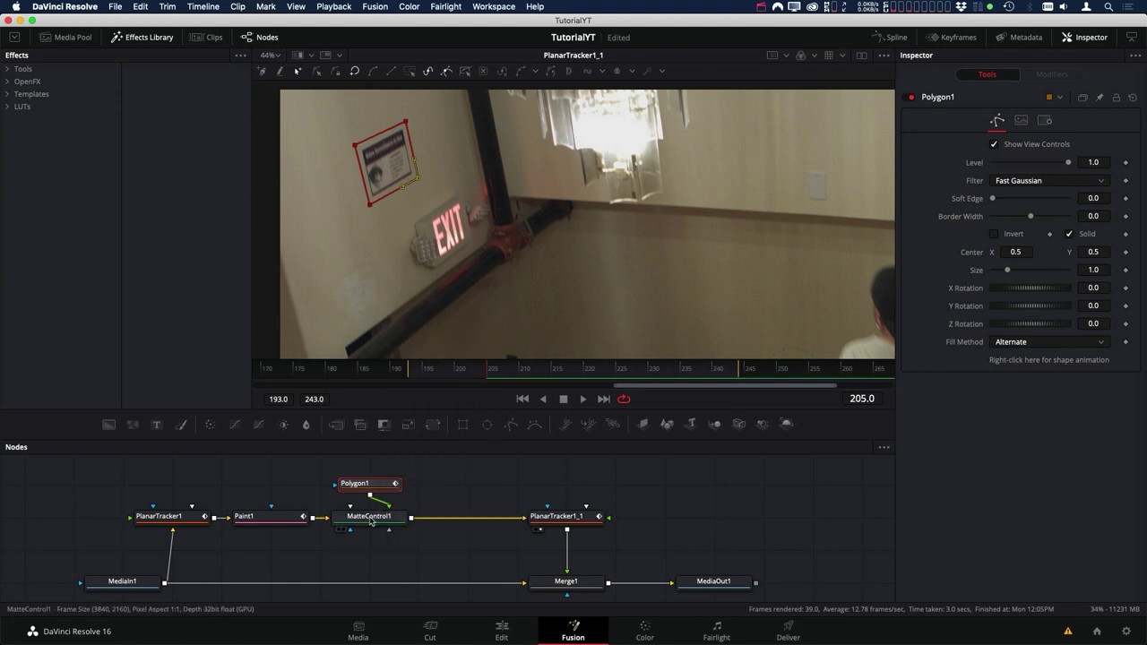
Set MatteControl1's Combine mode to Combine Alpha and enable Post Multiply Image to isolate the sign area.
left_click(372, 522)
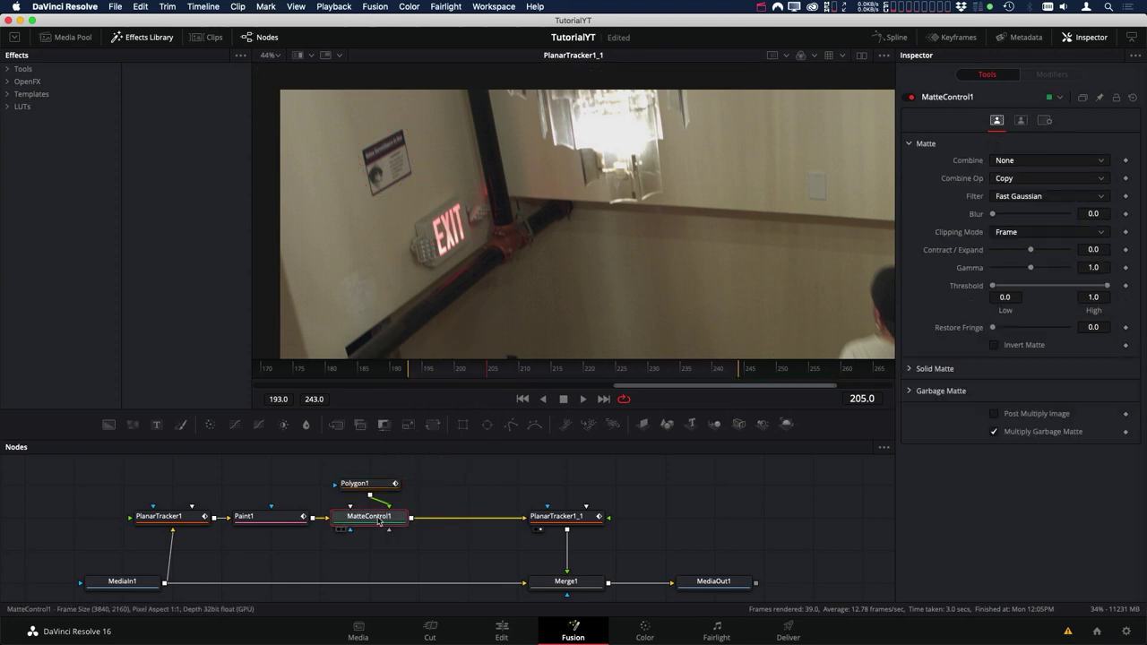
left_click(1036, 163)
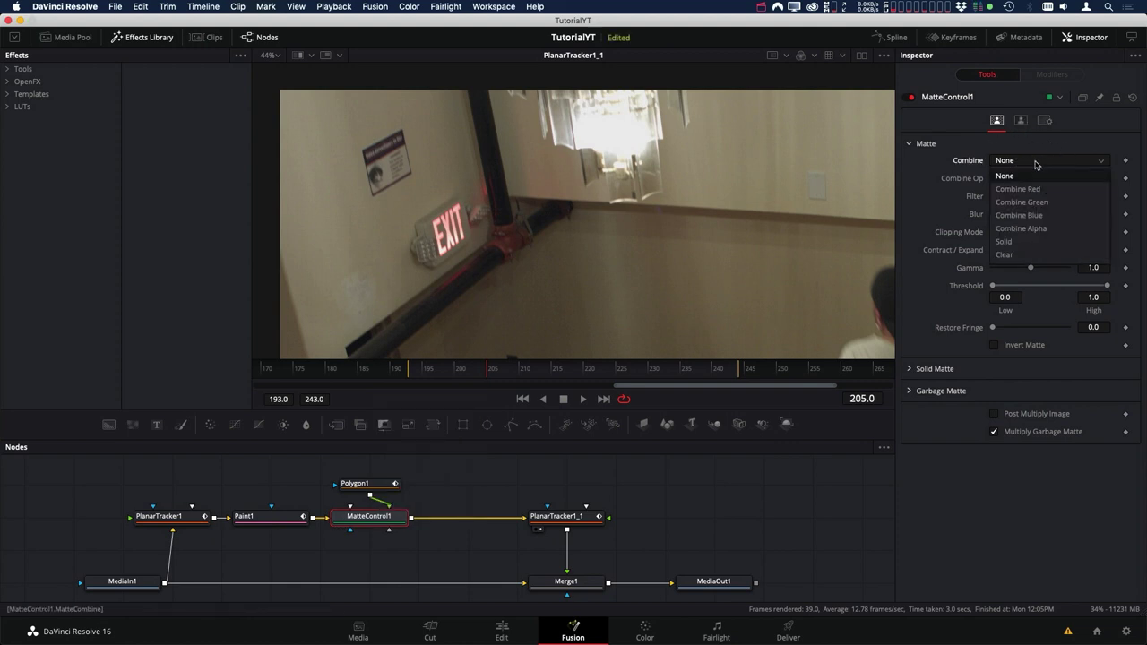
left_click(1027, 230)
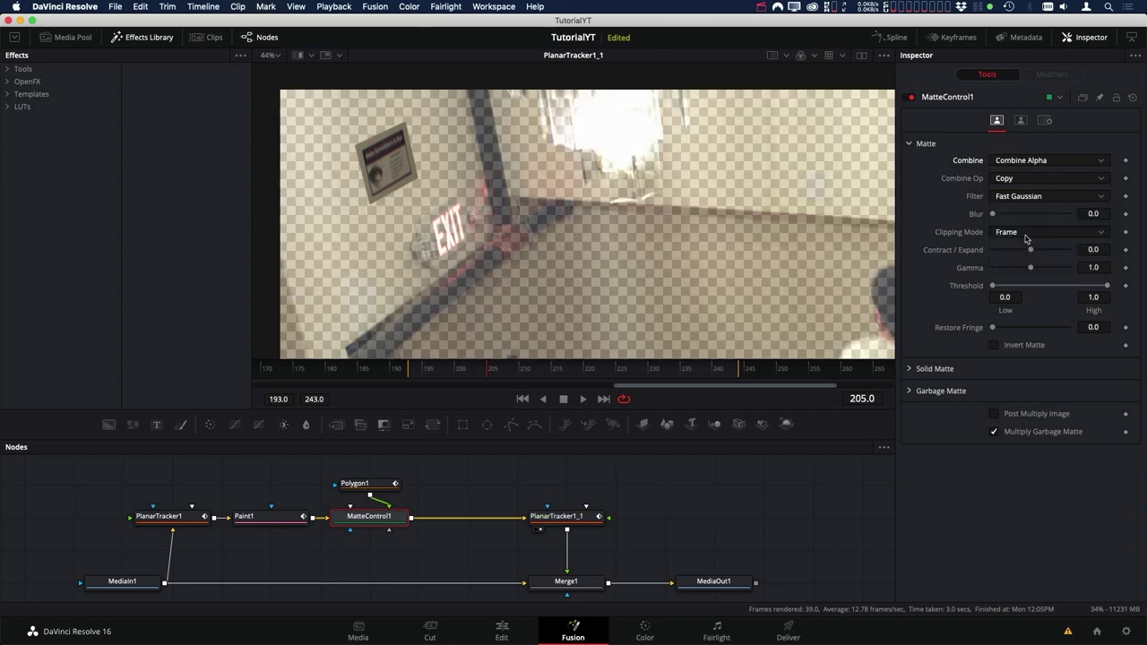
left_click(994, 415)
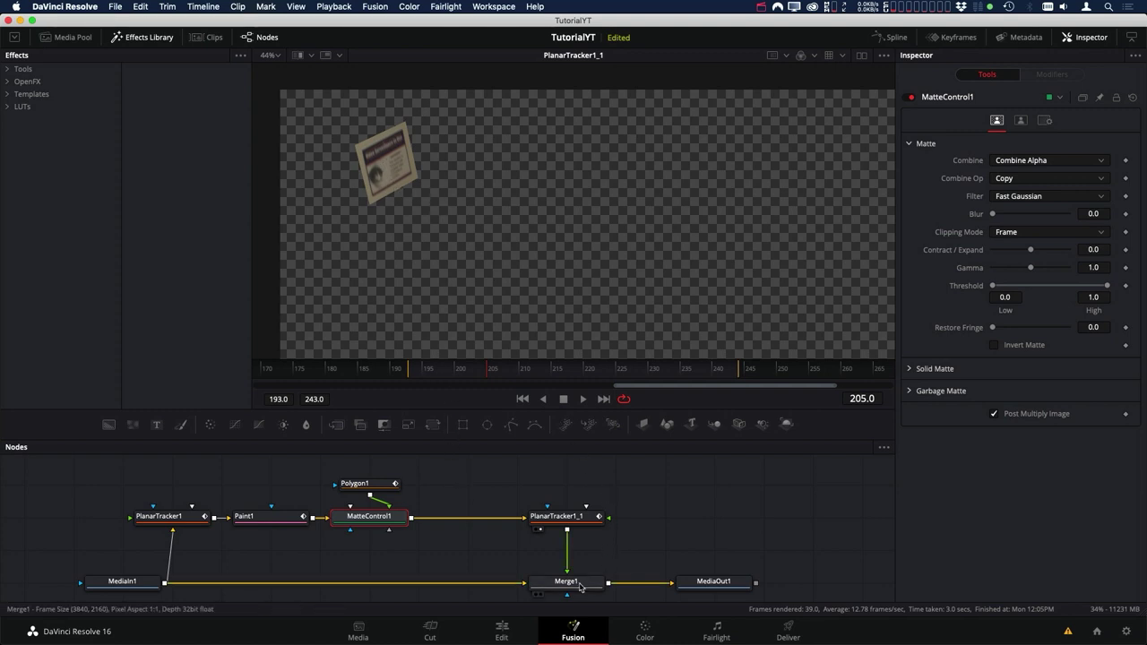
Show Merge1 in the viewer, and after it the final MediaOut1 composite.
key("1")
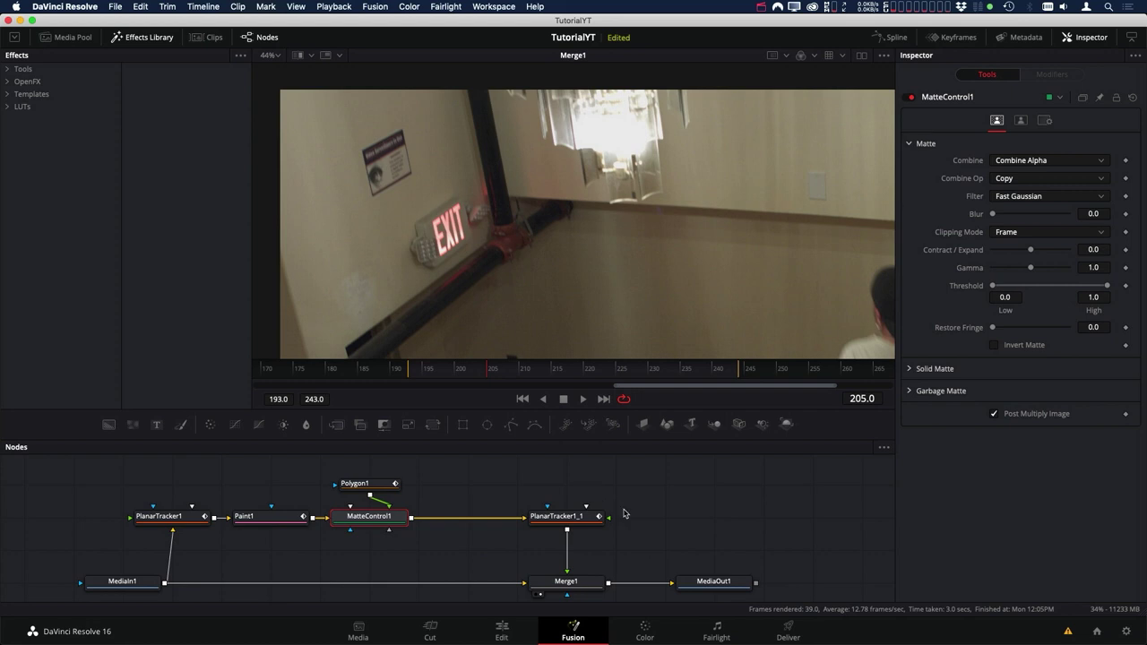
key("1")
left_click_drag(533, 494, 535, 487)
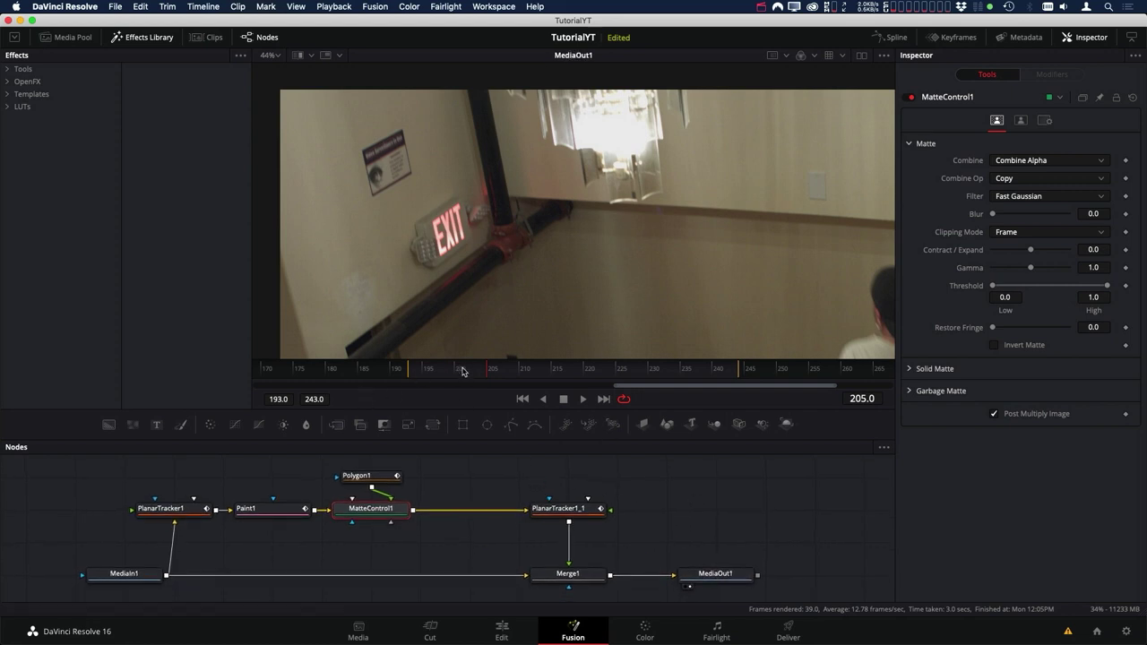
Choose the Stroke tool for Paint1 with strokes lasting all frames, and set its apply mode to Clone.
left_click(275, 516)
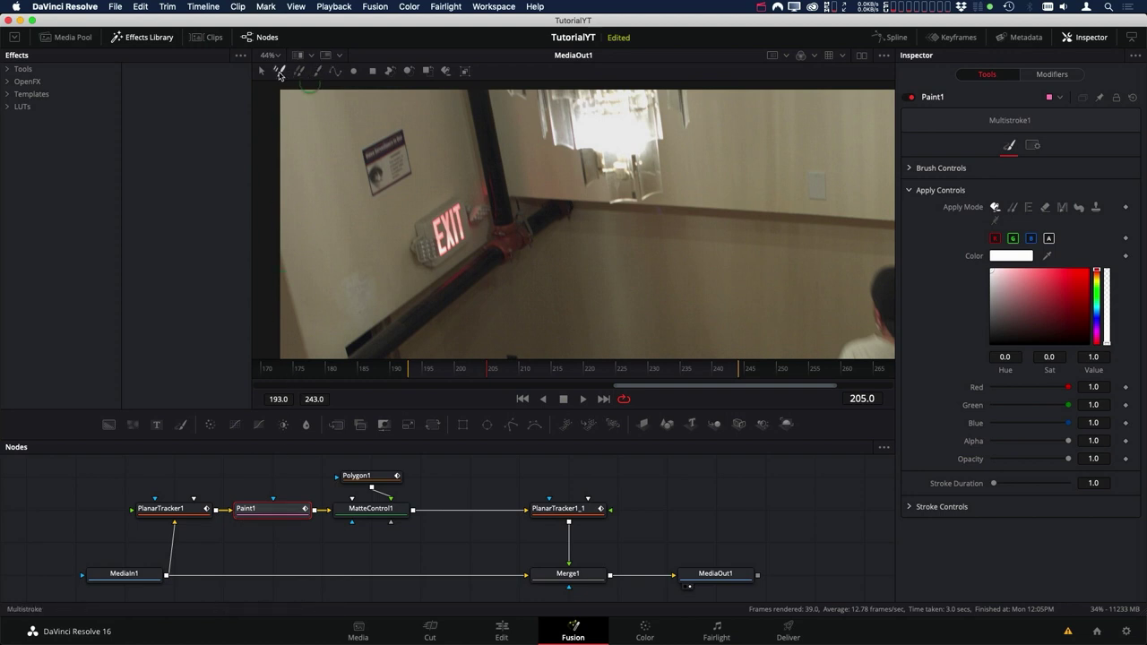
left_click(318, 73)
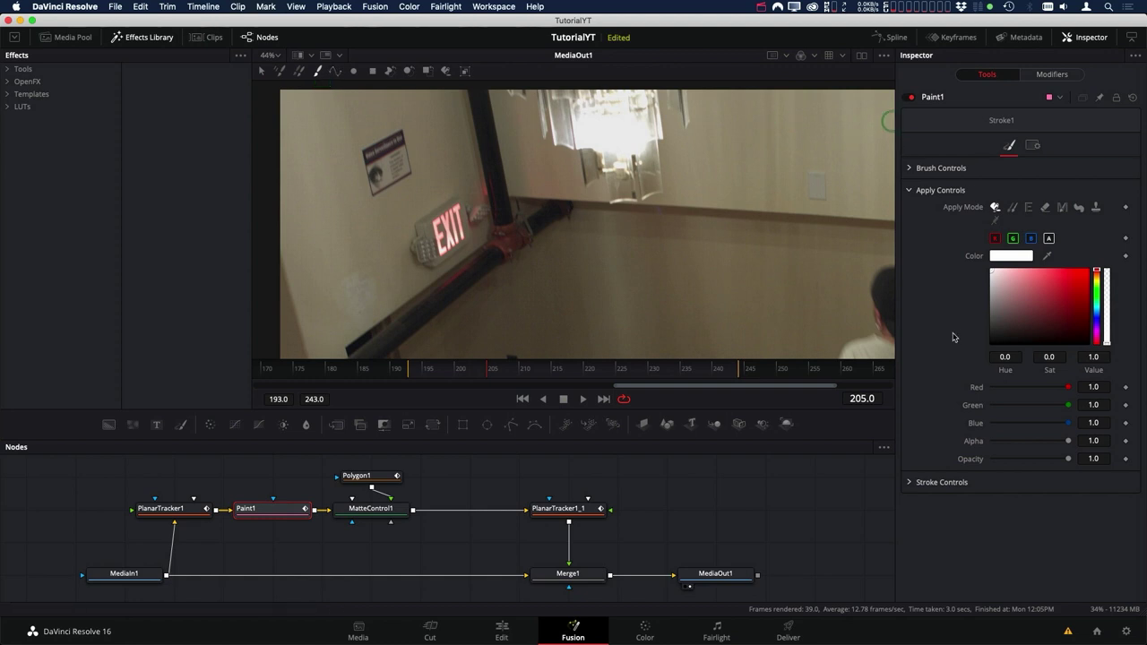
left_click(909, 482)
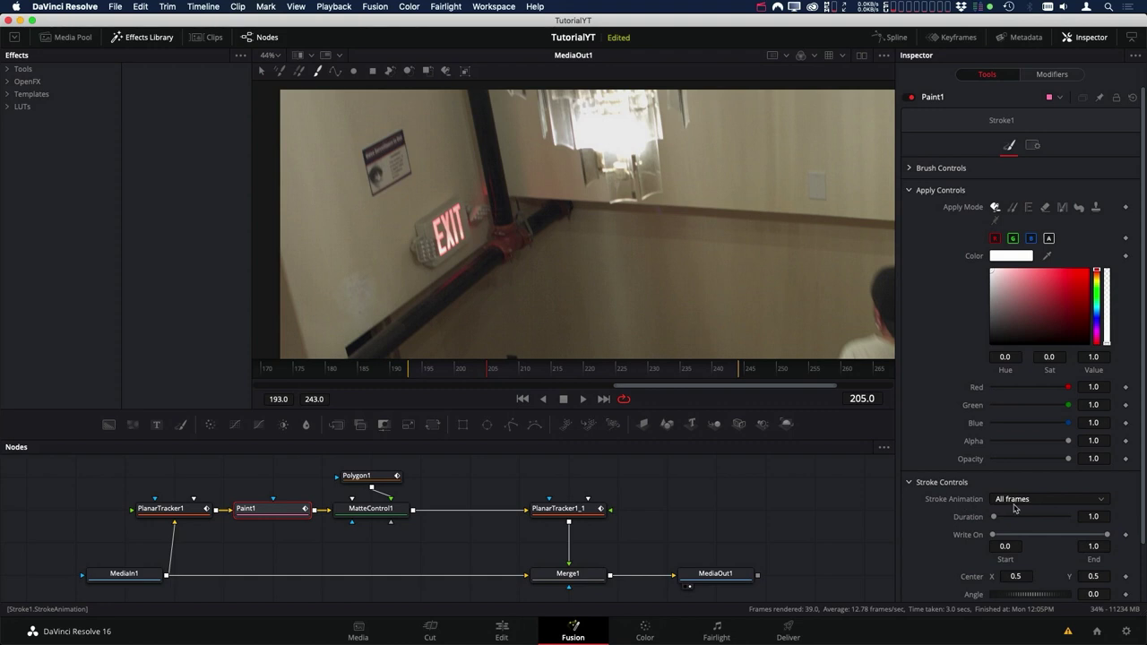
left_click(911, 483)
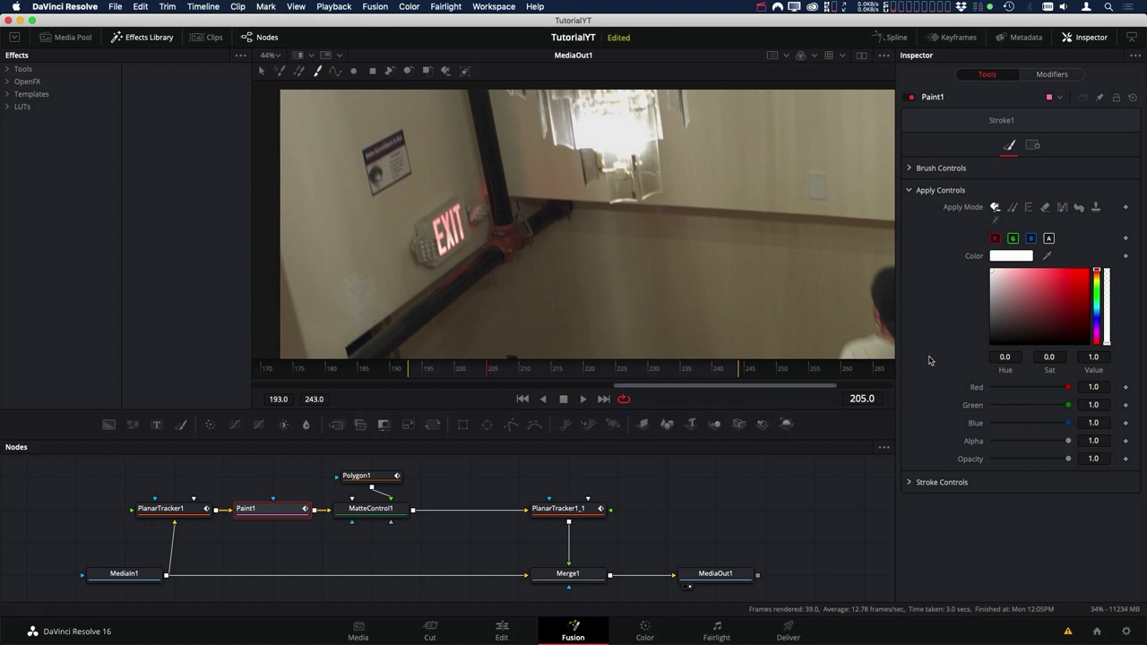
left_click(1013, 209)
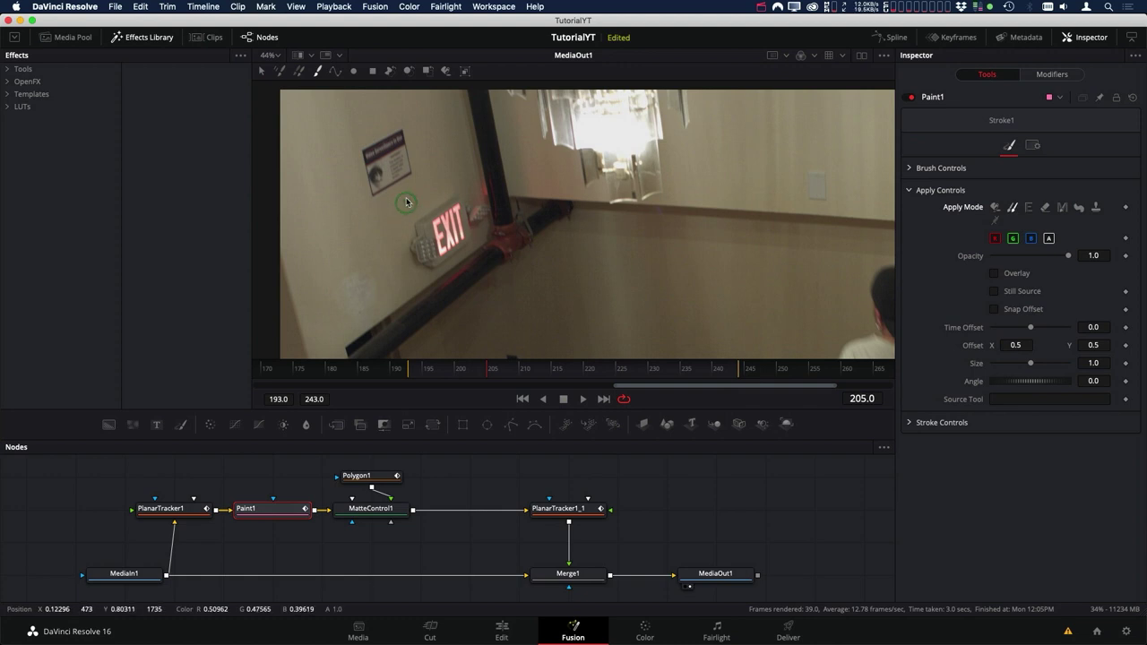
Sample clean wall just below the sign and clone it over the sign with several strokes.
left_click(369, 232, "alt")
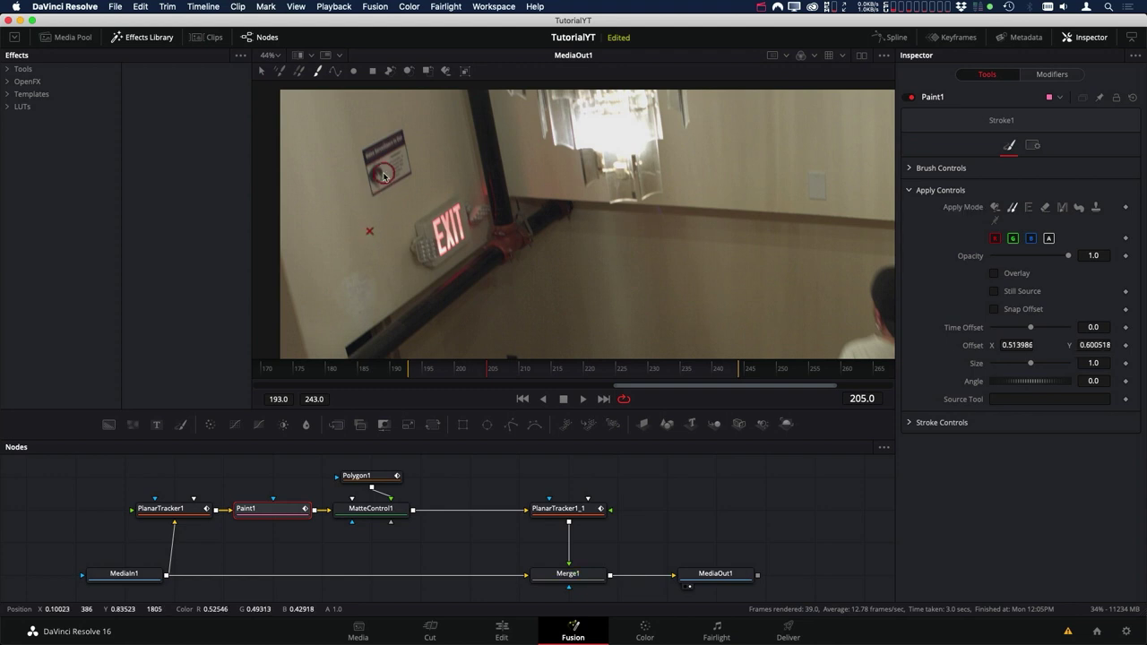
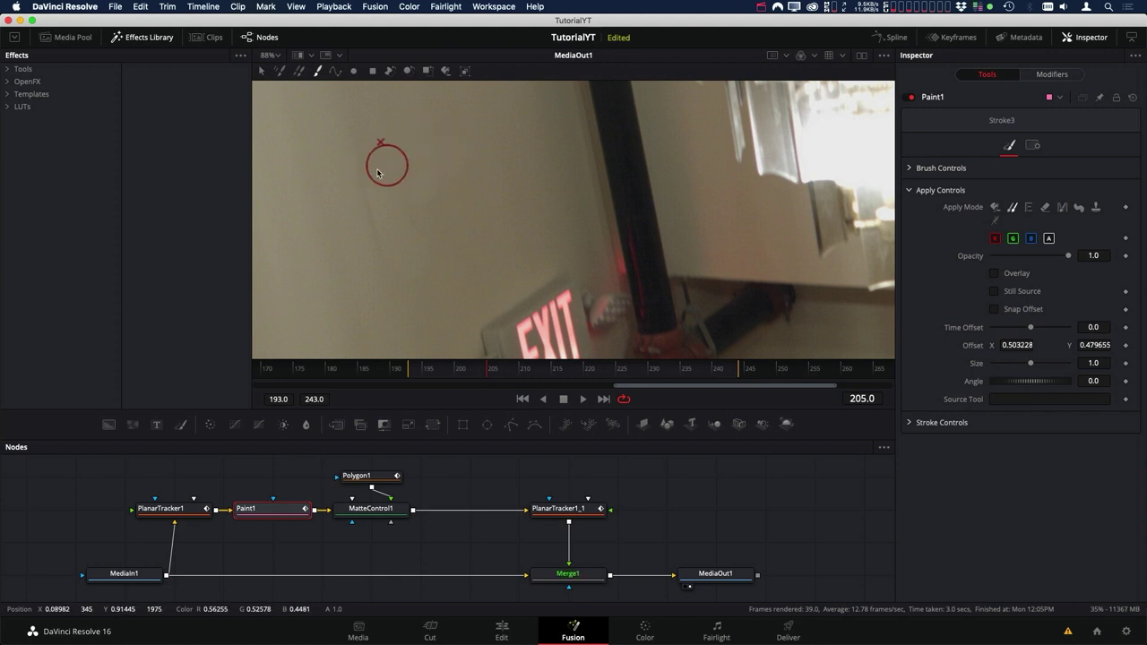
mouse_move(366, 185)
left_mouse_down()
mouse_move(428, 136)
mouse_move(453, 184)
left_mouse_up()
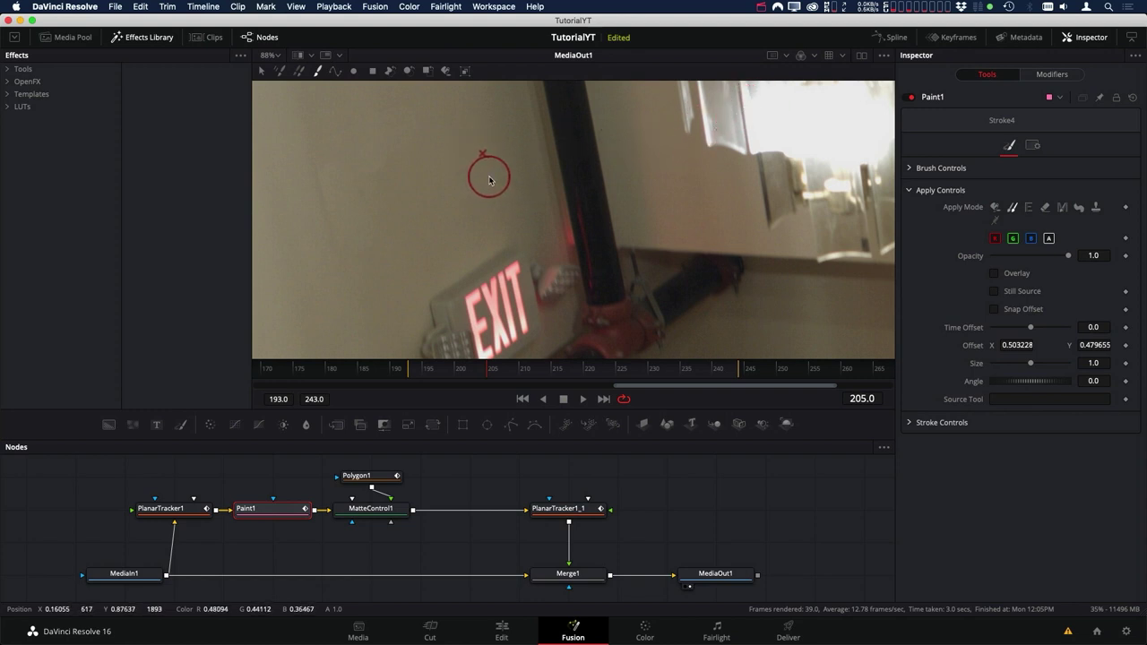
Enable the viewer's Gain / Gamma controls and lower the gamma to reveal uneven patches in the painted wall.
left_click(884, 57)
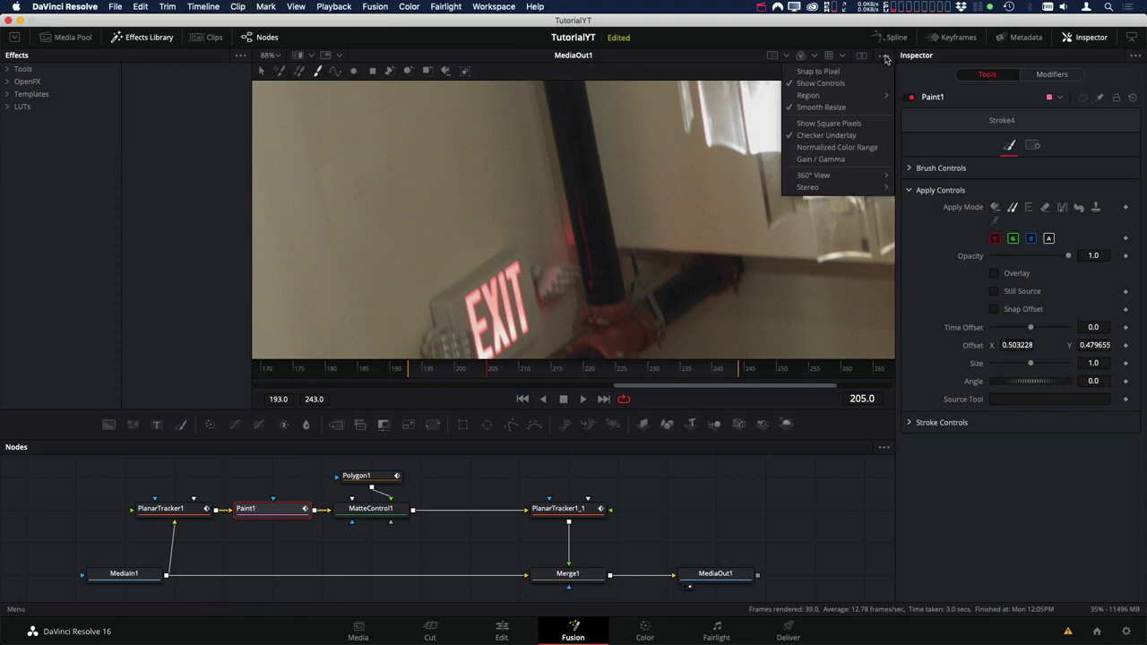
left_click(833, 162)
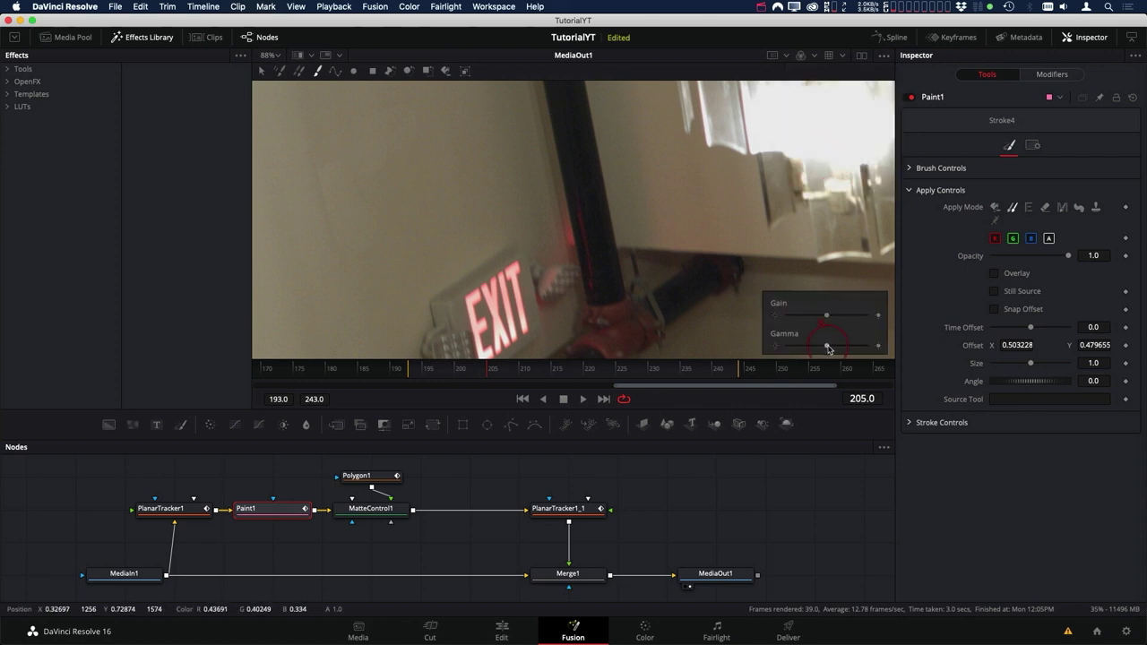
left_click_drag(829, 349, 828, 340)
left_click_drag(831, 342, 819, 348)
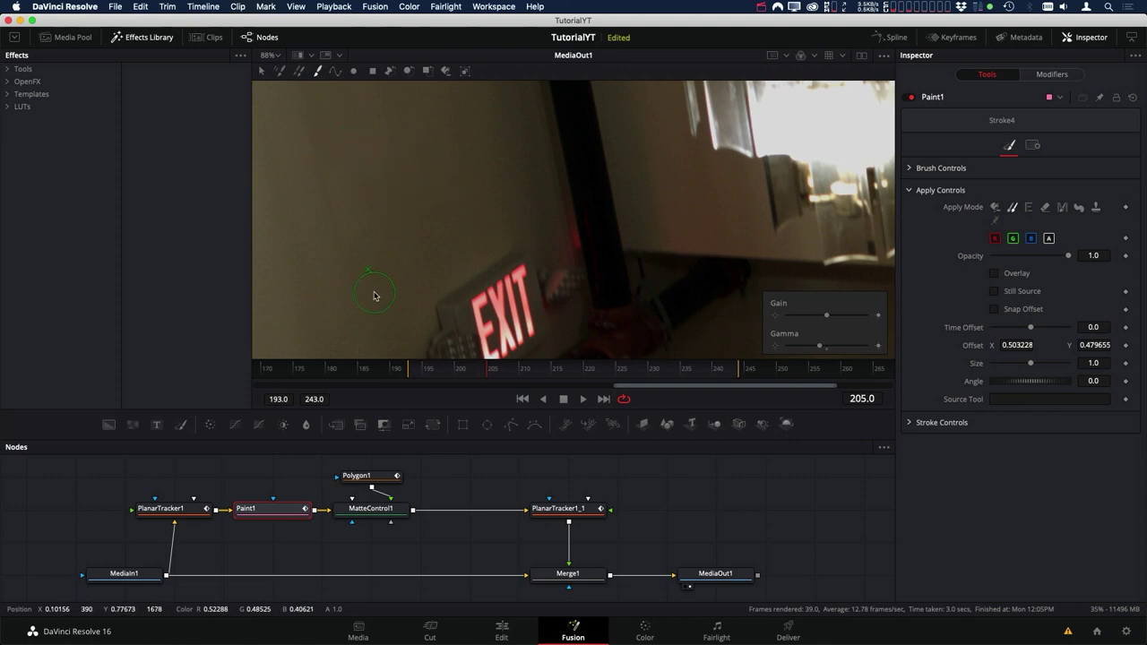
Resample clean wall beside the EXIT sign and clone it over the uneven patches where the wall sign was.
left_click(371, 299, "alt")
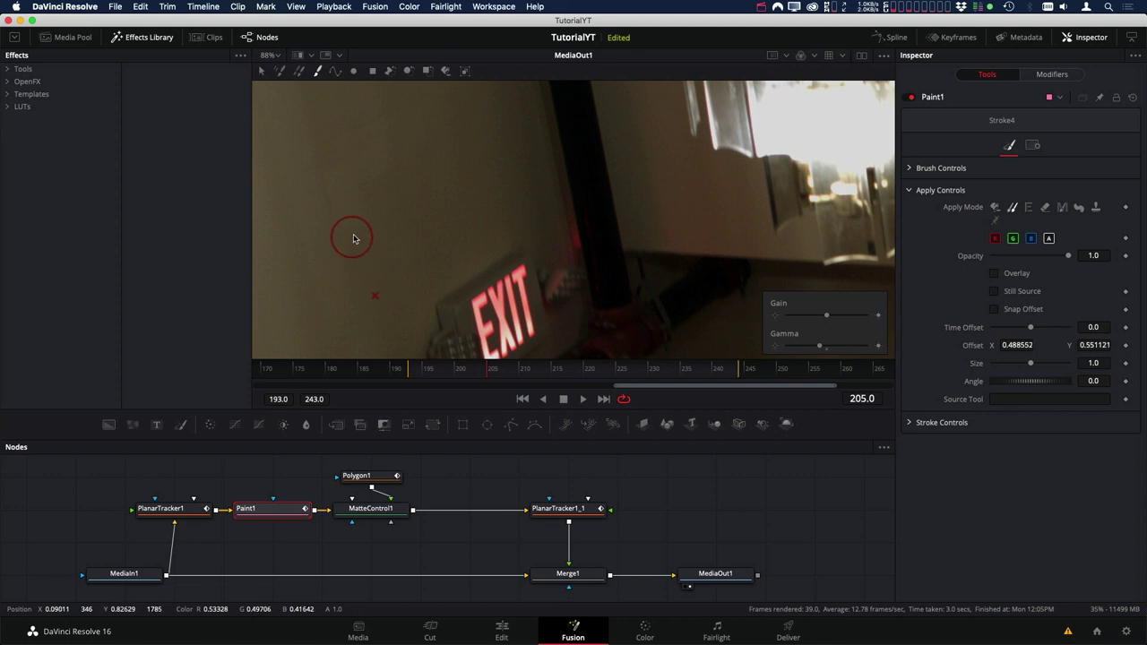
mouse_move(363, 231)
left_mouse_down()
mouse_move(371, 215)
mouse_move(403, 215)
mouse_move(382, 210)
left_mouse_up()
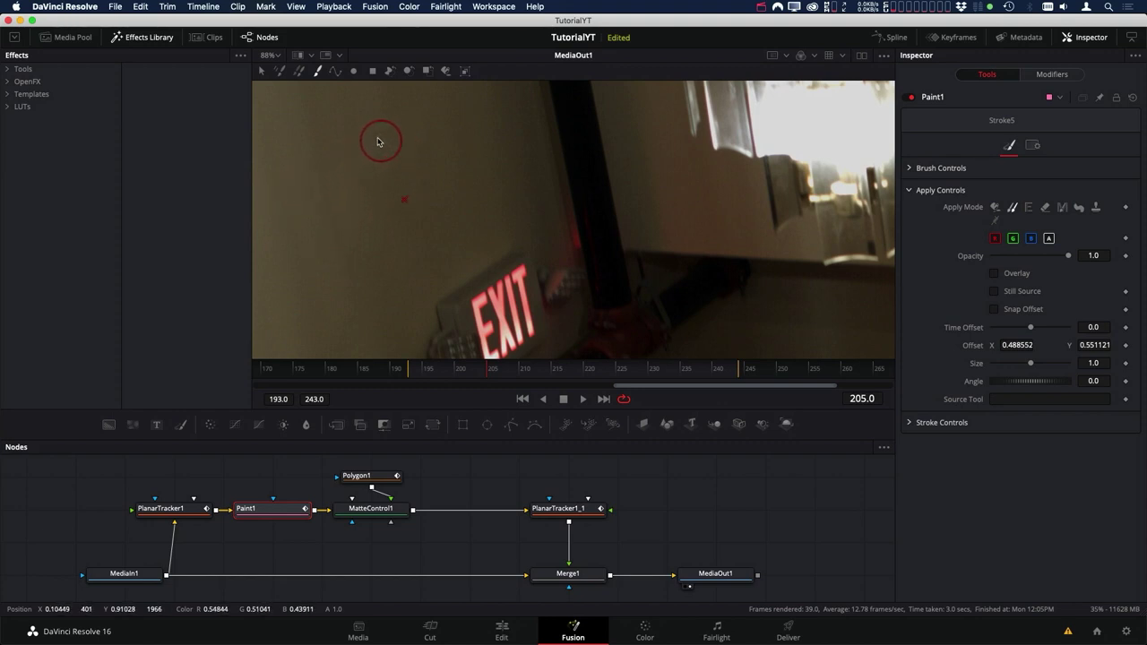
Switch the stroke apply mode to Smear at strength 0.5 and blend the cloned wall area with repeated strokes.
left_click(1078, 208)
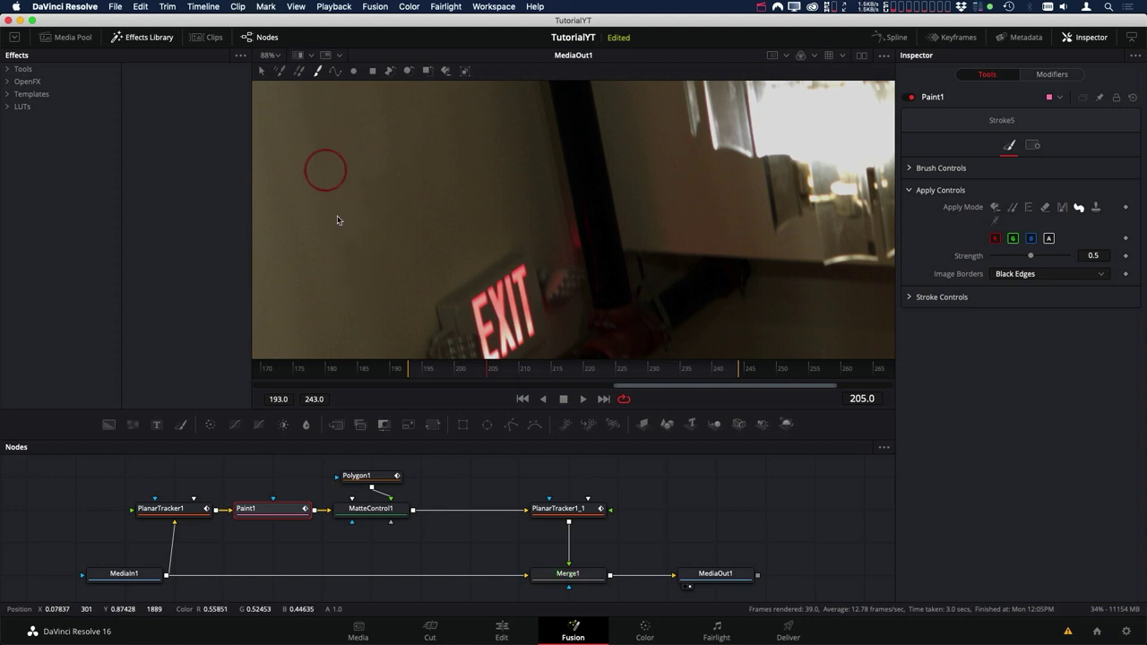
left_click(353, 273)
mouse_move(353, 274)
left_mouse_down()
mouse_move(321, 150)
mouse_move(377, 240)
mouse_move(418, 230)
mouse_move(433, 187)
mouse_move(358, 195)
mouse_move(381, 248)
mouse_move(330, 178)
mouse_move(356, 226)
mouse_move(320, 146)
left_mouse_up()
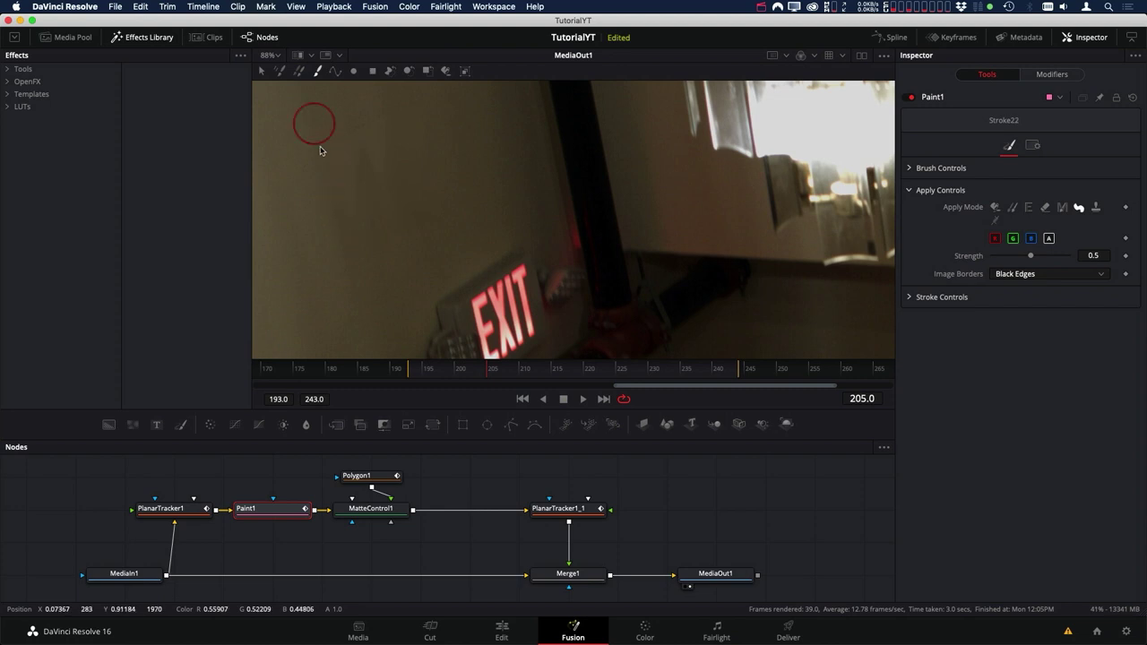
key("ctrl+f")
mouse_move(328, 259)
left_mouse_down()
mouse_move(412, 259)
mouse_move(403, 137)
mouse_move(405, 260)
mouse_move(370, 158)
mouse_move(401, 229)
mouse_move(412, 209)
mouse_move(418, 248)
mouse_move(389, 179)
mouse_move(415, 198)
mouse_move(384, 209)
mouse_move(398, 239)
mouse_move(366, 198)
mouse_move(372, 242)
mouse_move(378, 225)
mouse_move(406, 244)
mouse_move(379, 205)
mouse_move(402, 138)
mouse_move(376, 171)
mouse_move(404, 256)
mouse_move(361, 136)
mouse_move(403, 254)
mouse_move(383, 288)
mouse_move(434, 136)
mouse_move(384, 182)
mouse_move(379, 240)
mouse_move(376, 184)
mouse_move(392, 197)
mouse_move(375, 199)
mouse_move(391, 274)
mouse_move(373, 138)
mouse_move(440, 194)
mouse_move(384, 184)
mouse_move(384, 261)
mouse_move(389, 245)
mouse_move(397, 259)
mouse_move(379, 146)
mouse_move(443, 188)
left_mouse_up()
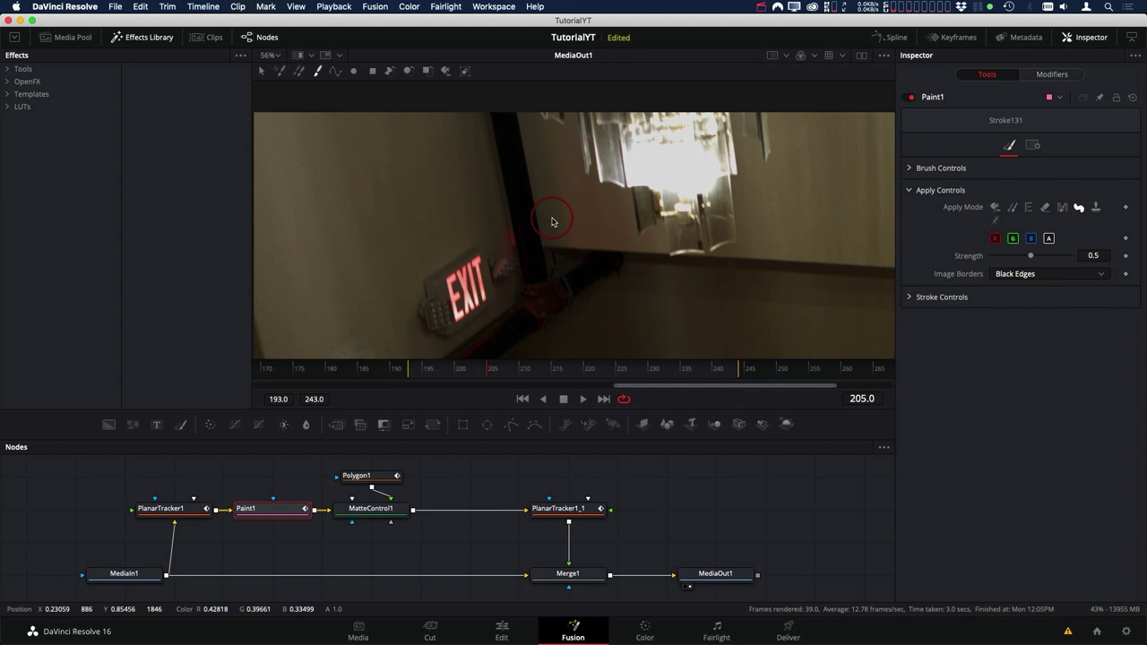
Save the project and turn off the viewer's Gain / Gamma adjustment.
left_click(115, 6)
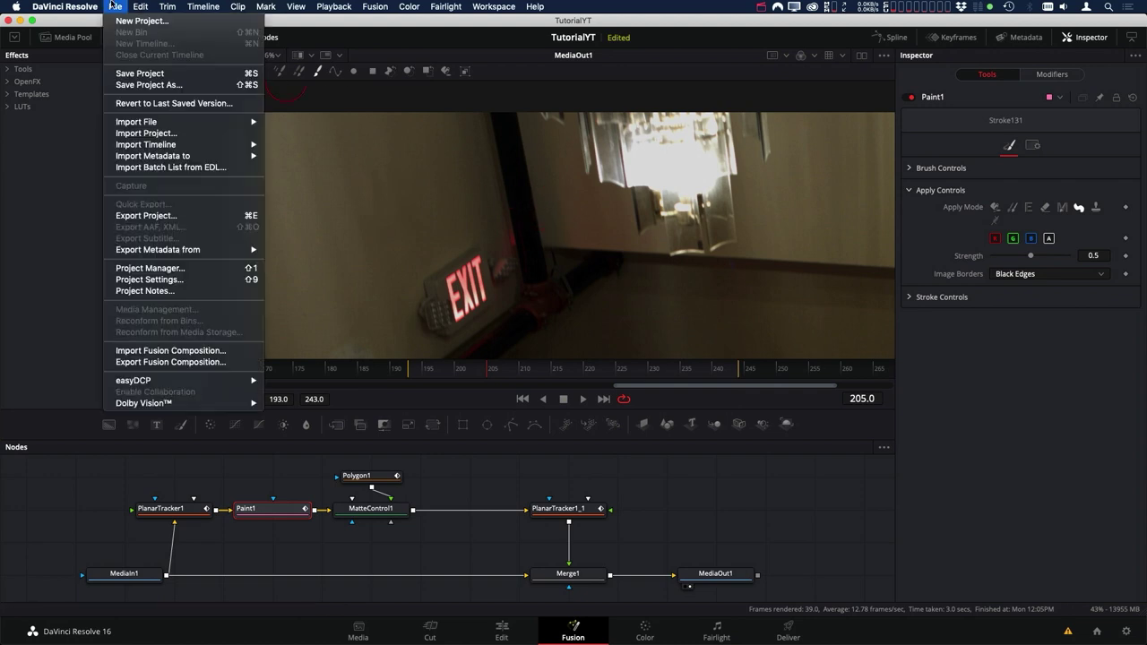
left_click(138, 75)
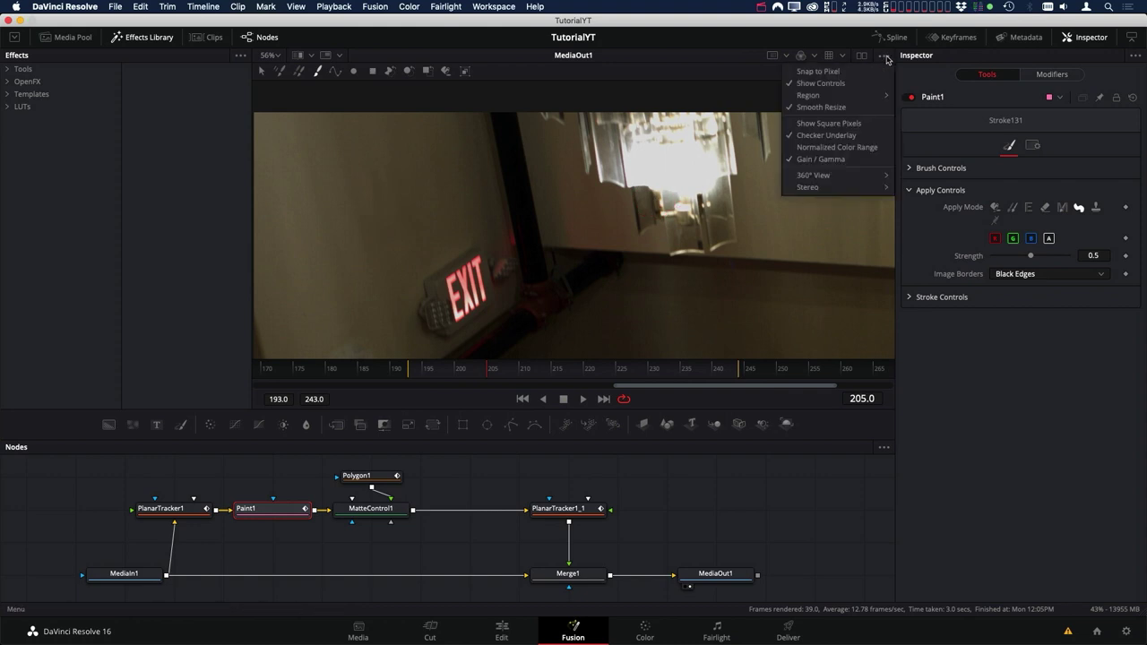
left_click(851, 160)
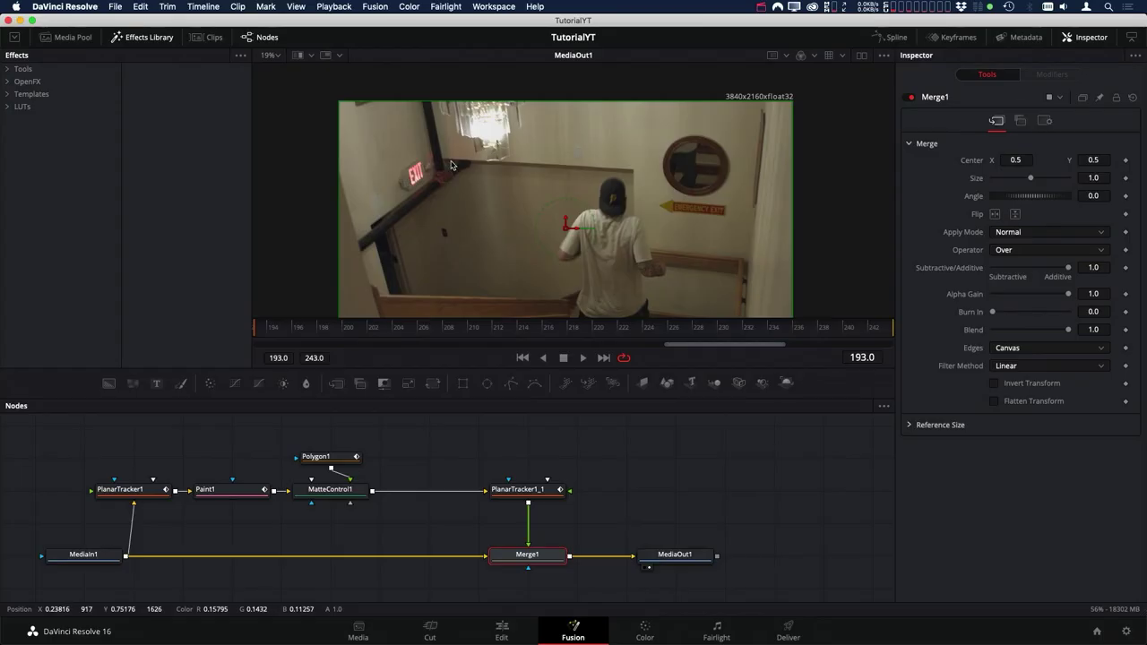
Re-enable the viewer's Gain / Gamma controls and lower the gamma to inspect the painted-out wall at frame 193.
scroll(525, 111, "up", 3)
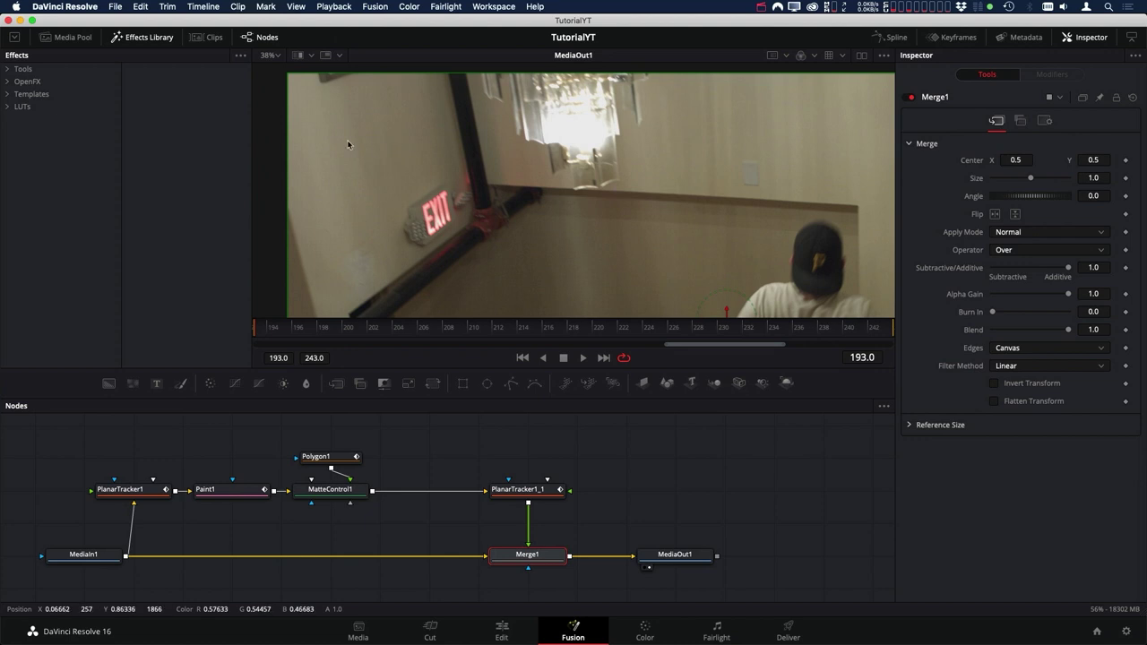
left_click(882, 54)
left_click(849, 159)
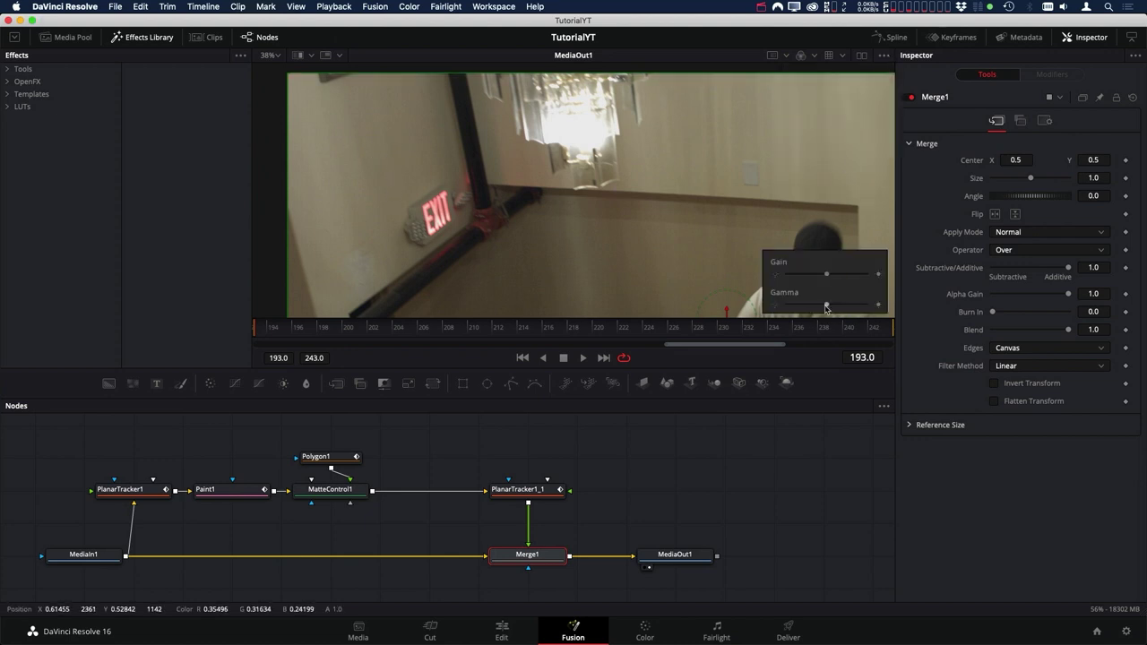
left_click_drag(826, 304, 818, 309)
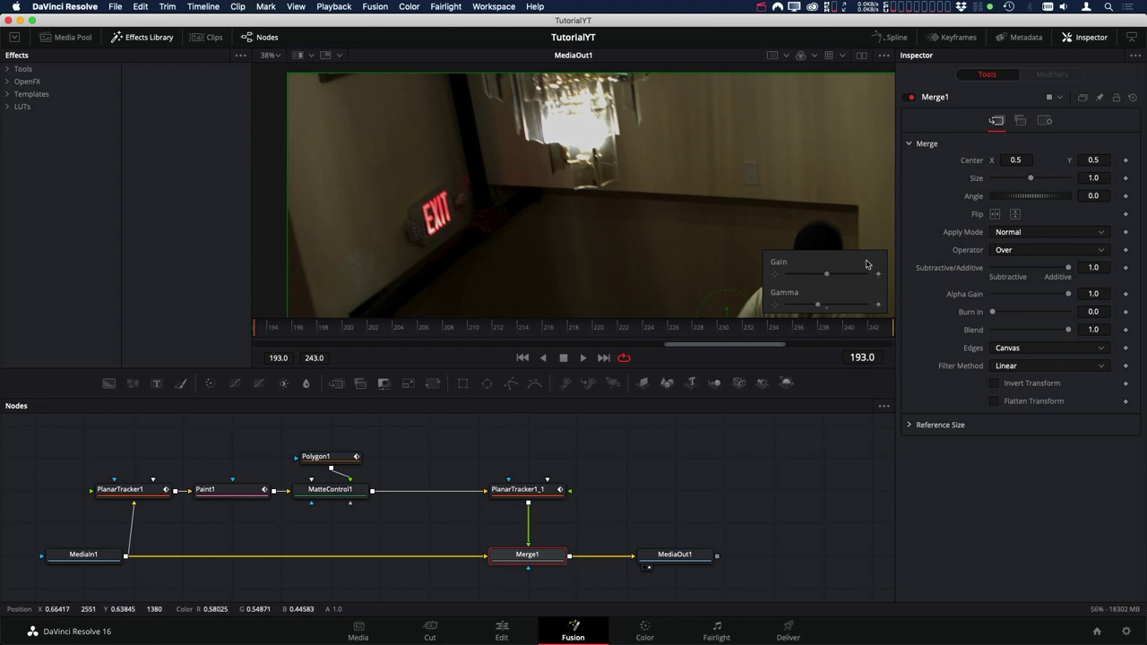
Reset the viewer gamma to its default and hide the Gain / Gamma controls.
left_click(827, 306)
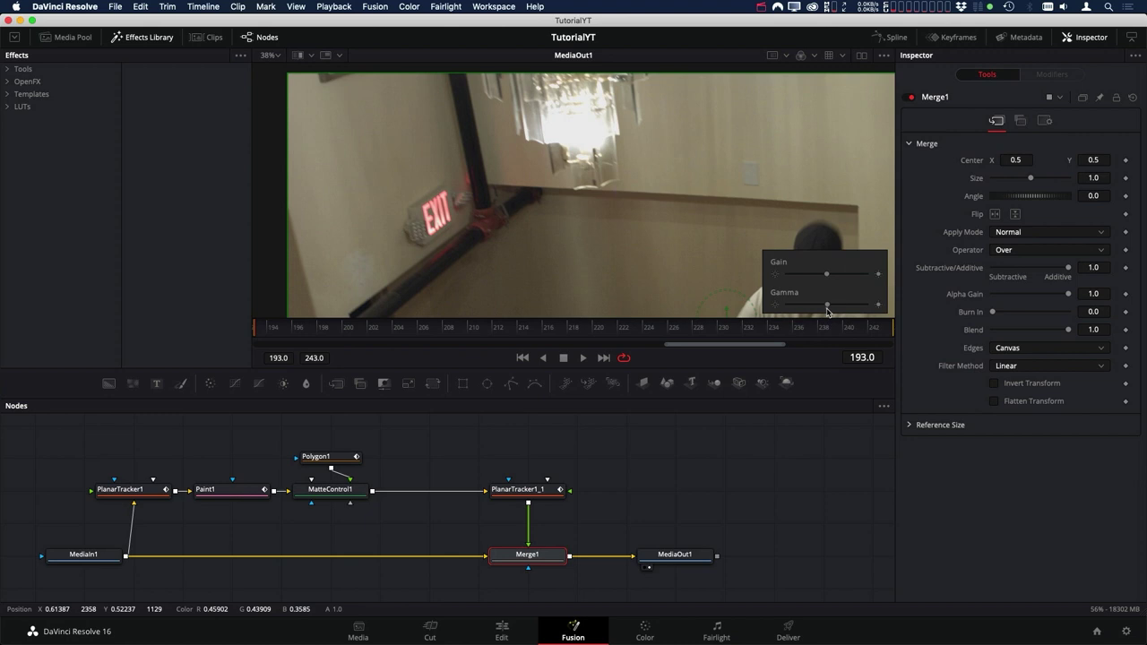
left_click(884, 54)
left_click(821, 158)
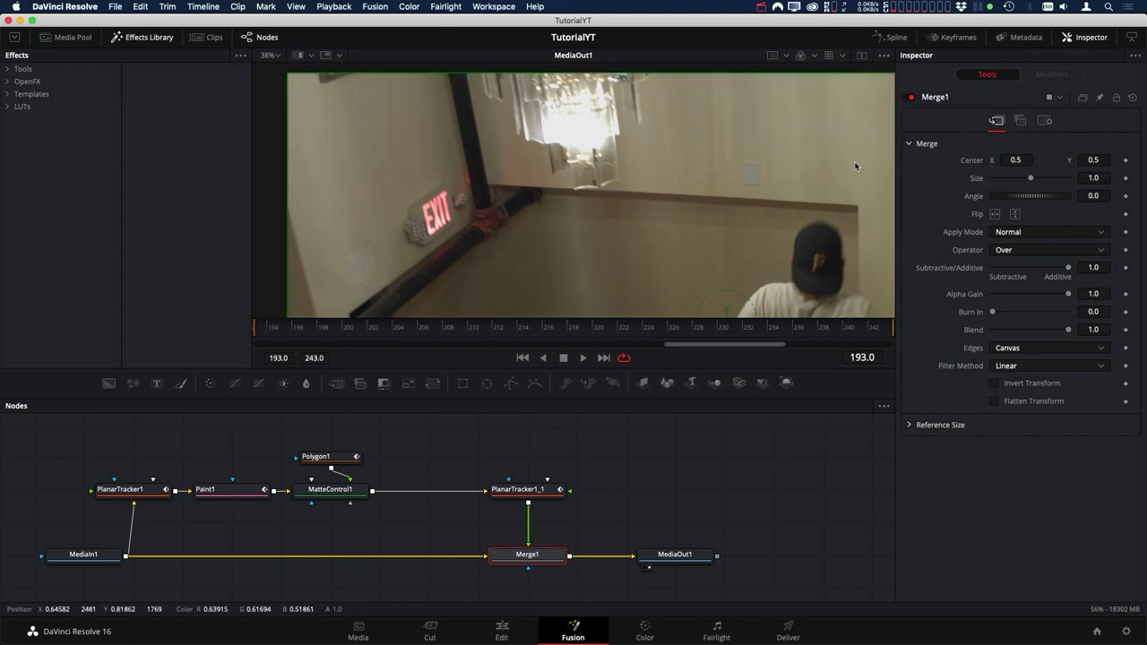
Switch the viewer to its B buffer, load MediaIn1 into it and go to frame 205.
scroll(403, 116, "up", 1)
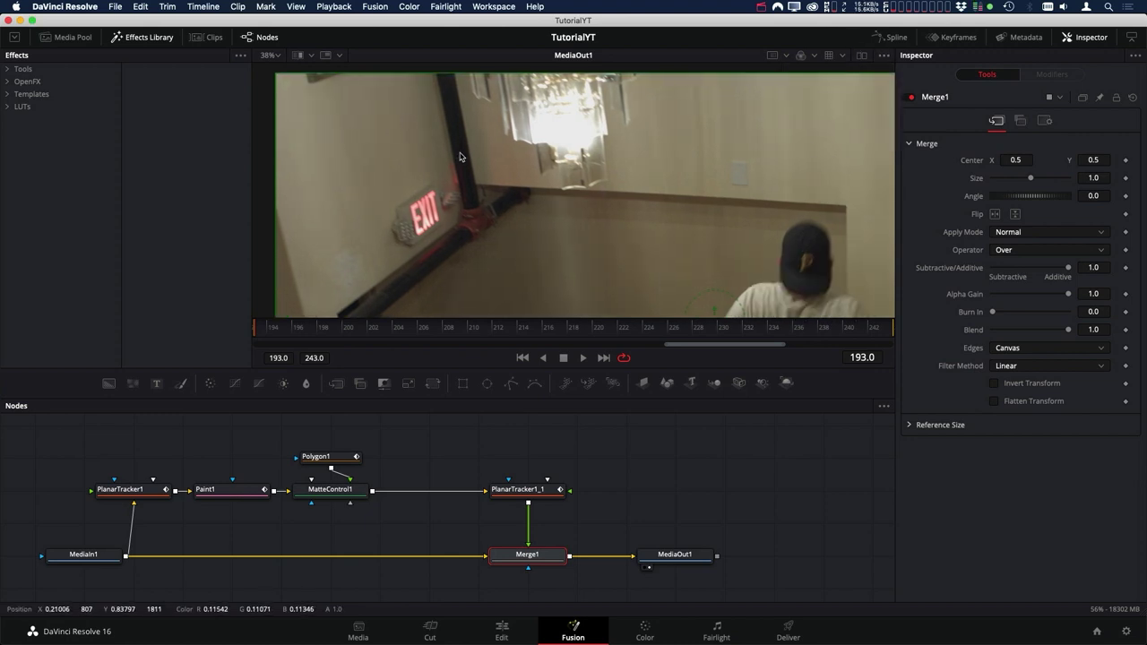
left_click(312, 57)
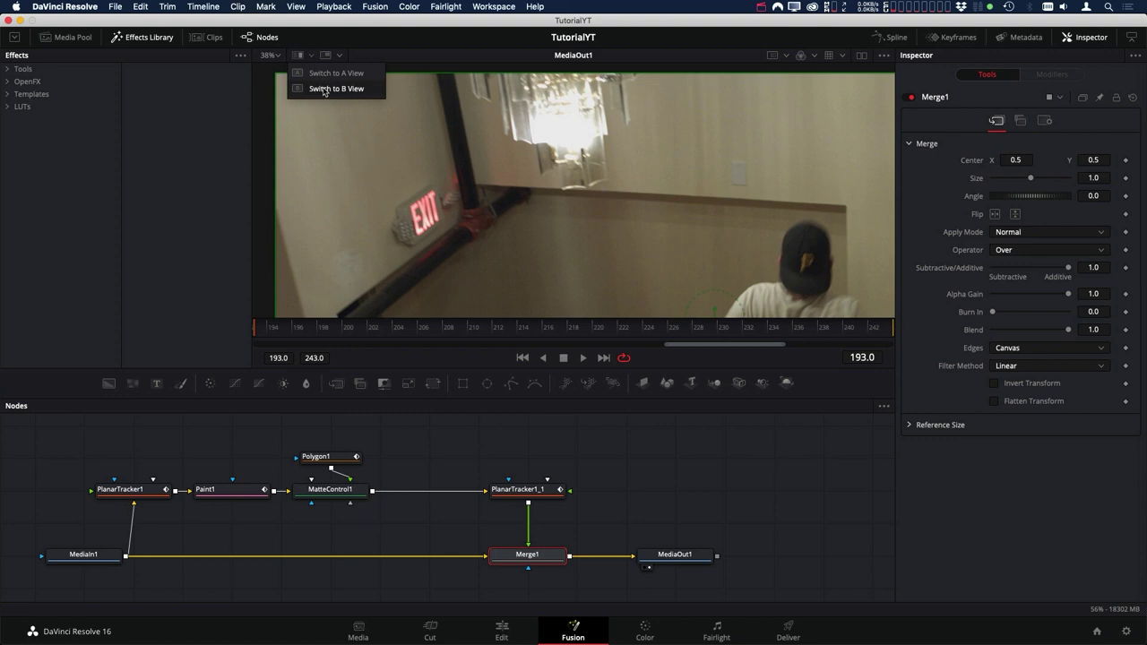
left_click(332, 90)
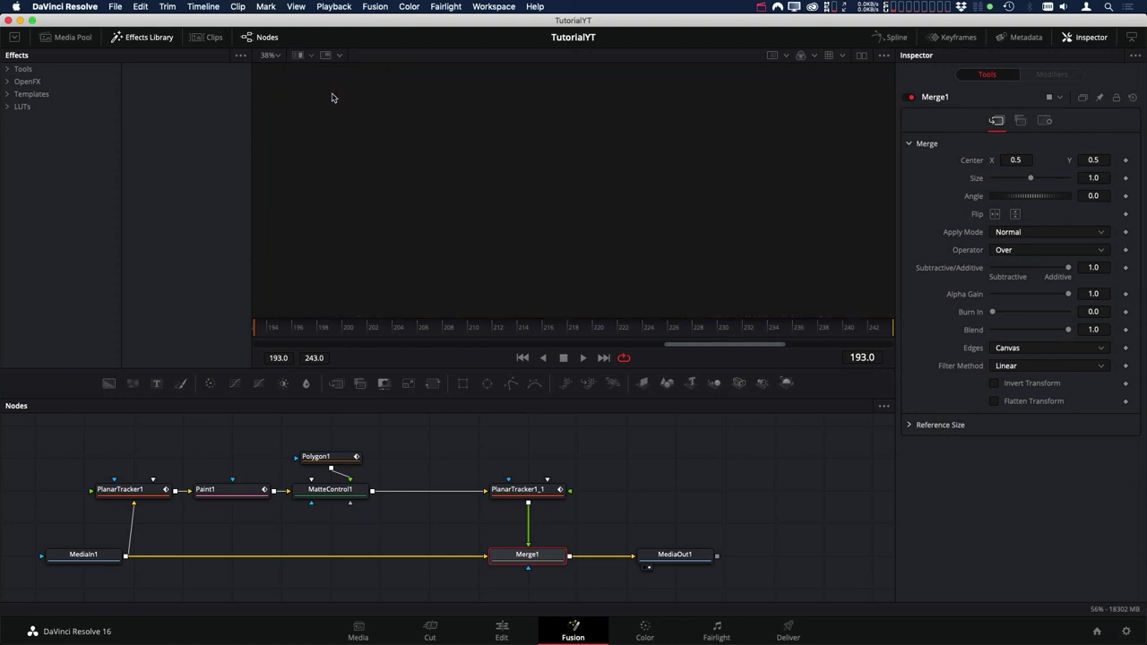
left_click_drag(94, 560, 482, 146)
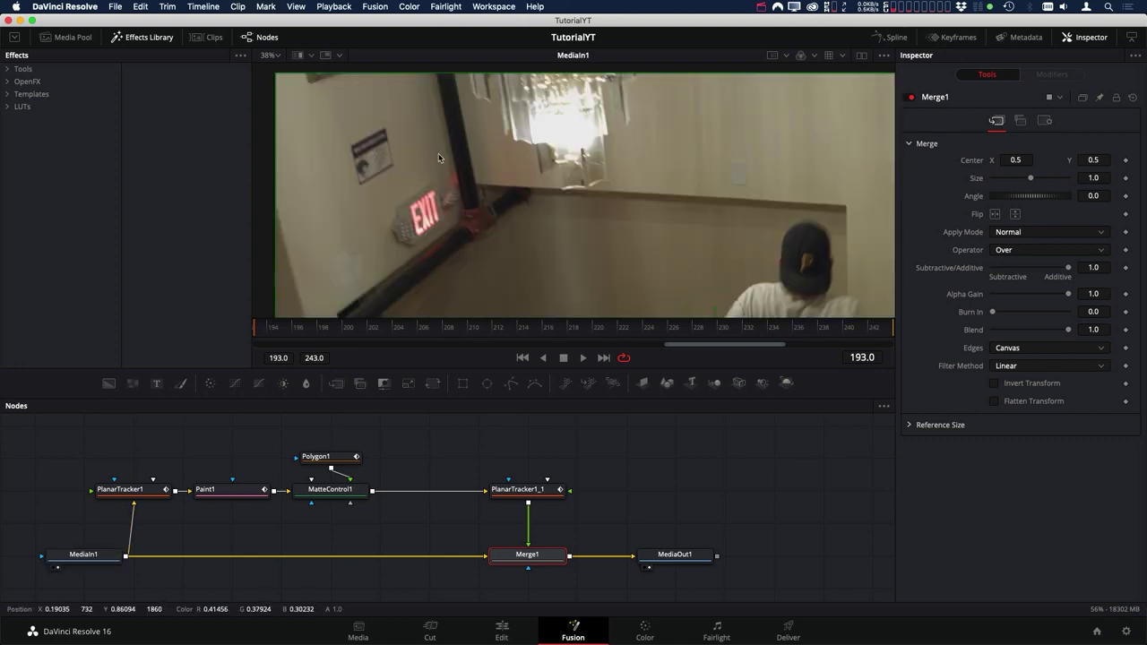
left_click(402, 332)
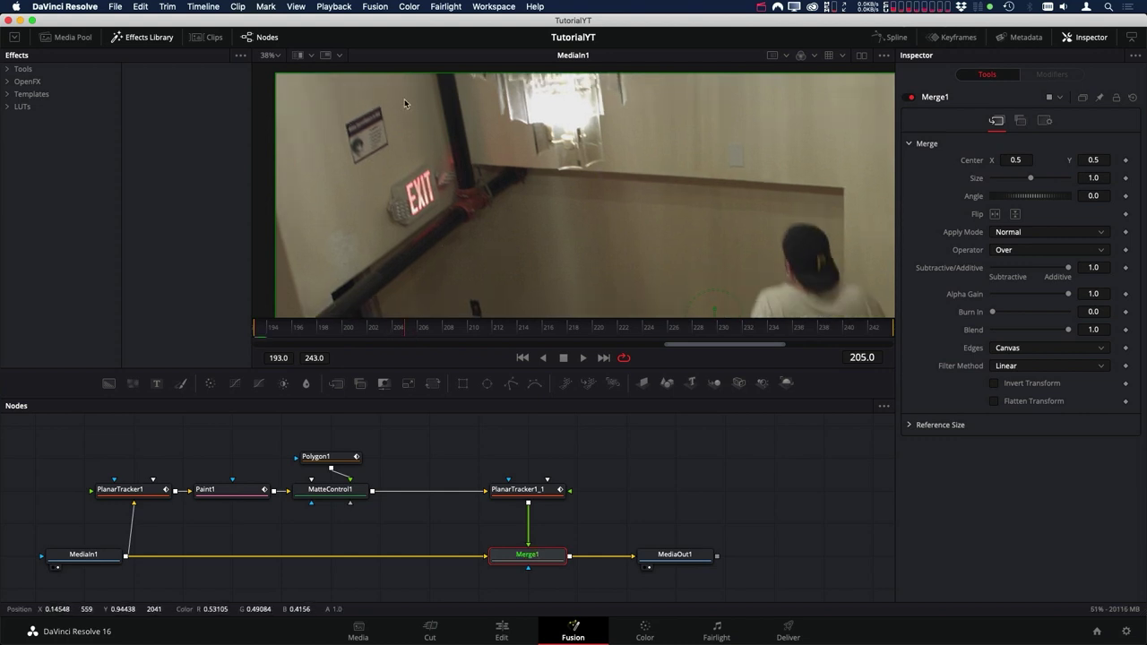
Compare MediaOut1 with MediaIn1 in an A/B split wipe, moving the divider toward the EXIT sign and tilting it slightly.
left_click(300, 56)
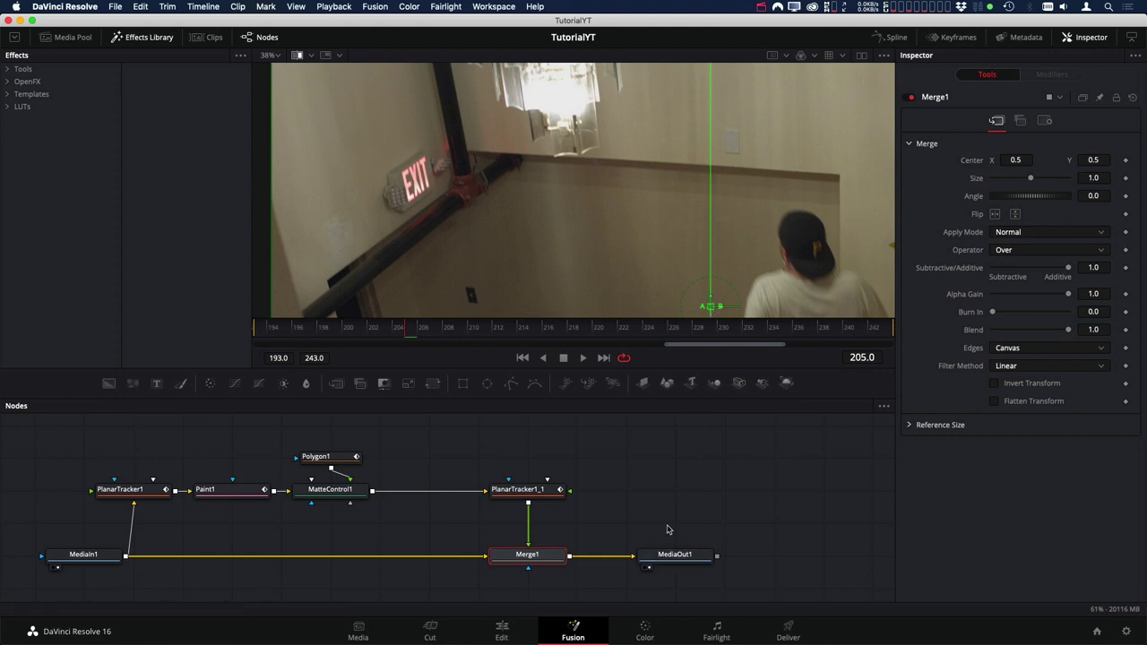
left_click(672, 555)
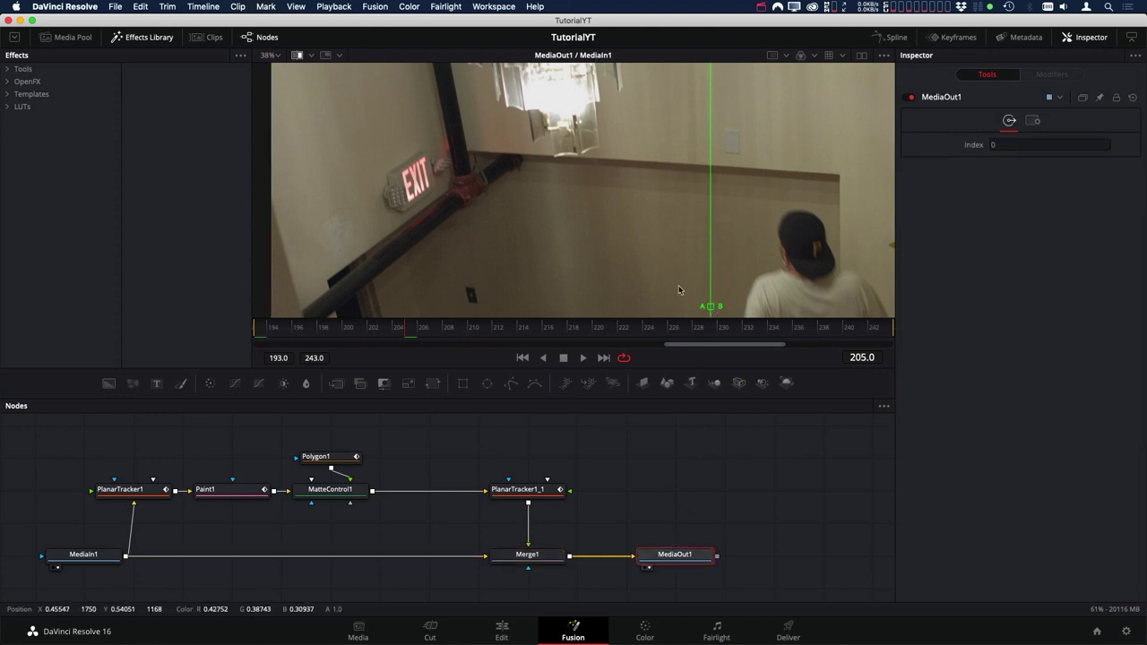
left_click_drag(713, 309, 574, 280)
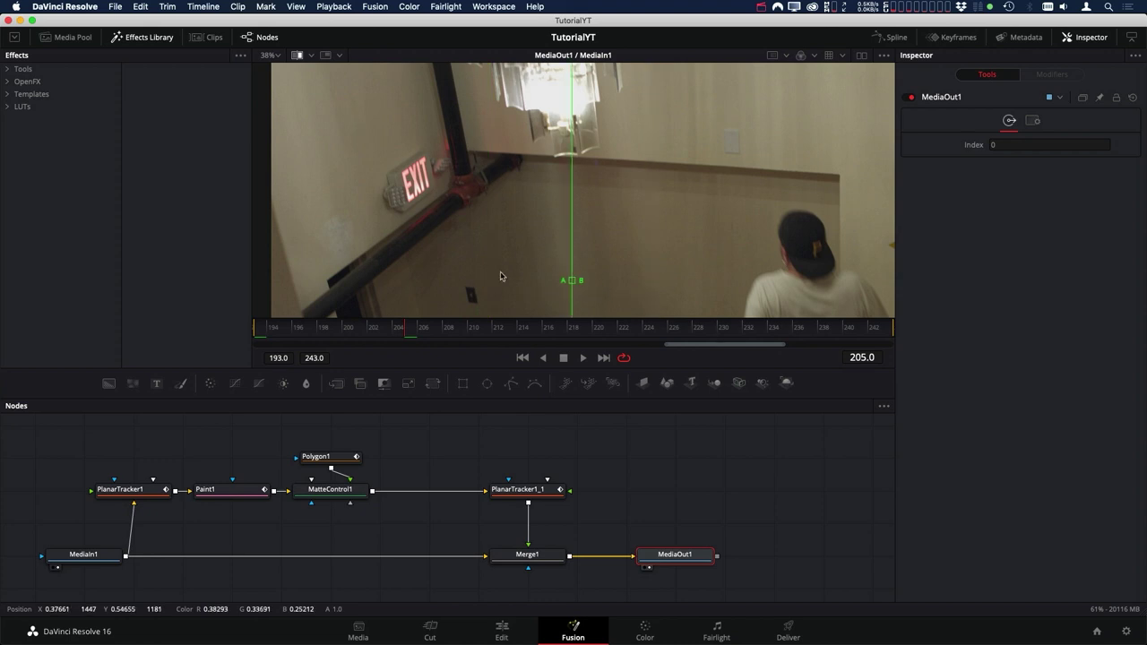
left_click_drag(501, 277, 527, 281)
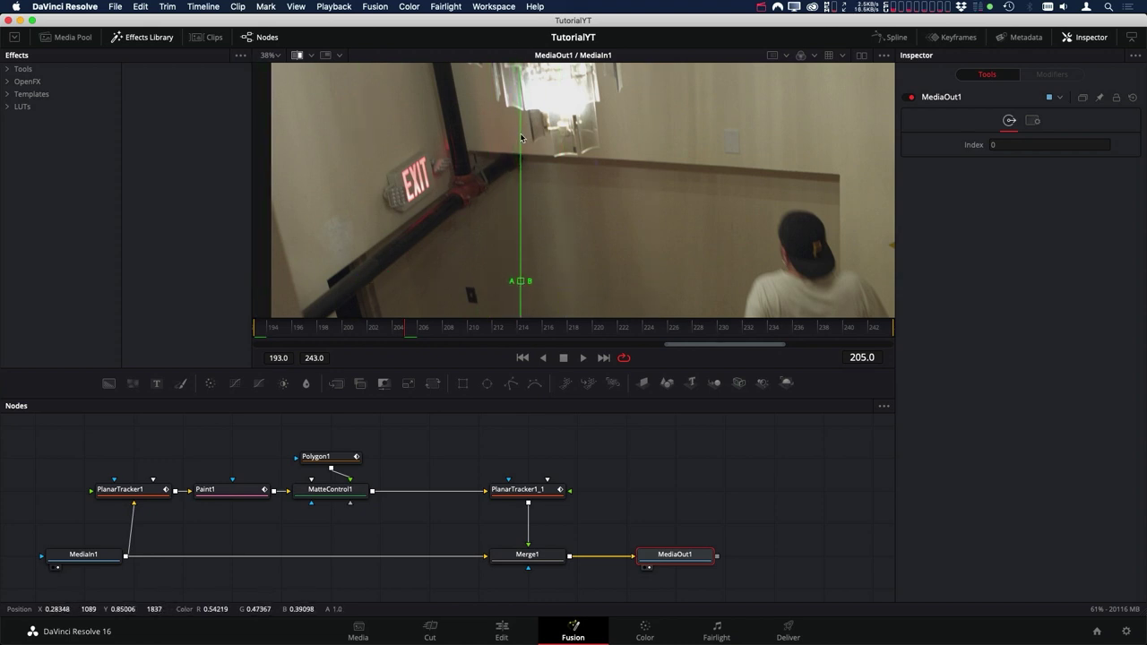
left_click_drag(520, 137, 519, 161)
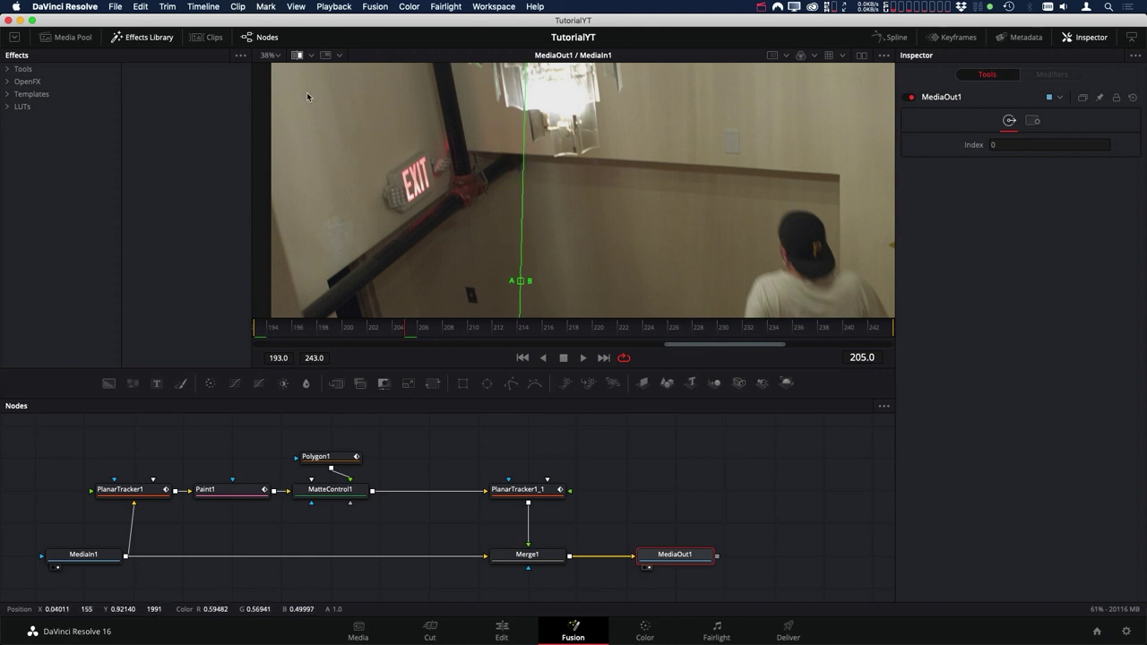
Turn off the A/B wipe and return the viewer to the A buffer for a closer look at the painted wall.
left_click(301, 55)
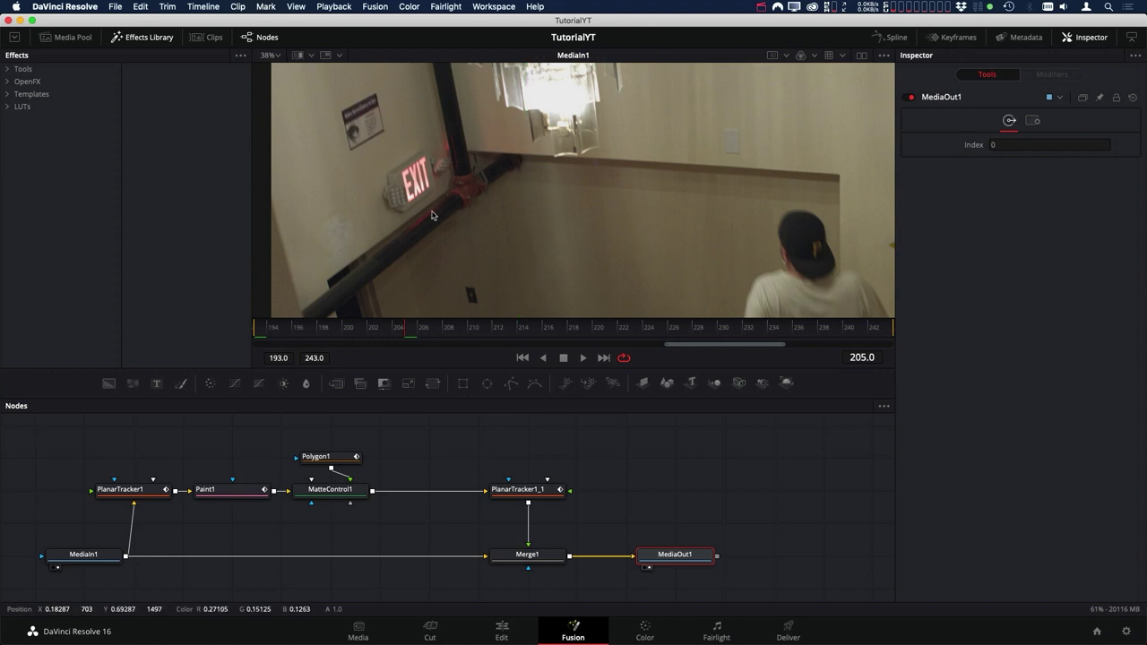
left_click(311, 55)
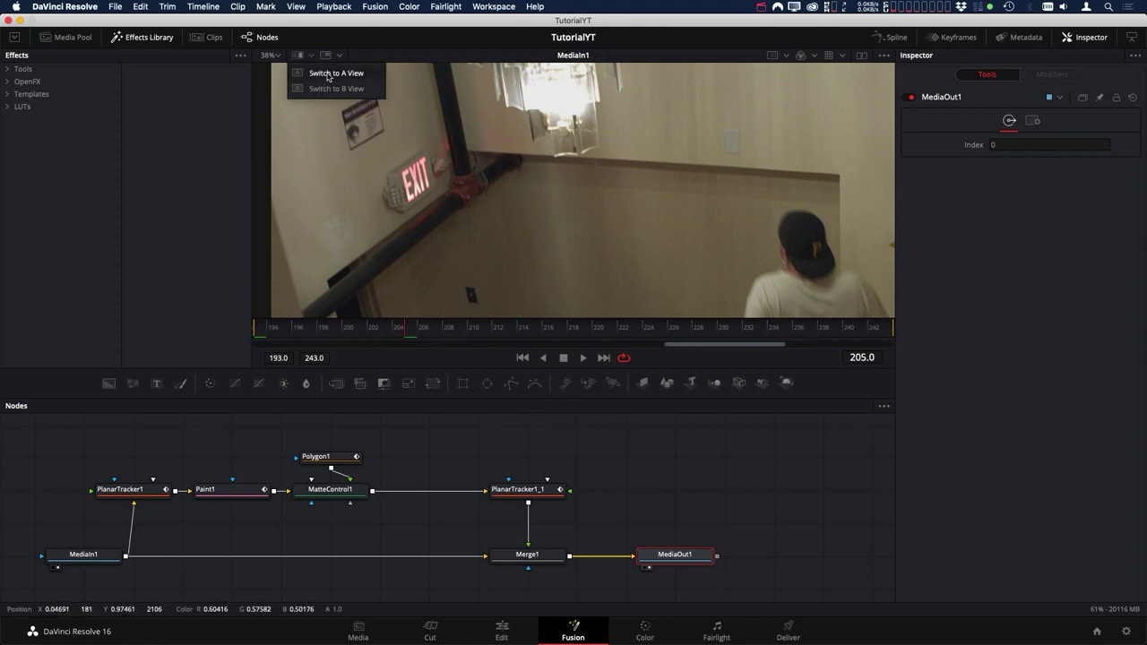
left_click(331, 81)
scroll(532, 157, "up", 1)
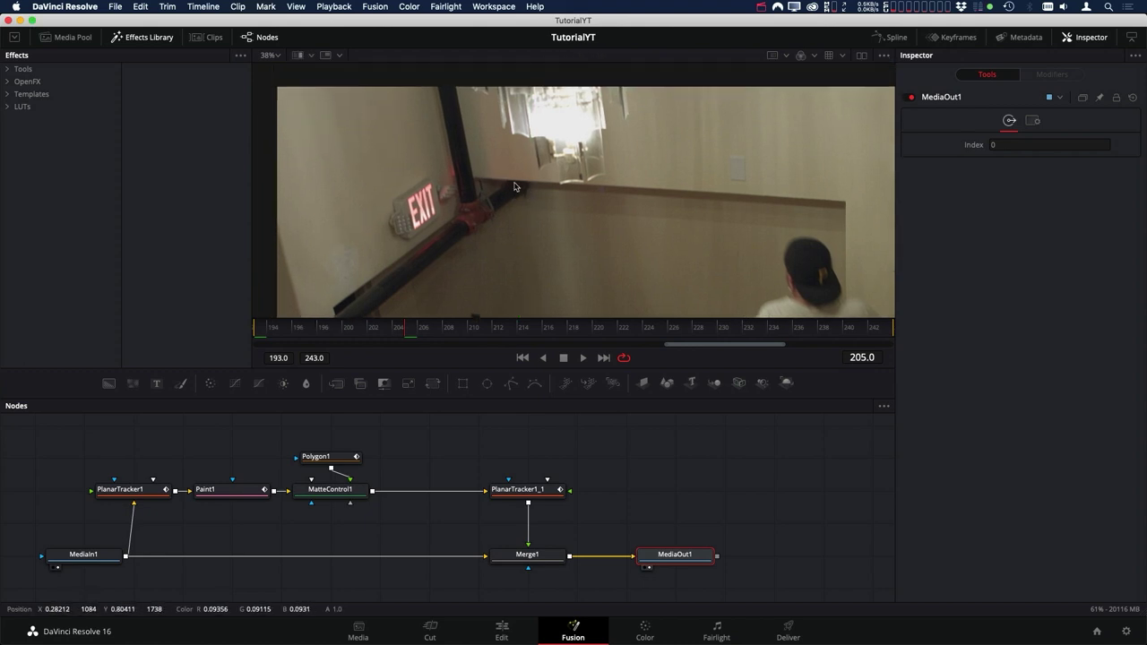
scroll(563, 176, "up", 2)
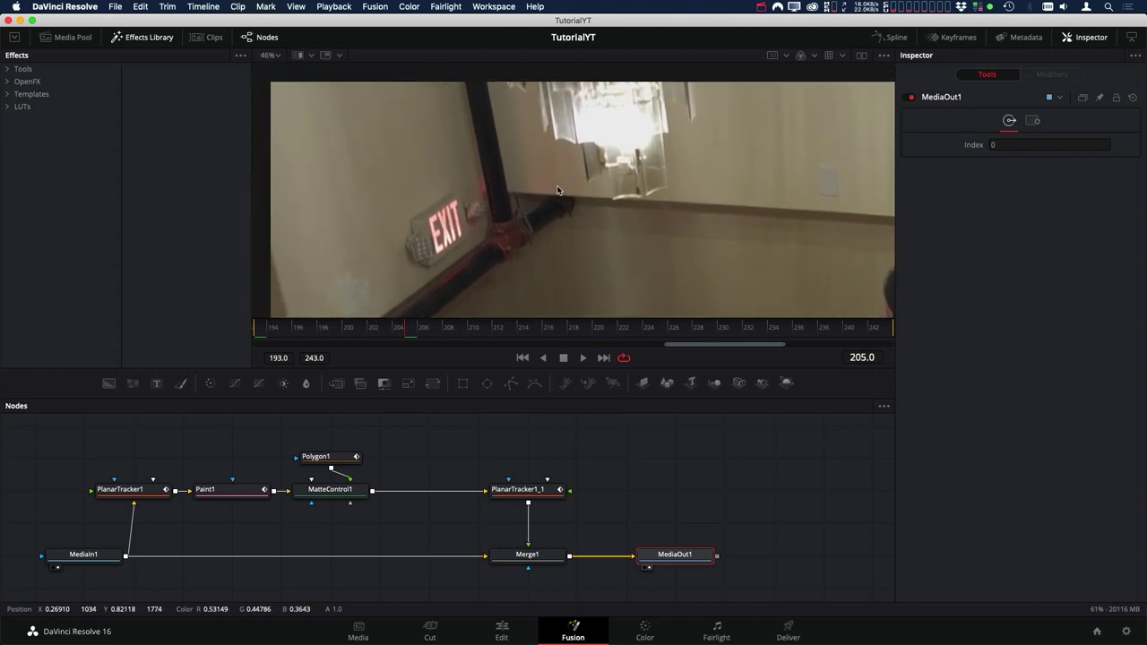
Set Polygon1's Soft Edge to 0.0079 and its Border Width to 0.022.
left_click(337, 464)
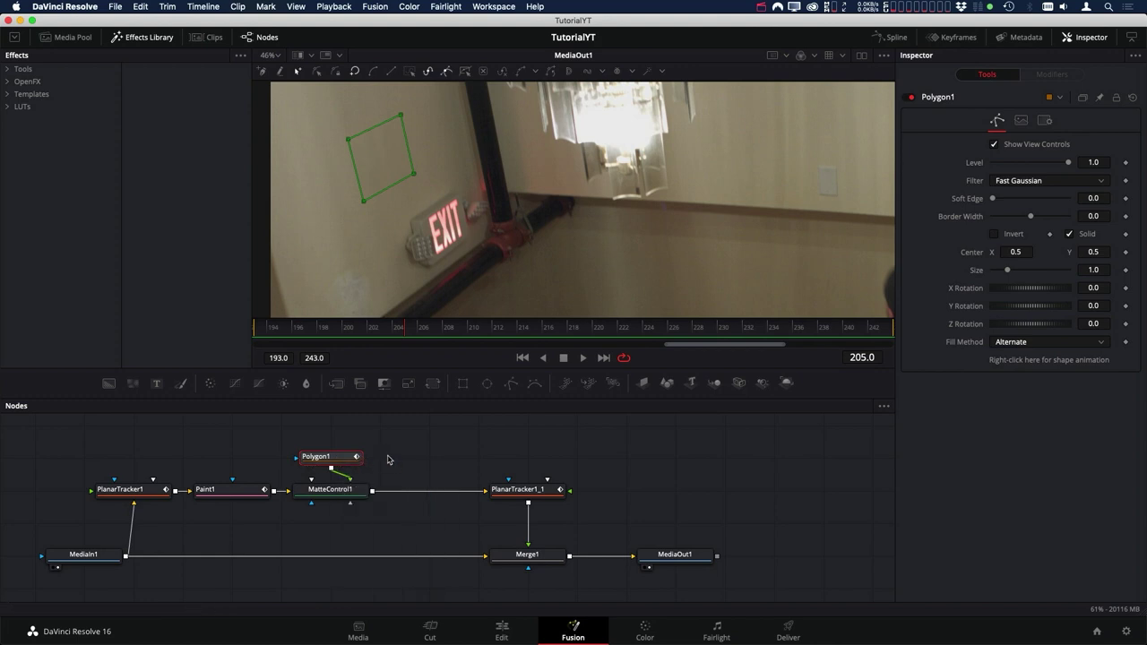
left_click(389, 461)
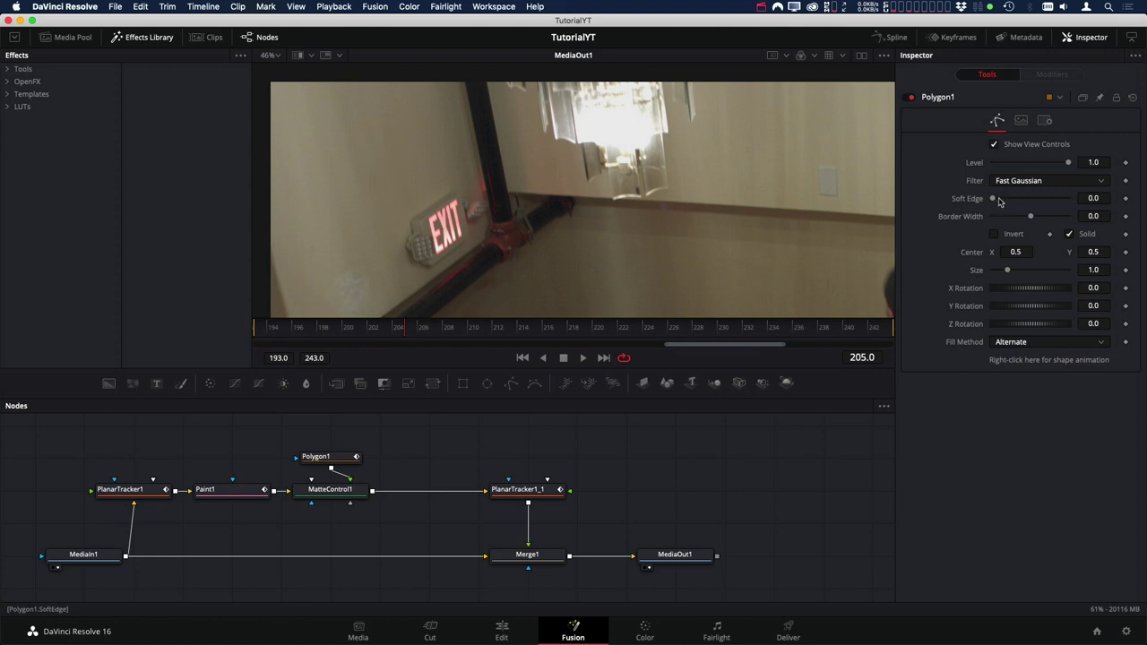
left_click_drag(992, 202, 996, 204)
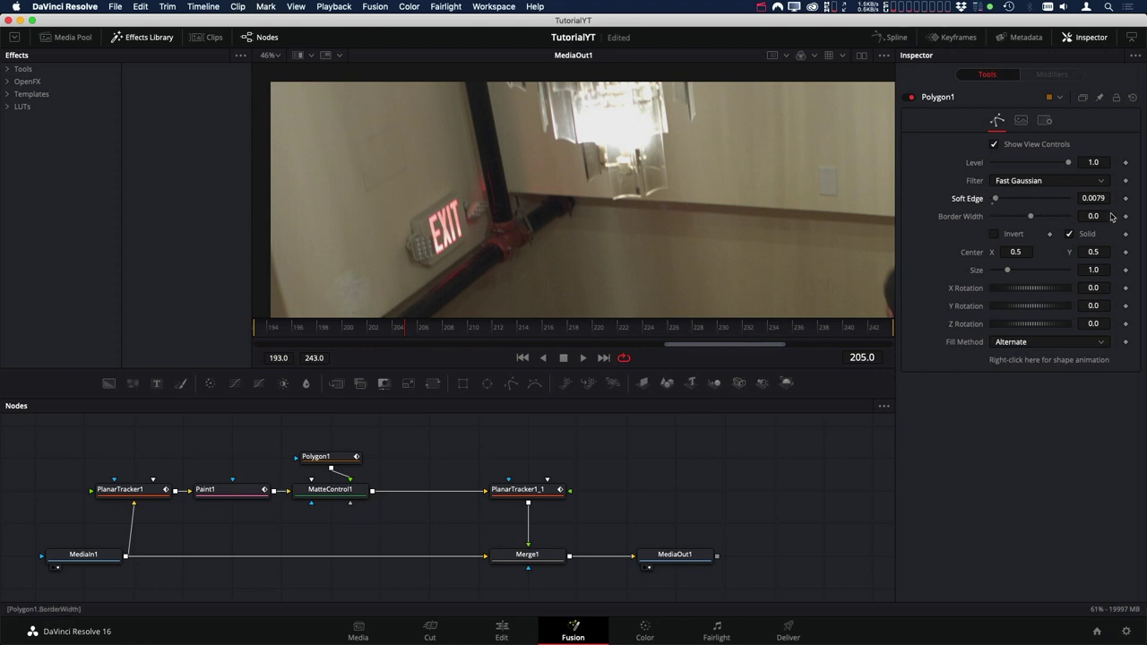
left_click_drag(1102, 216, 1098, 216)
left_click_drag(1093, 216, 1035, 220)
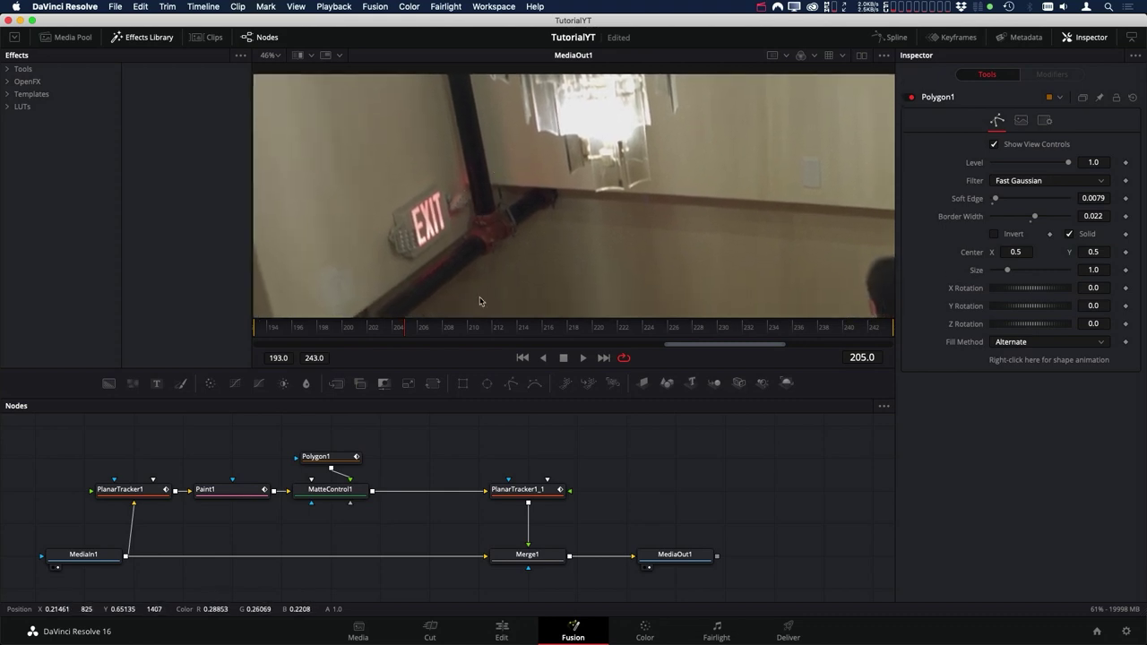
Examine the painted-out wall across the shot, stepping back from frame 205 to 195 and checking frames 208, 216 and 228.
scroll(388, 258, "down", 2)
scroll(388, 258, "down", 1)
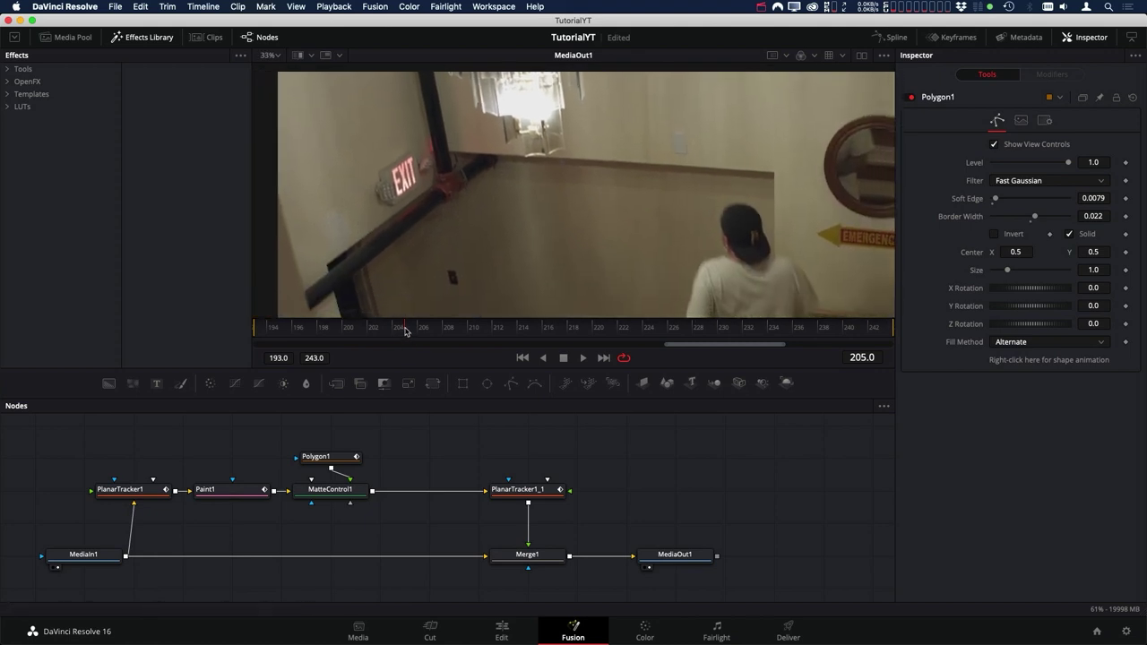
key("Left")
key("Left")
key("Left")
left_click_drag(349, 330, 288, 336)
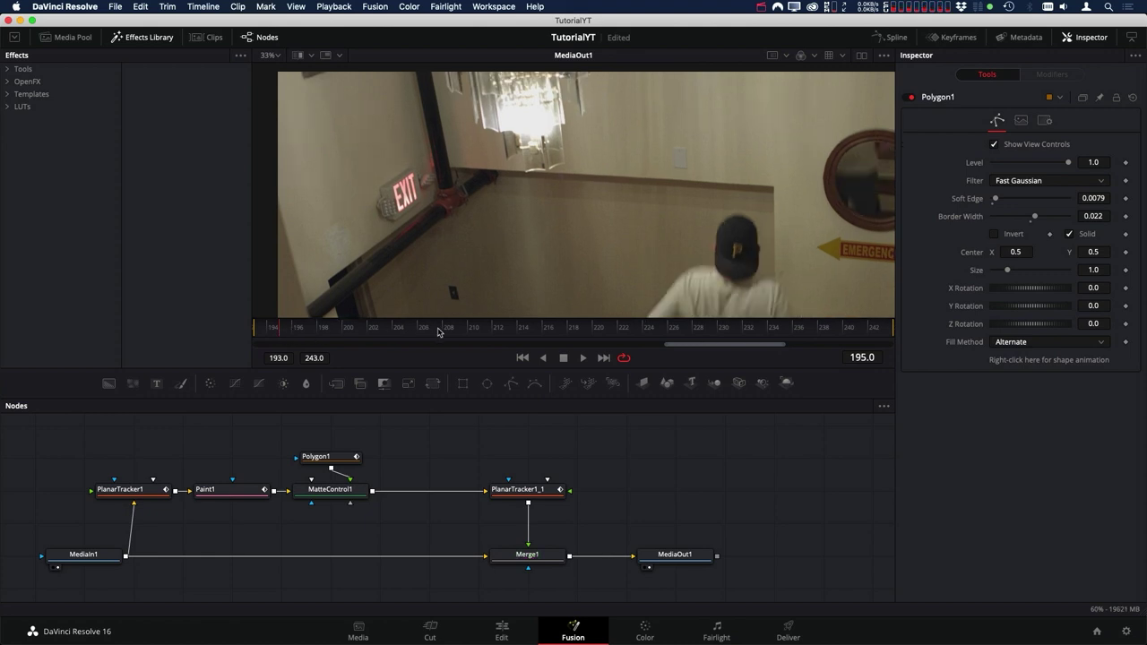
left_click(448, 330)
left_click(545, 331)
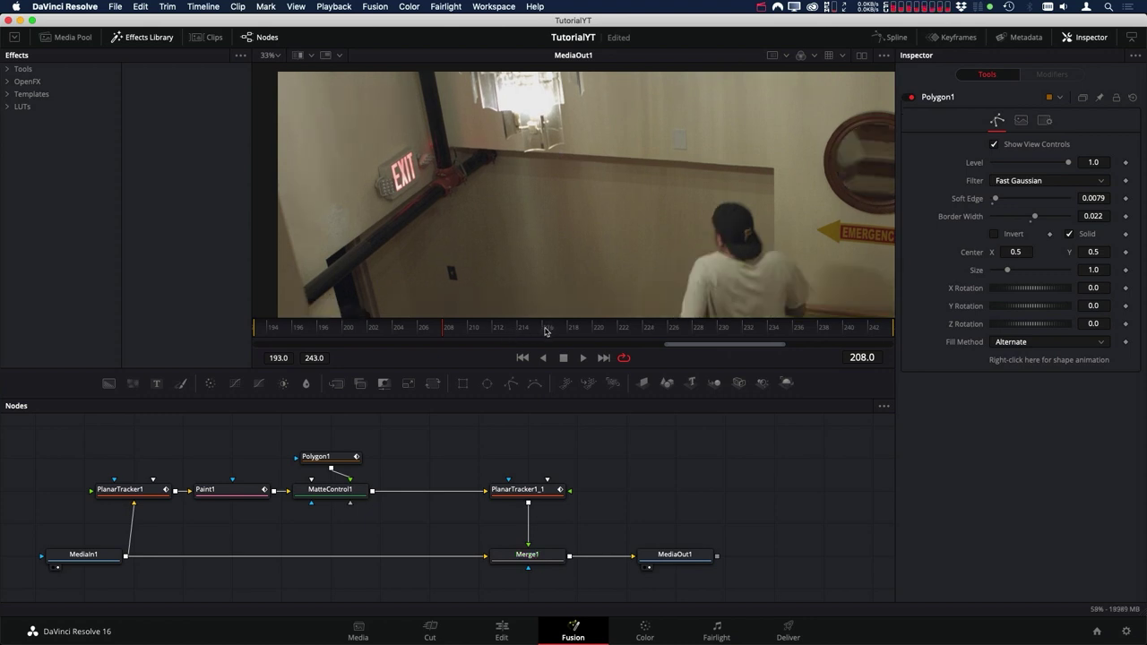
left_click(694, 331)
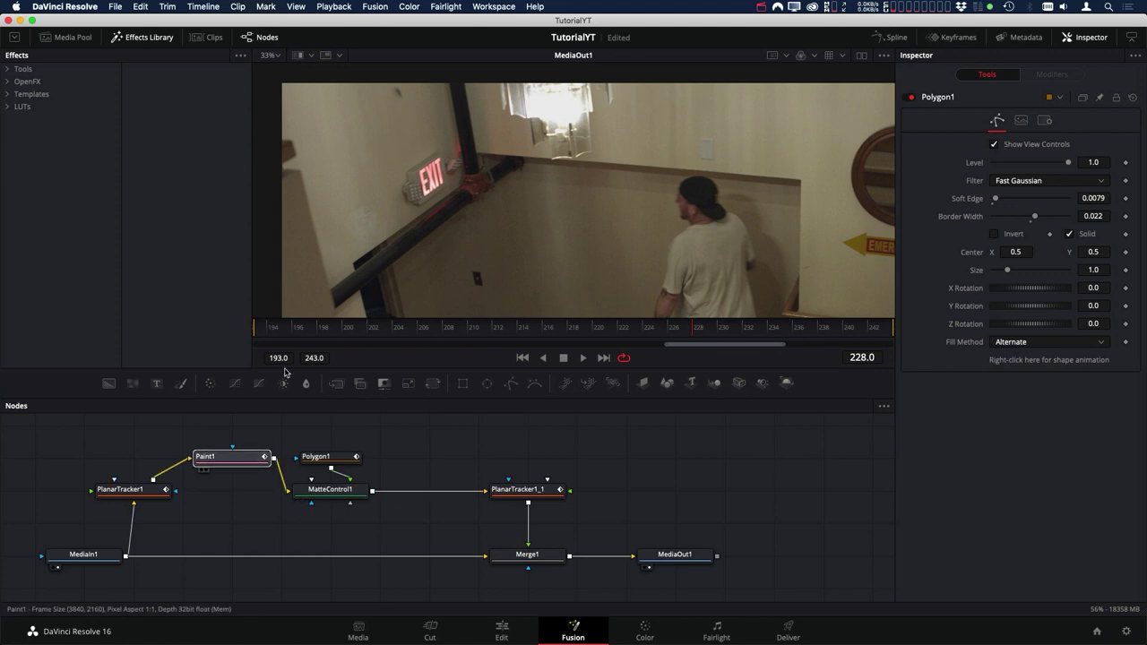
View the Paint1 output at frames 228 and 205, and load Merge1 in the viewer for comparison.
left_click(204, 502)
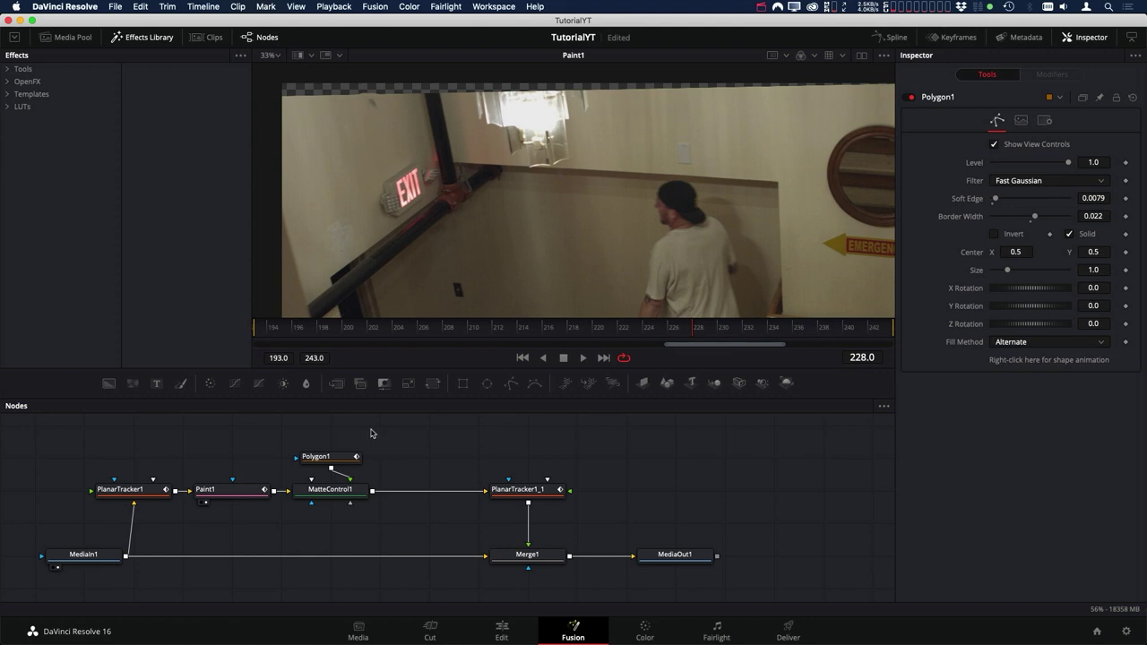
mouse_move(282, 448)
left_mouse_down()
mouse_move(298, 439)
mouse_move(305, 450)
left_mouse_up()
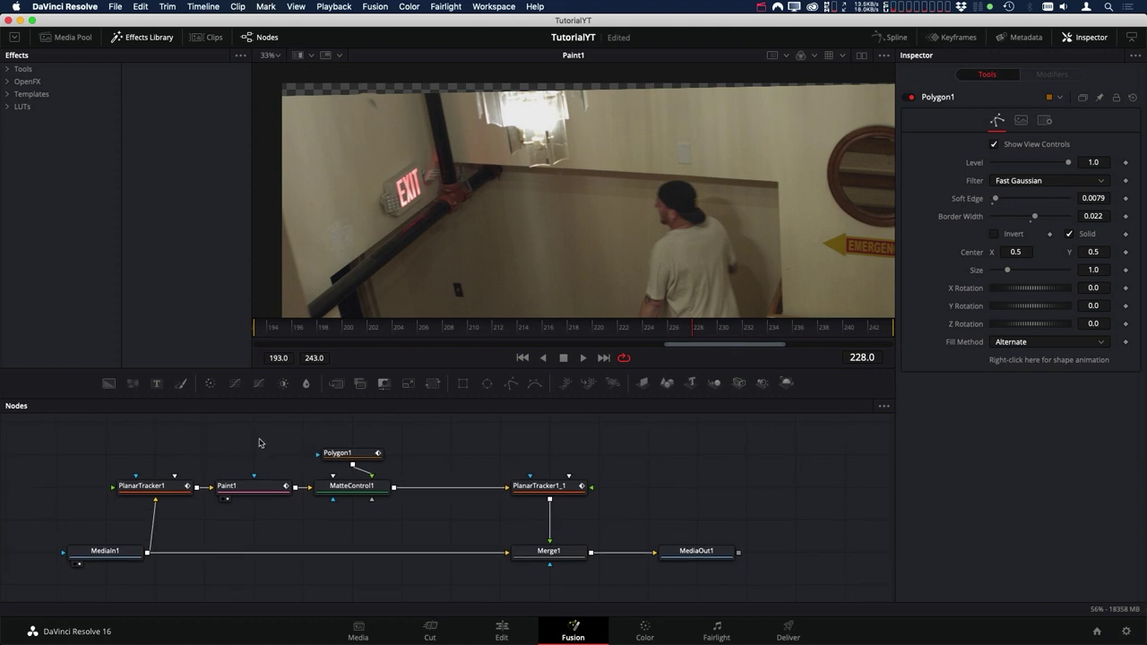
left_click(405, 329)
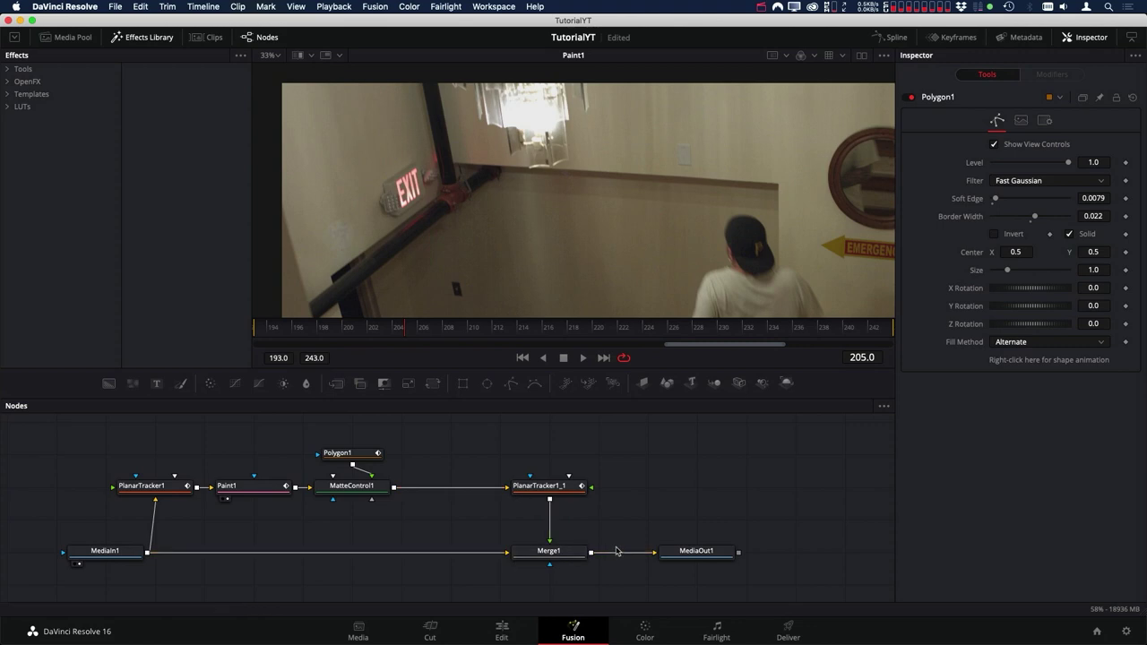
left_click_drag(571, 556, 533, 271)
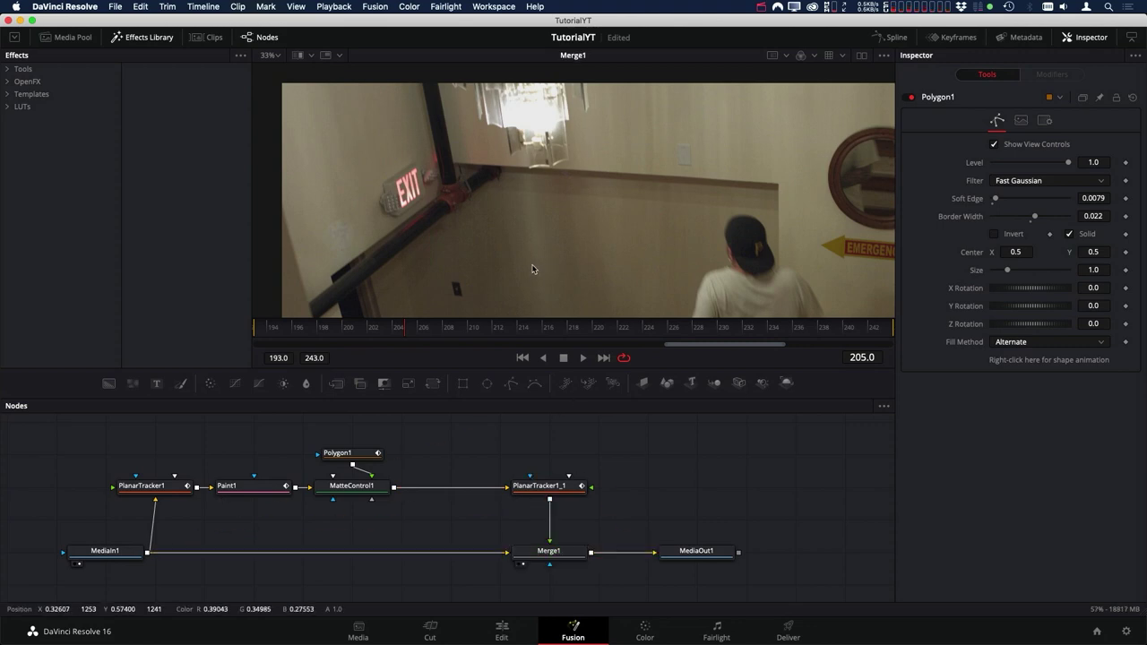
Delete PlanarTracker1 and add a Time Stretcher node in its place before Paint1.
left_click(158, 486)
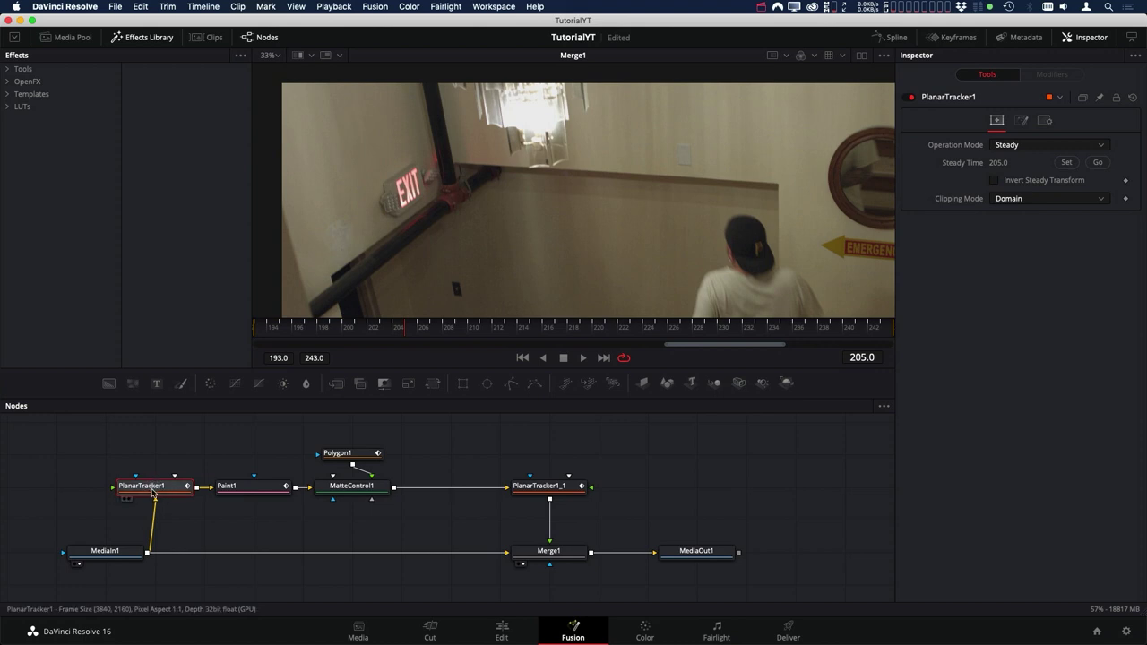
key("Delete")
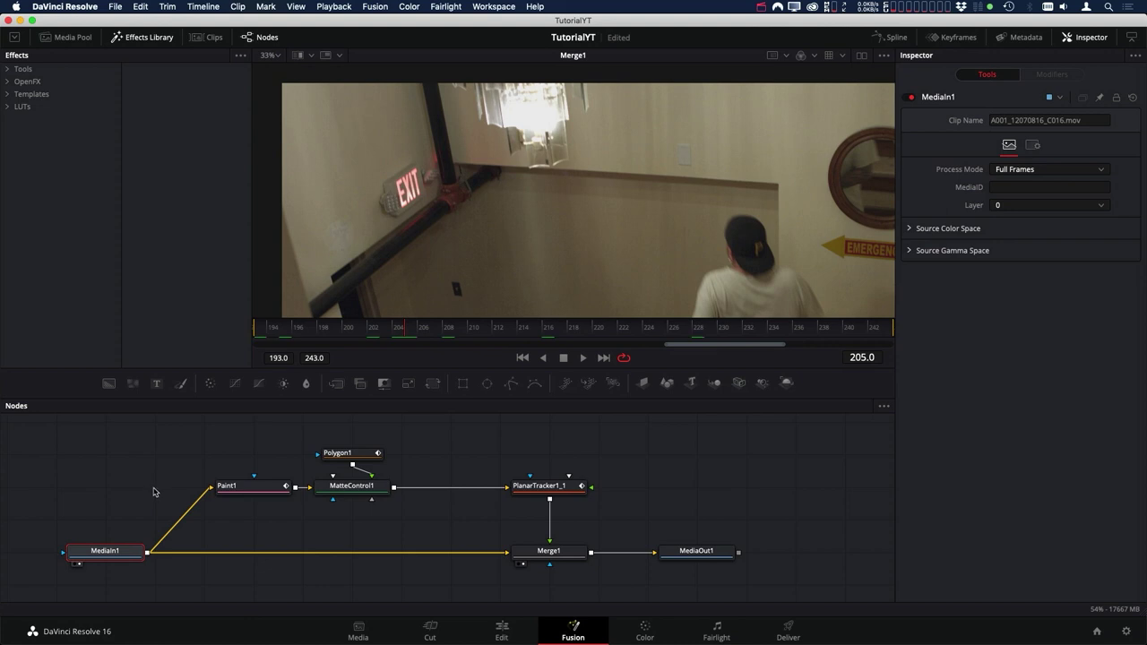
left_click(144, 490)
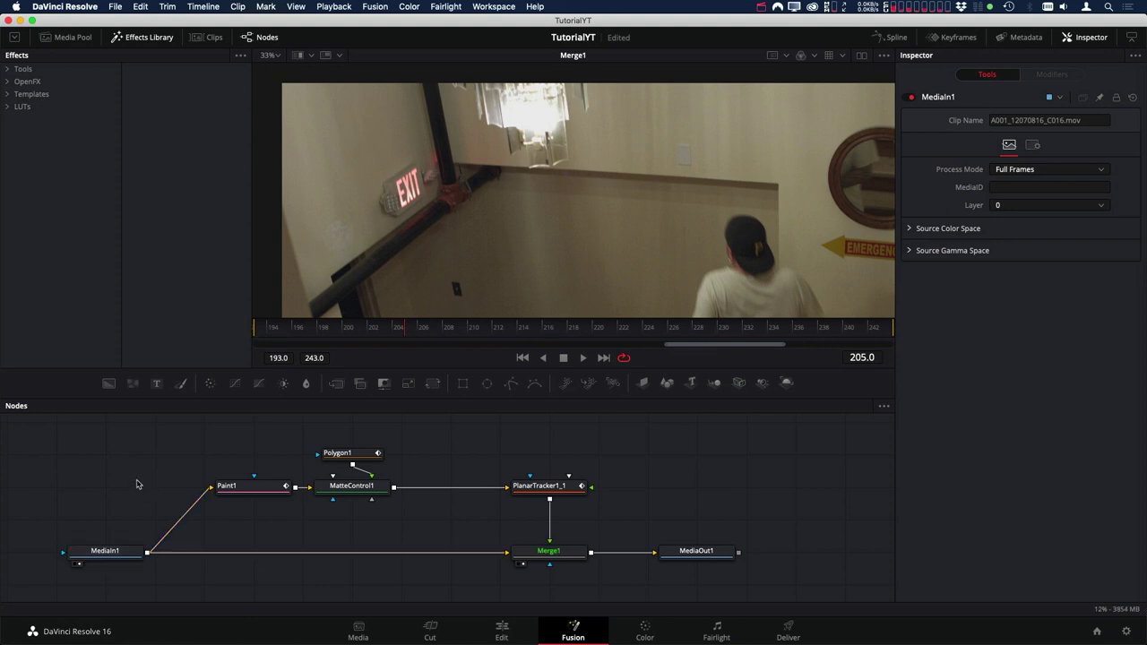
key("shift+space")
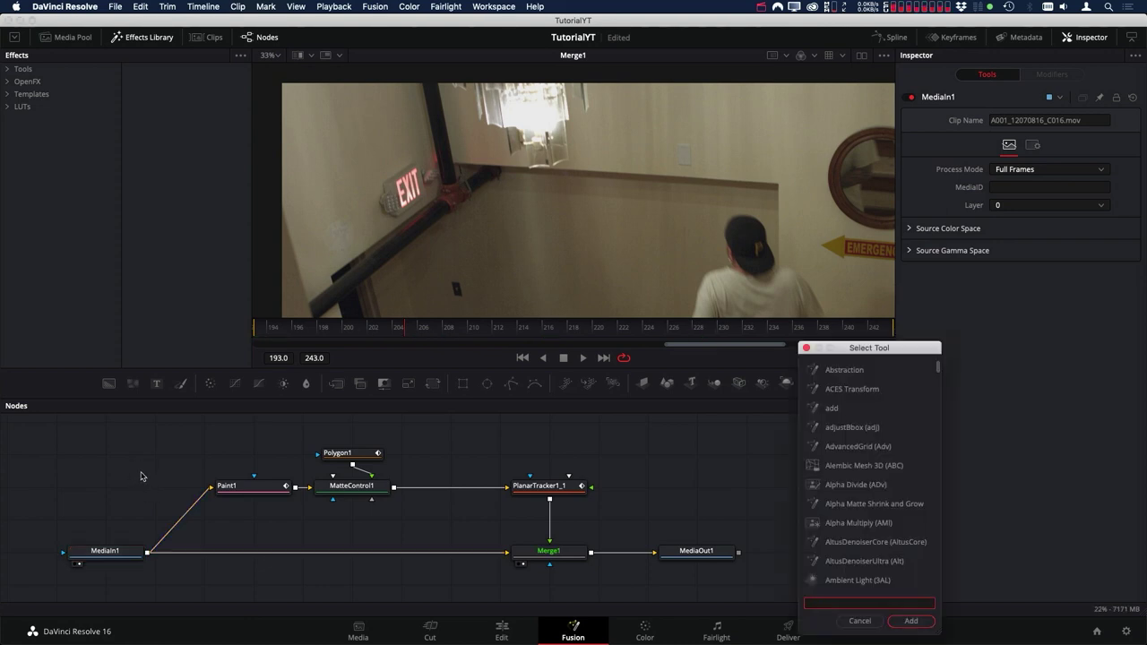
type("tim")
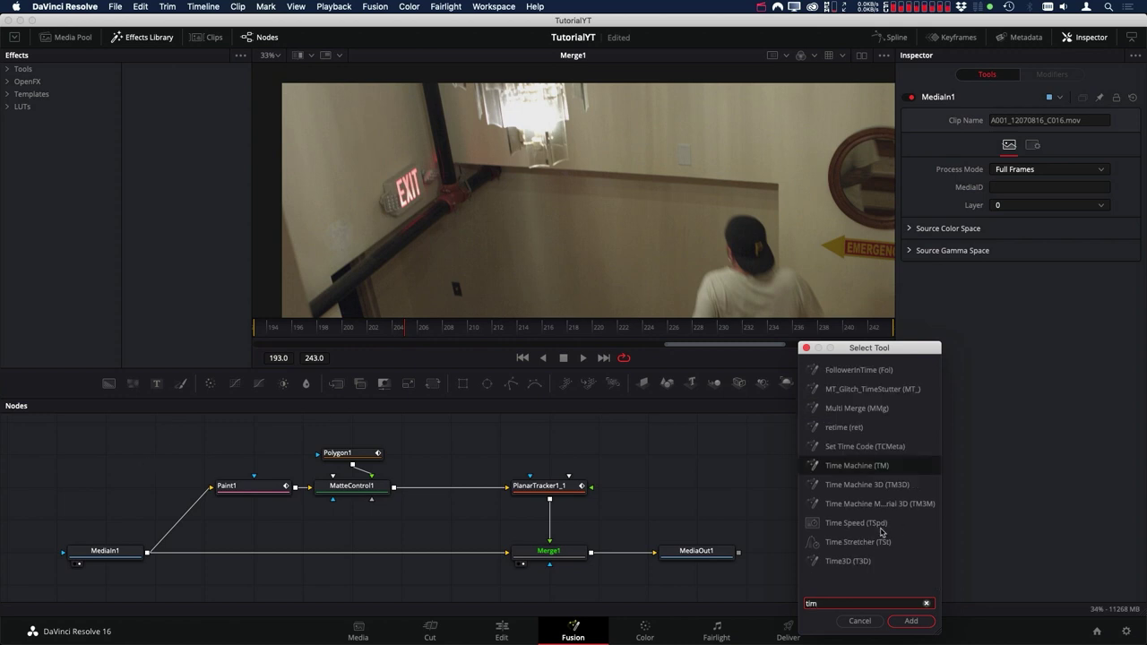
left_click(875, 543)
left_click(911, 620)
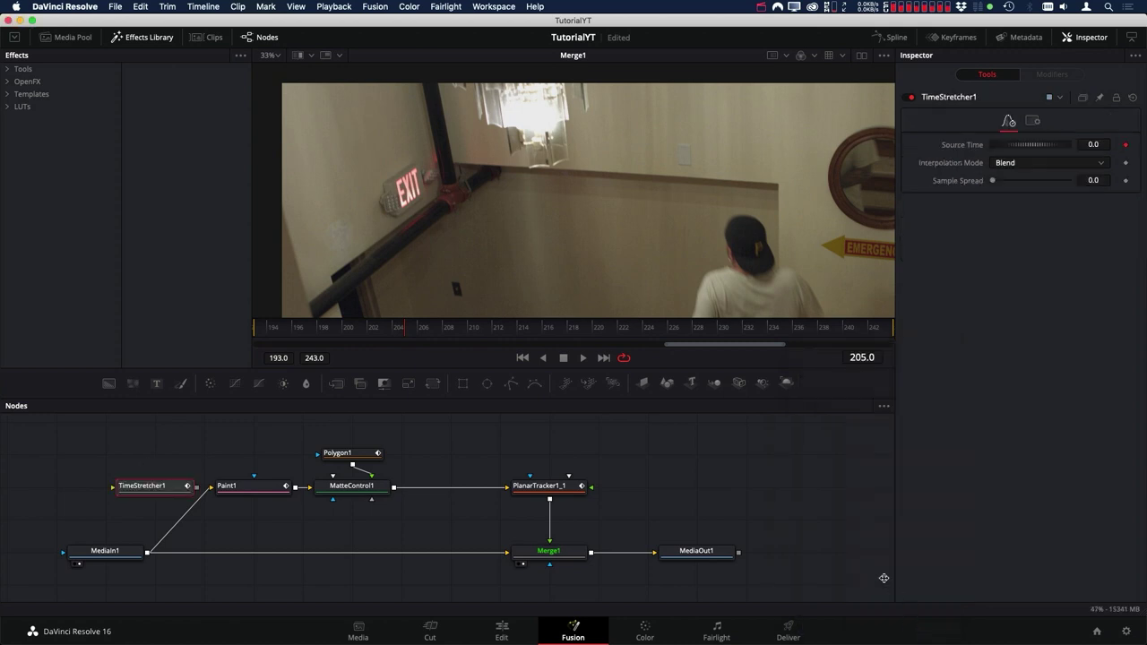
left_click(159, 486)
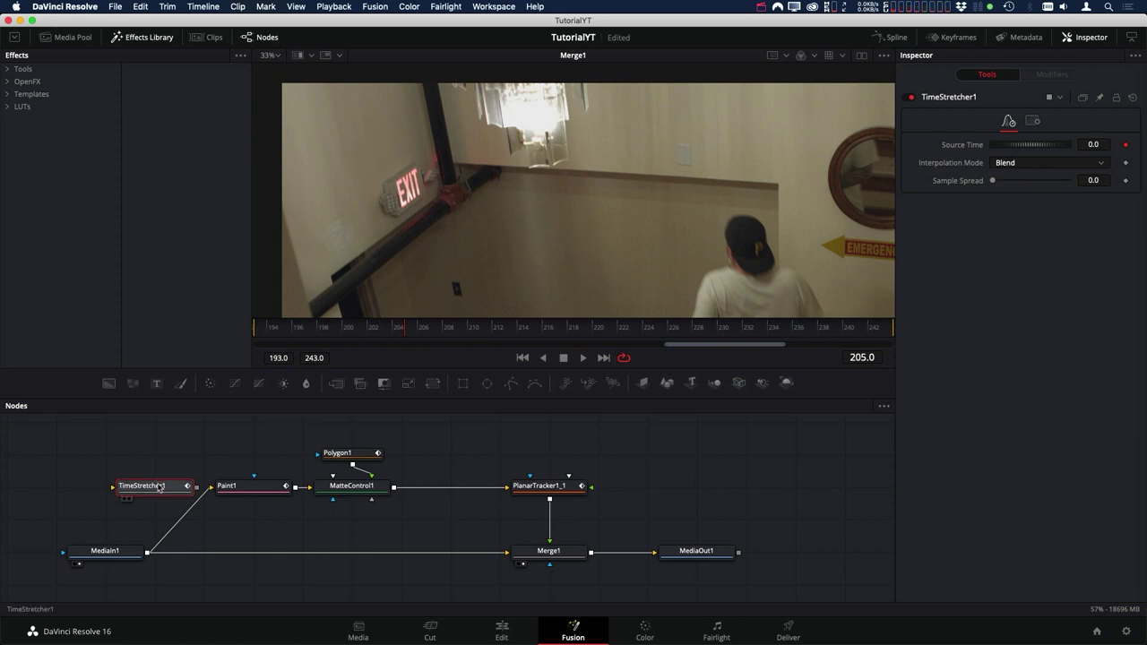
Insert TimeStretcher1 between MediaIn1 and Paint1 and set its Source Time to 205.
mouse_move(159, 487)
left_mouse_down()
mouse_move(178, 526)
mouse_move(162, 487)
left_mouse_up()
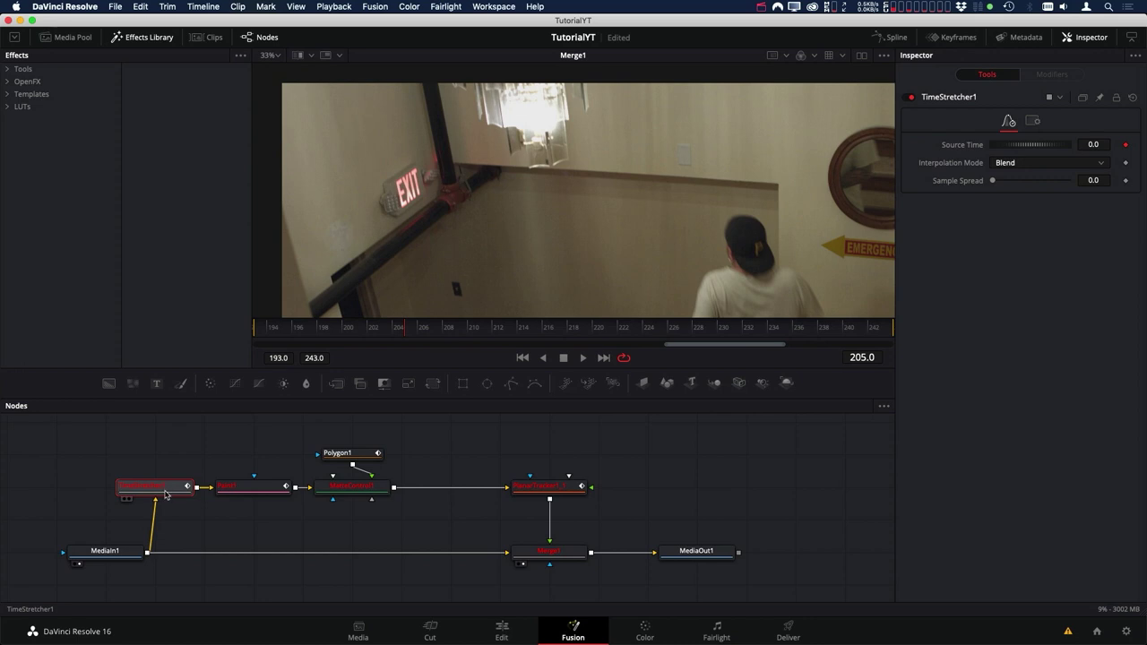
left_click(1107, 143)
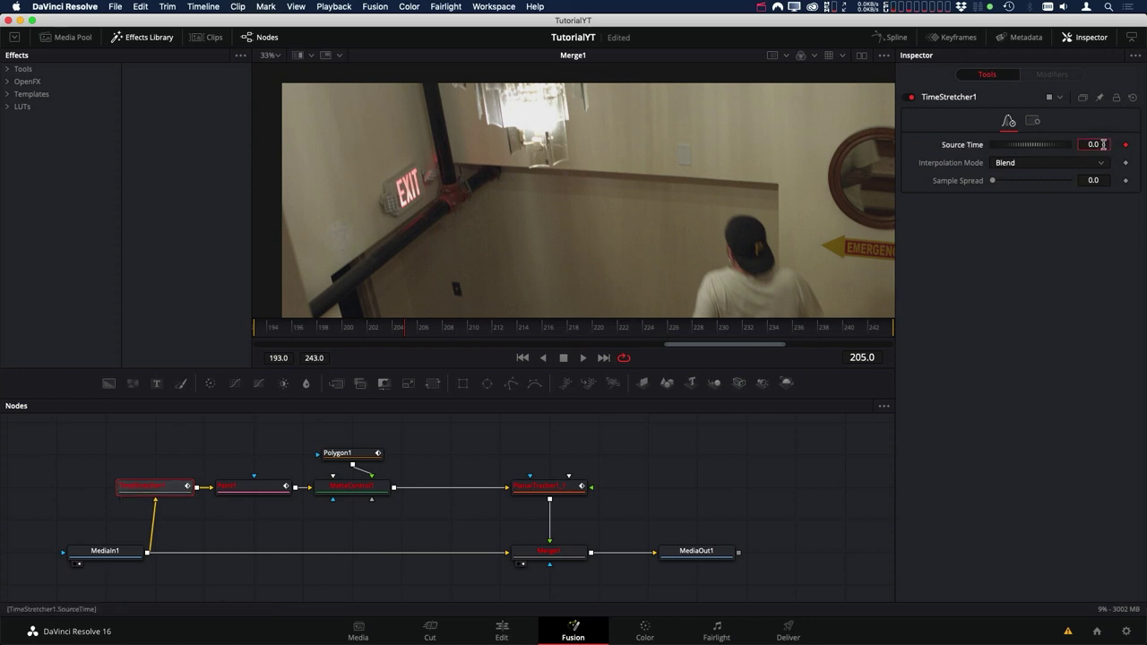
key("BackSpace")
key("BackSpace")
key("BackSpace")
type("405")
key("Tab")
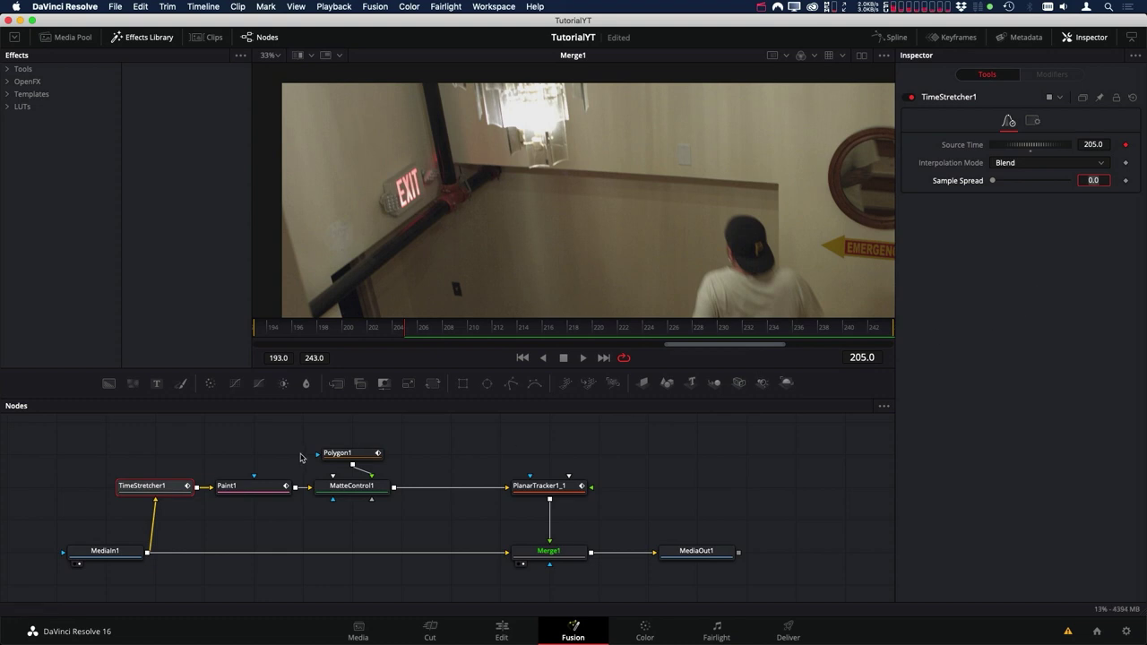
Check the sign removal at frames 219 and 226, and return to frame 205.
left_click_drag(495, 450, 452, 441)
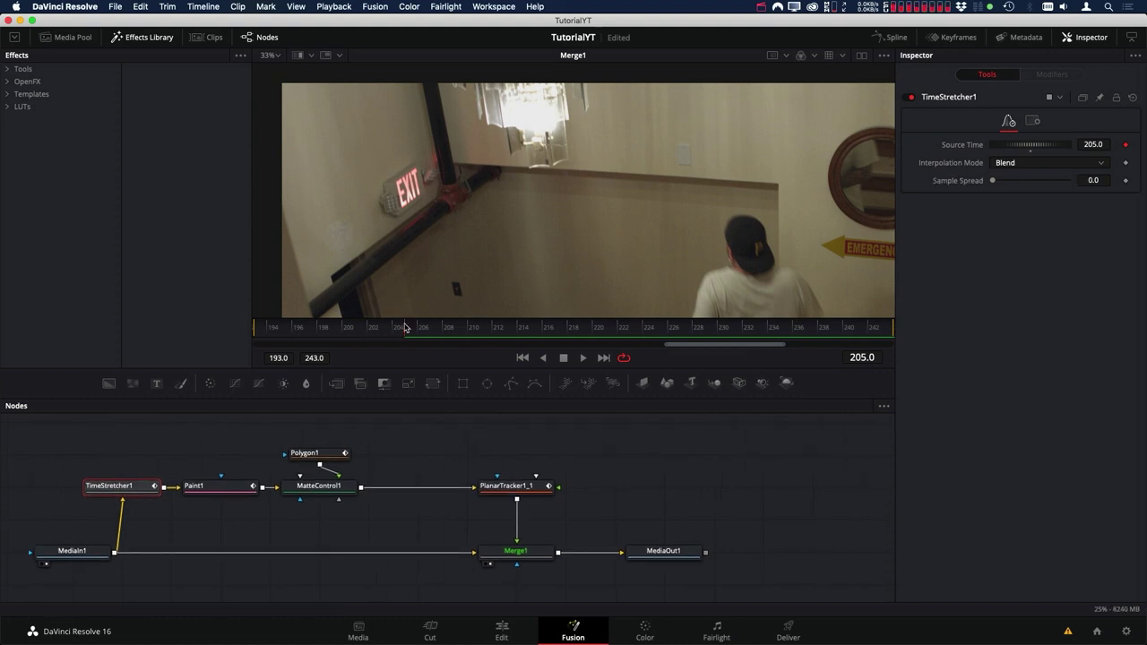
left_click_drag(416, 331, 588, 327)
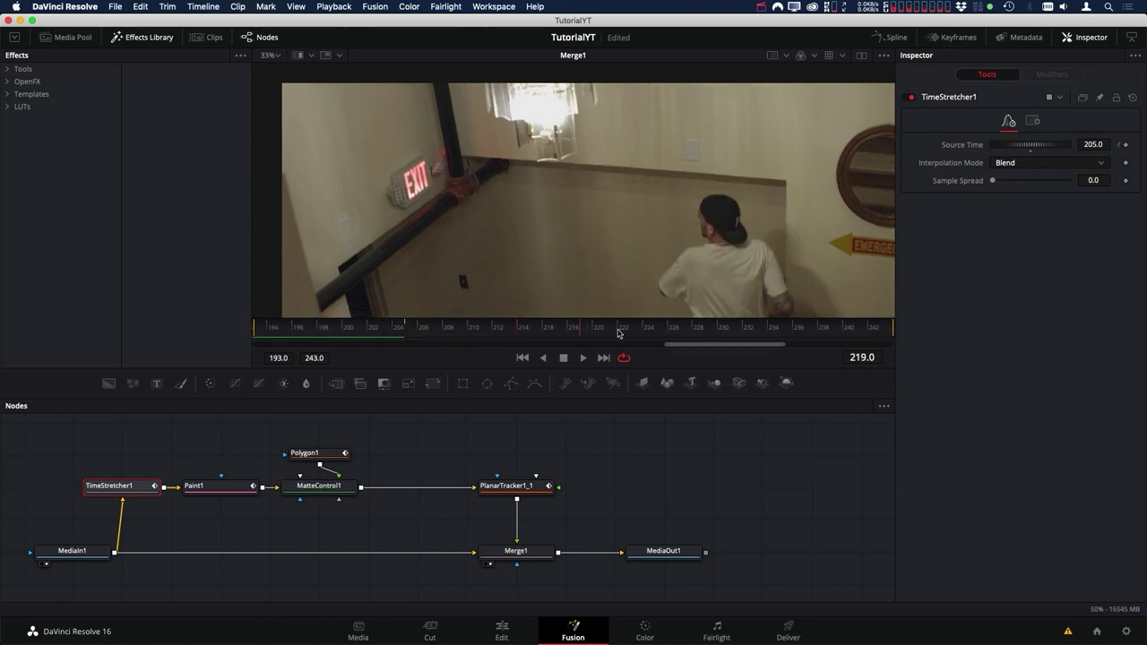
left_click(668, 330)
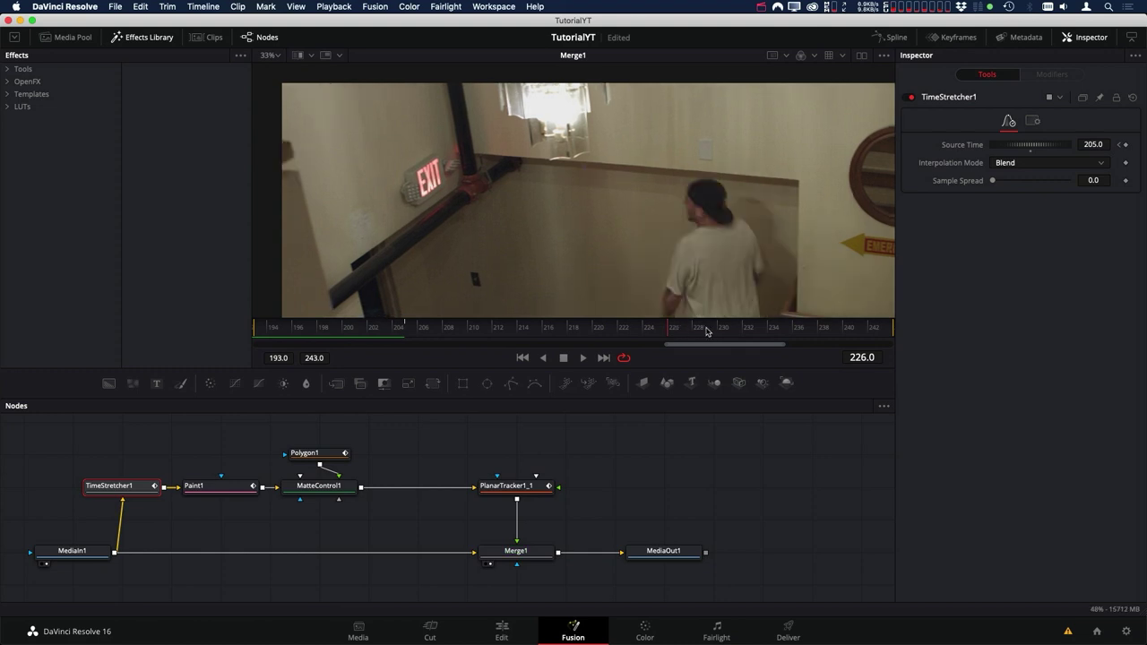
left_click_drag(706, 332, 399, 328)
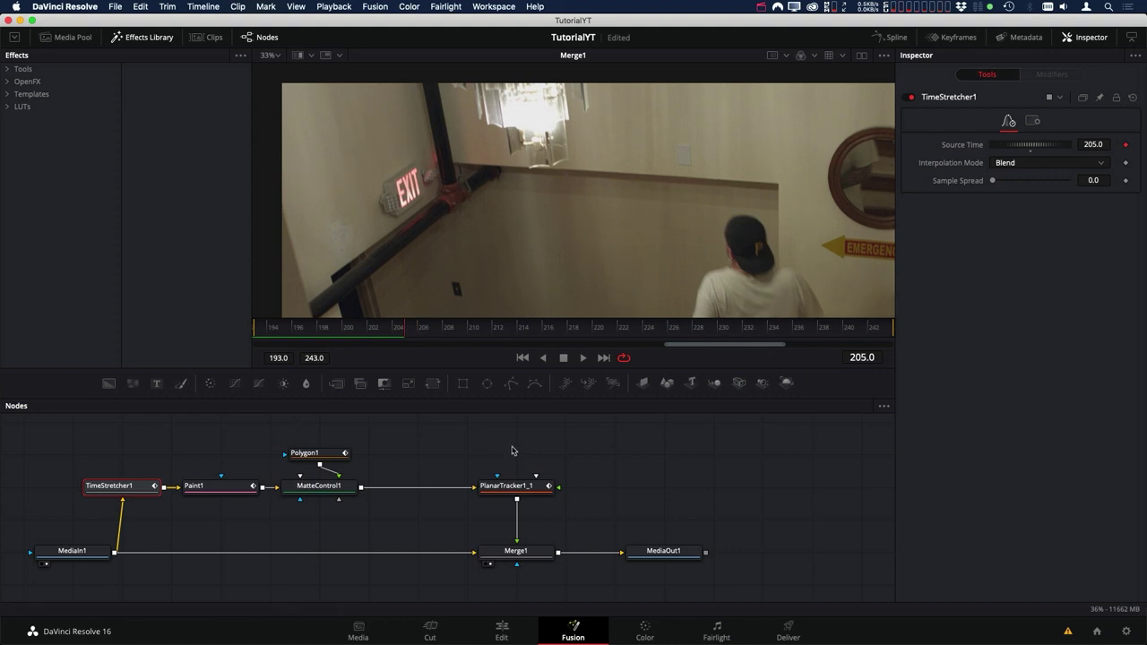
Show the viewer's Gain / Gamma controls on the enlarged patched wall and lower the display gamma slightly.
scroll(554, 454, "down", 1)
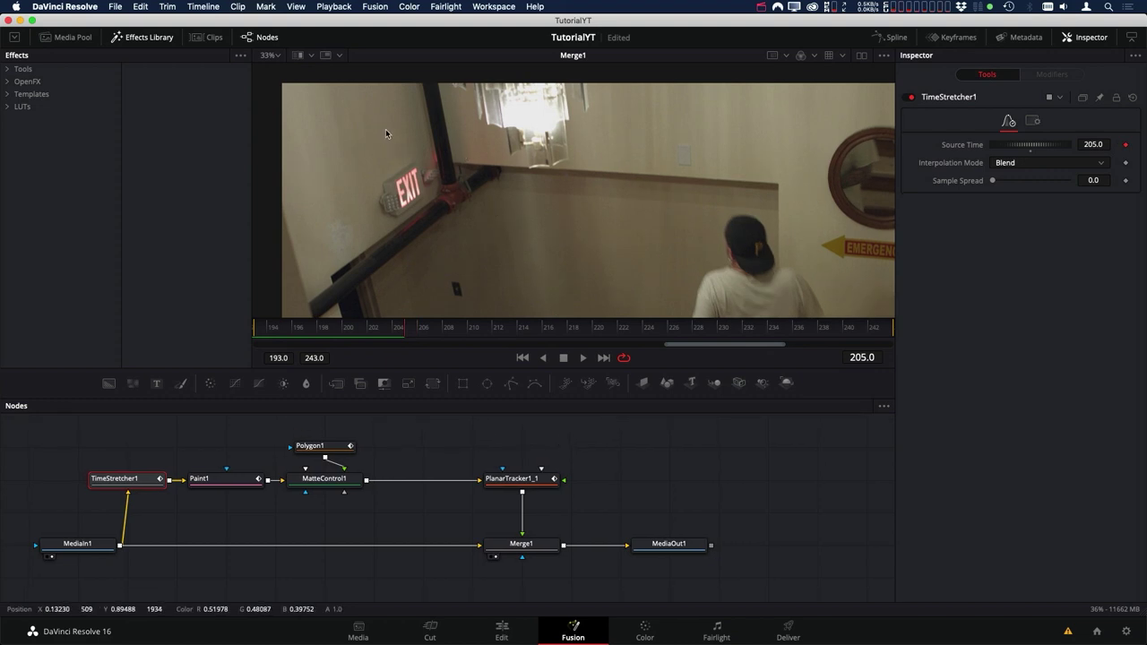
scroll(385, 129, "left", 5)
scroll(419, 160, "up", 10)
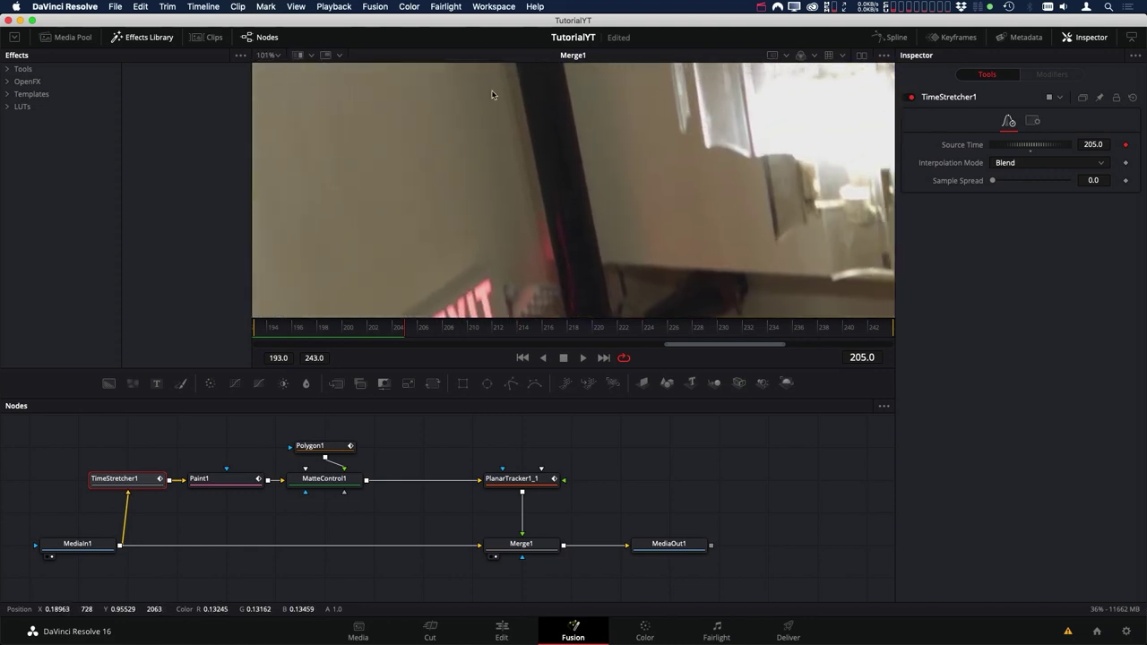
scroll(627, 98, "left", 3)
left_click(883, 55)
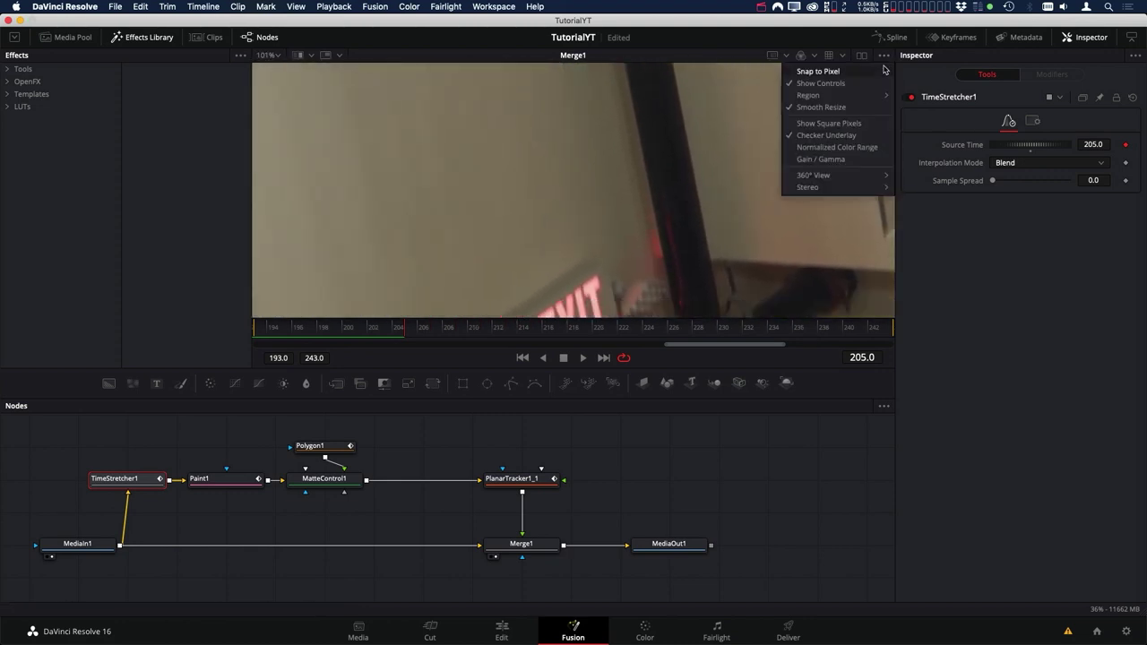
left_click(852, 162)
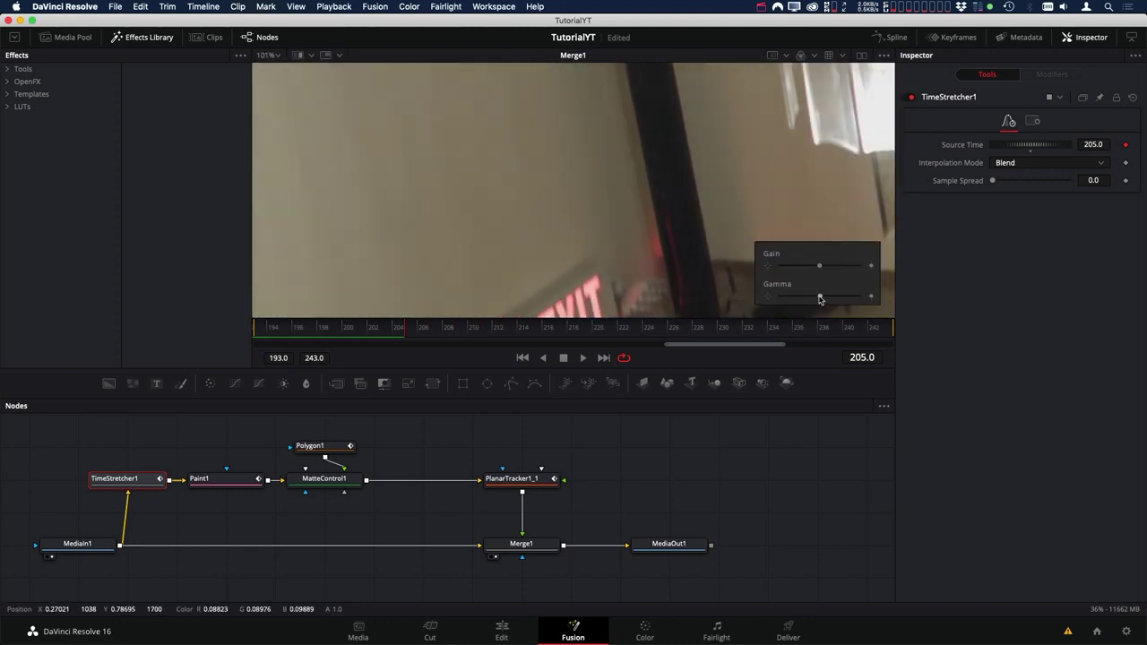
left_click_drag(820, 298, 815, 301)
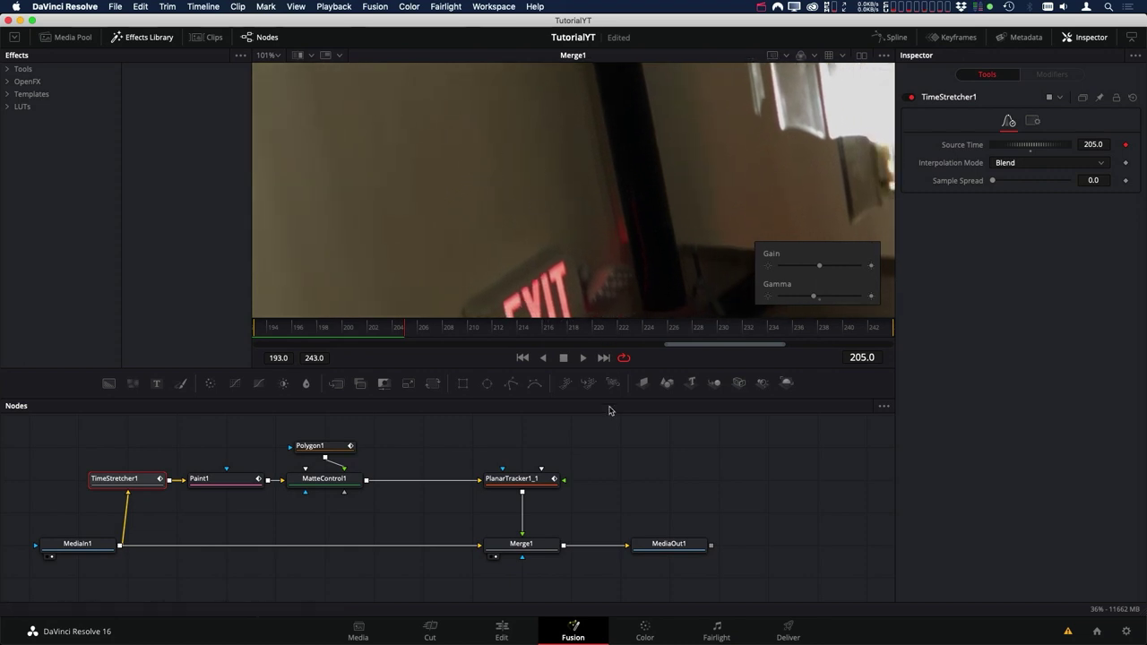
Add a Film Grain (FGr) node between PlanarTracker1_1 and Merge1, and turn off its Monochrome option.
left_click(528, 482)
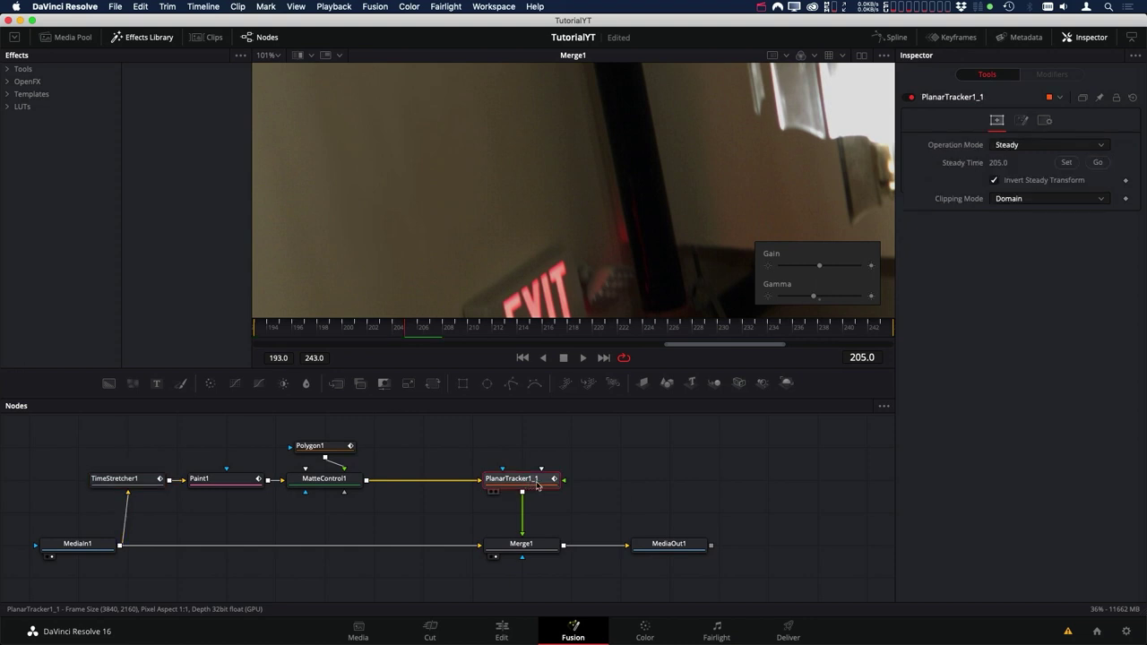
key("shift+space")
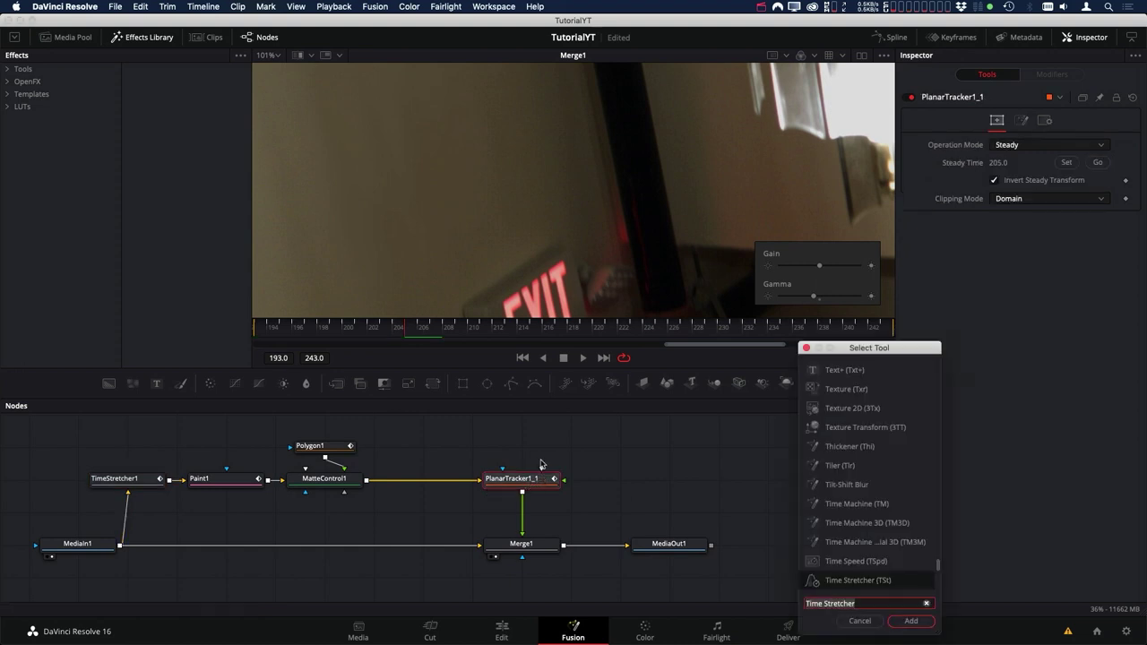
type("fil")
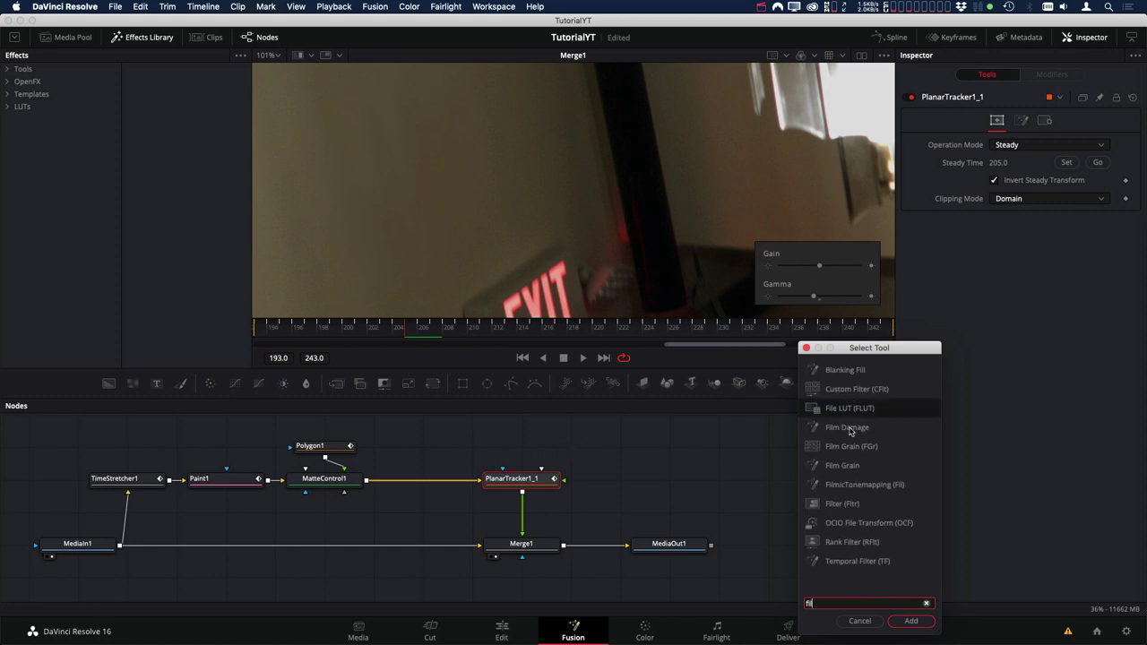
type("m Grain")
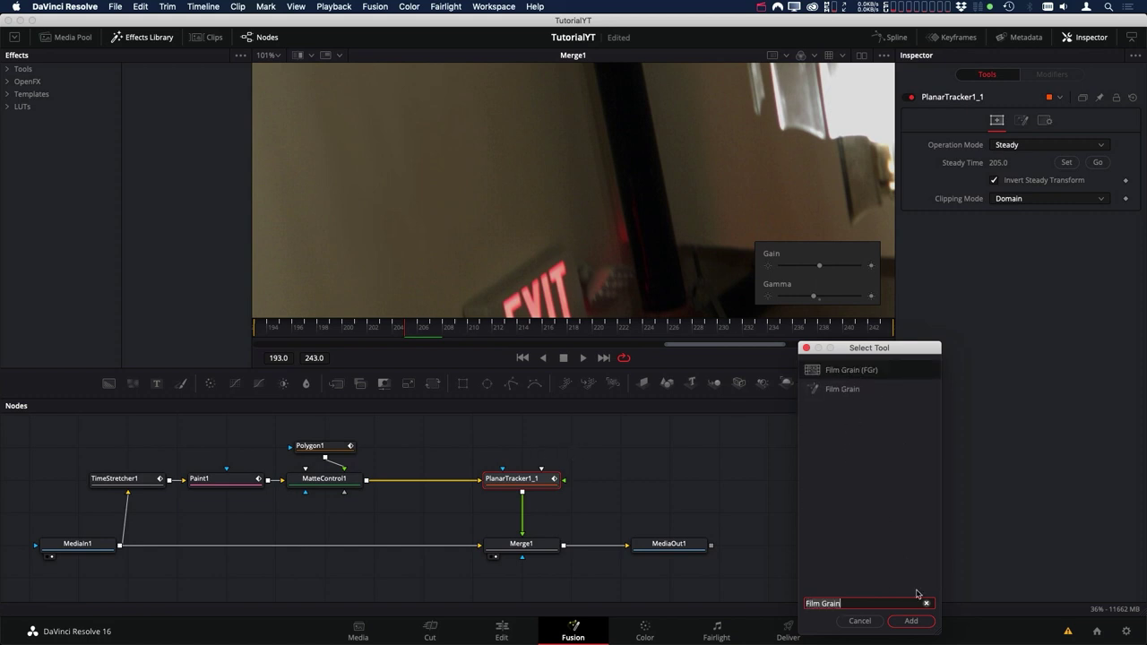
left_click(910, 620)
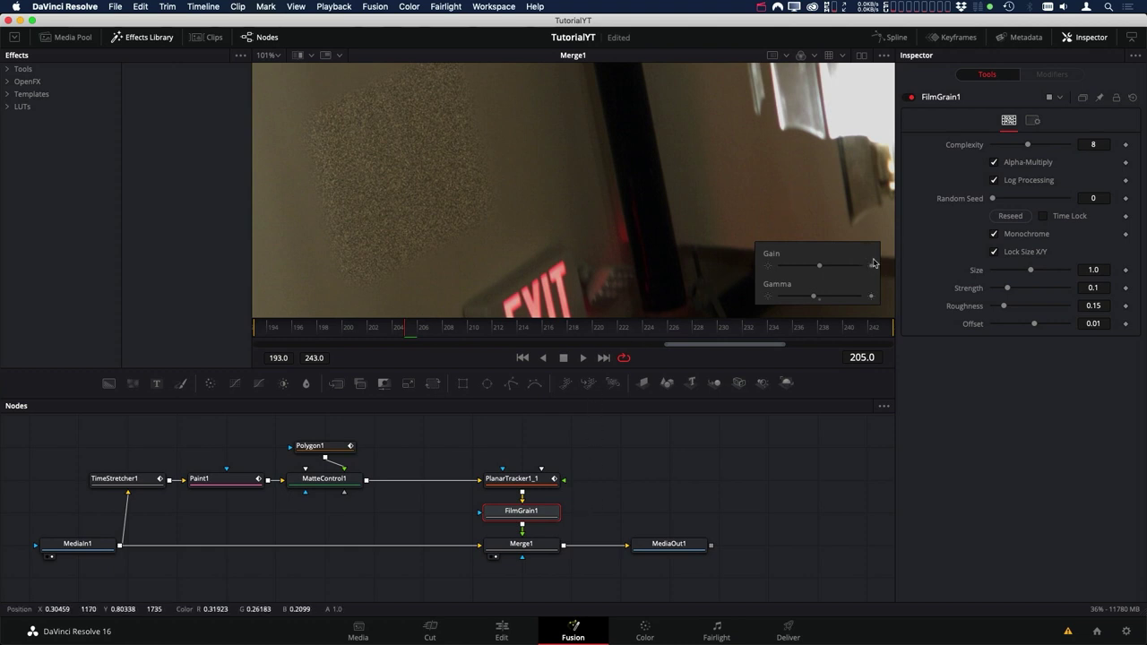
left_click(996, 233)
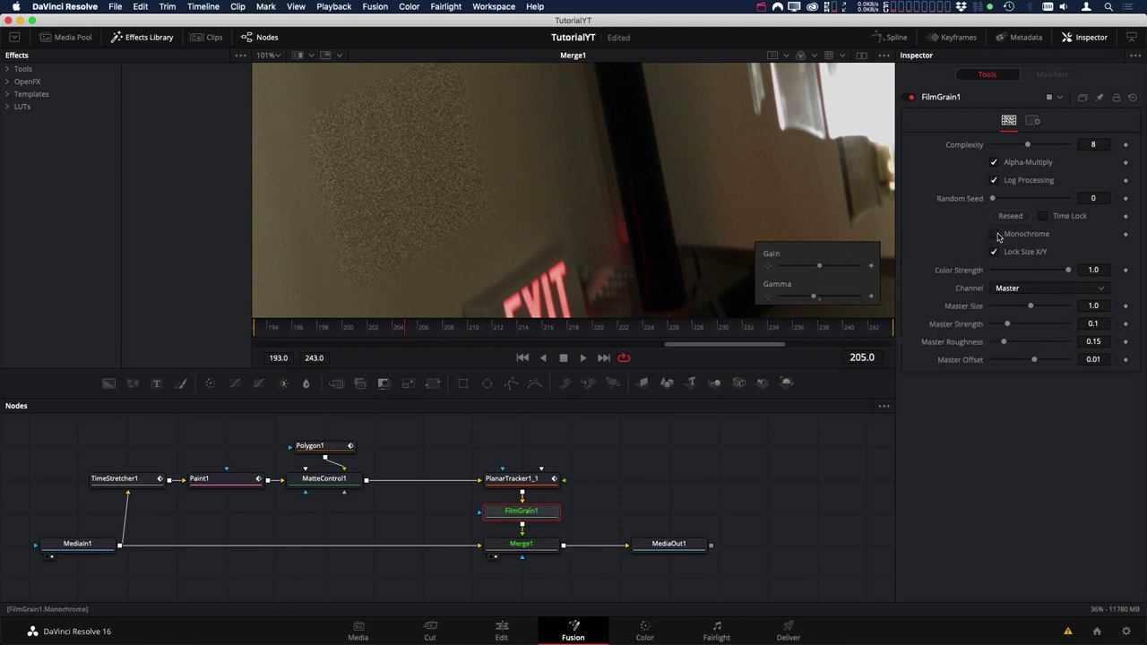
Examine the grain in the red and green channels along with their FilmGrain1 settings, returning to the Master channel and full-colour view.
left_click(1025, 288)
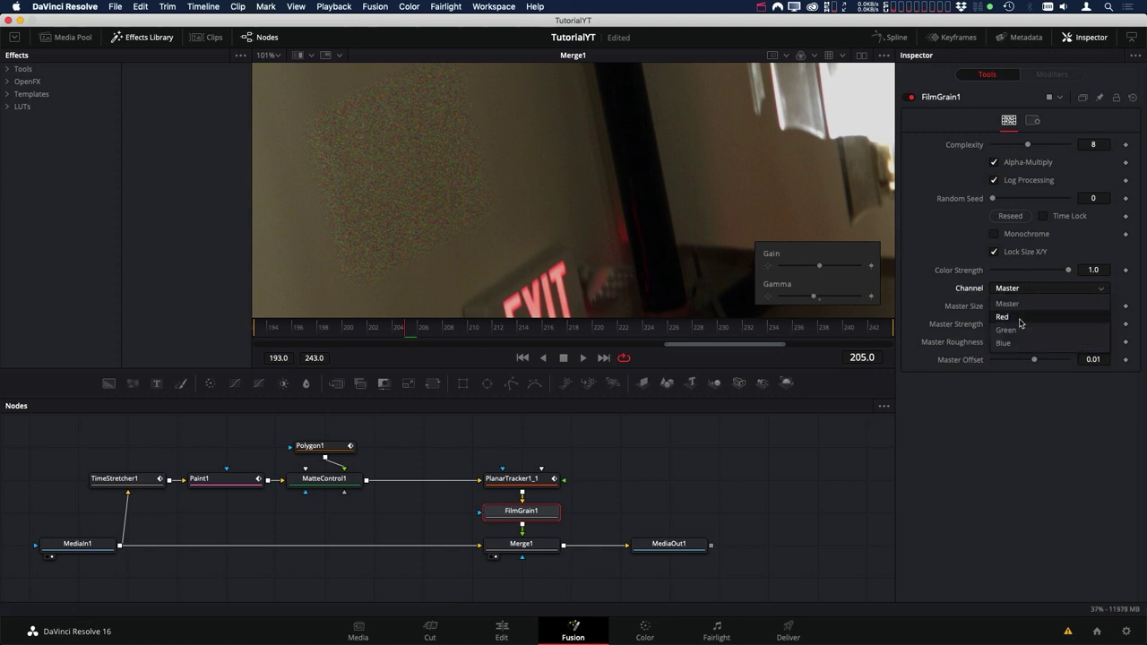
left_click(1019, 320)
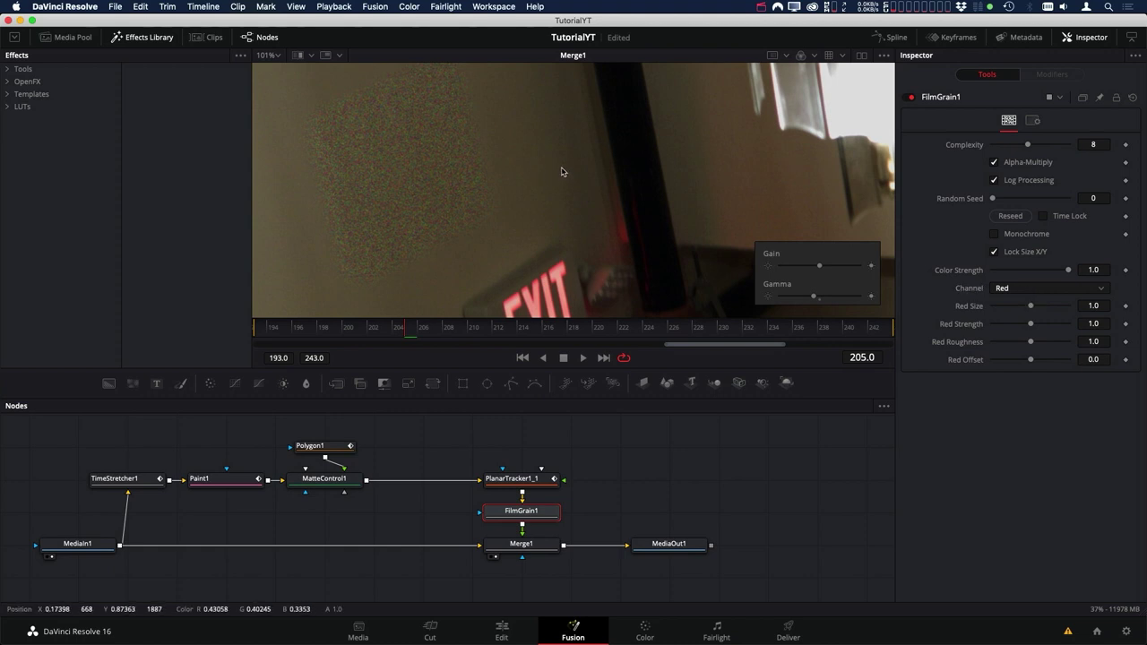
key("r")
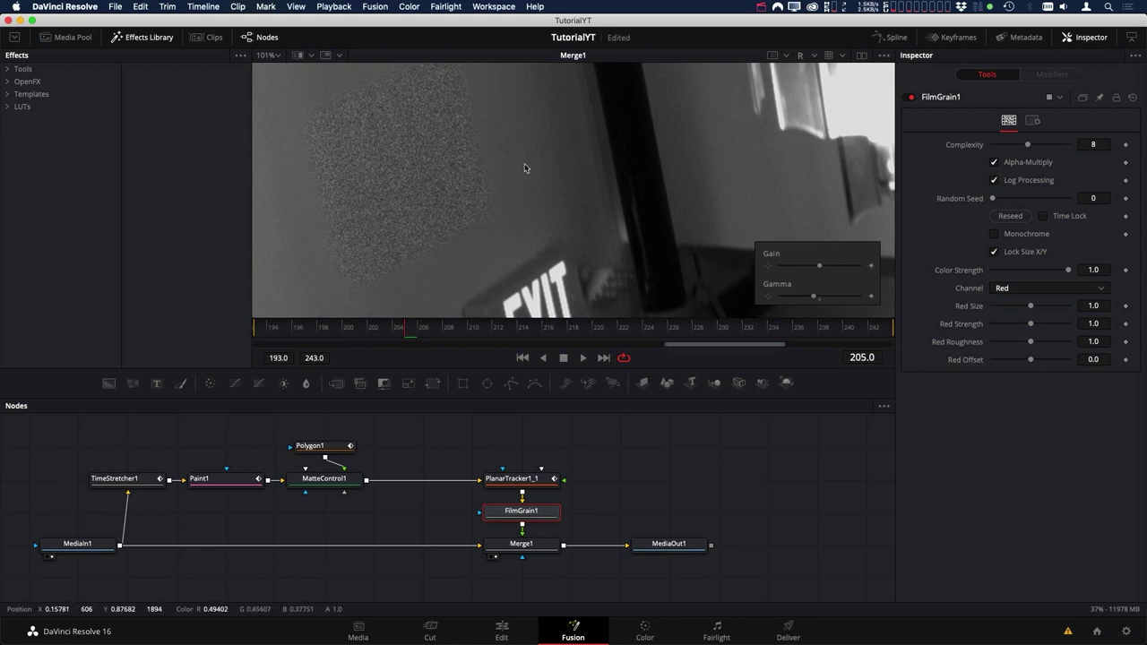
key("g")
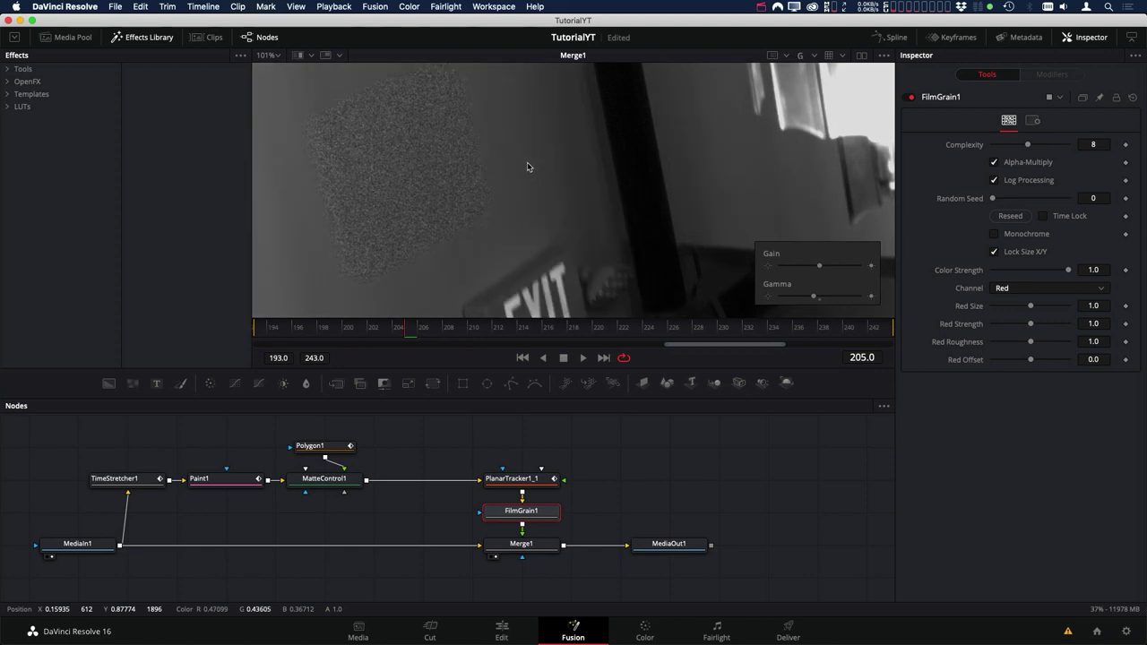
left_click(1031, 288)
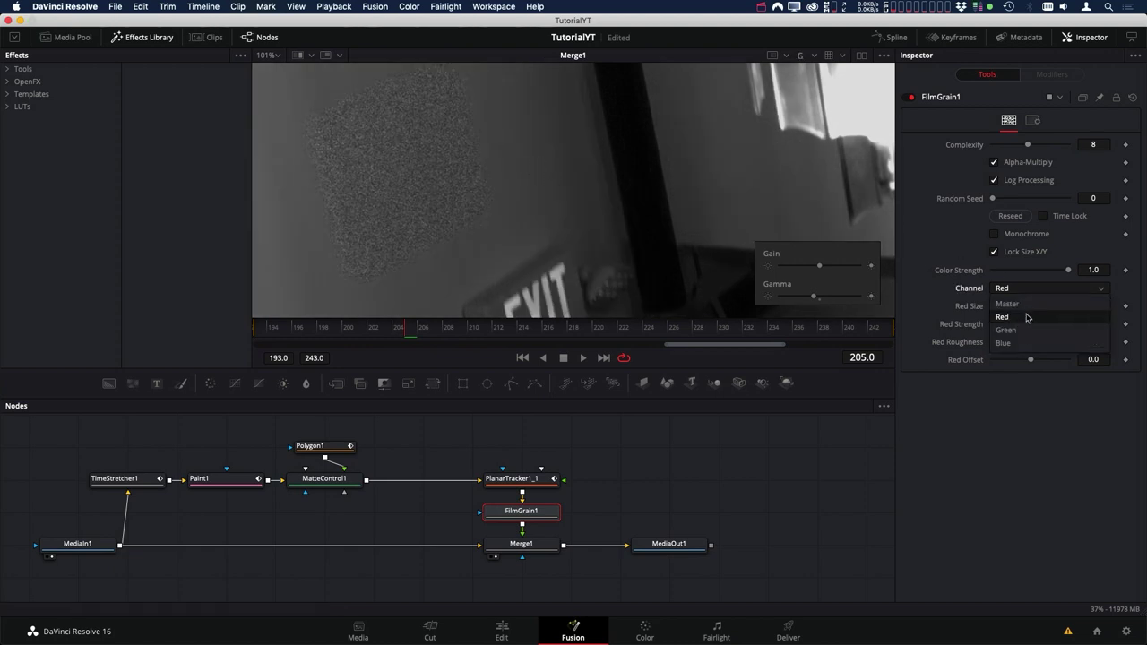
left_click(1022, 323)
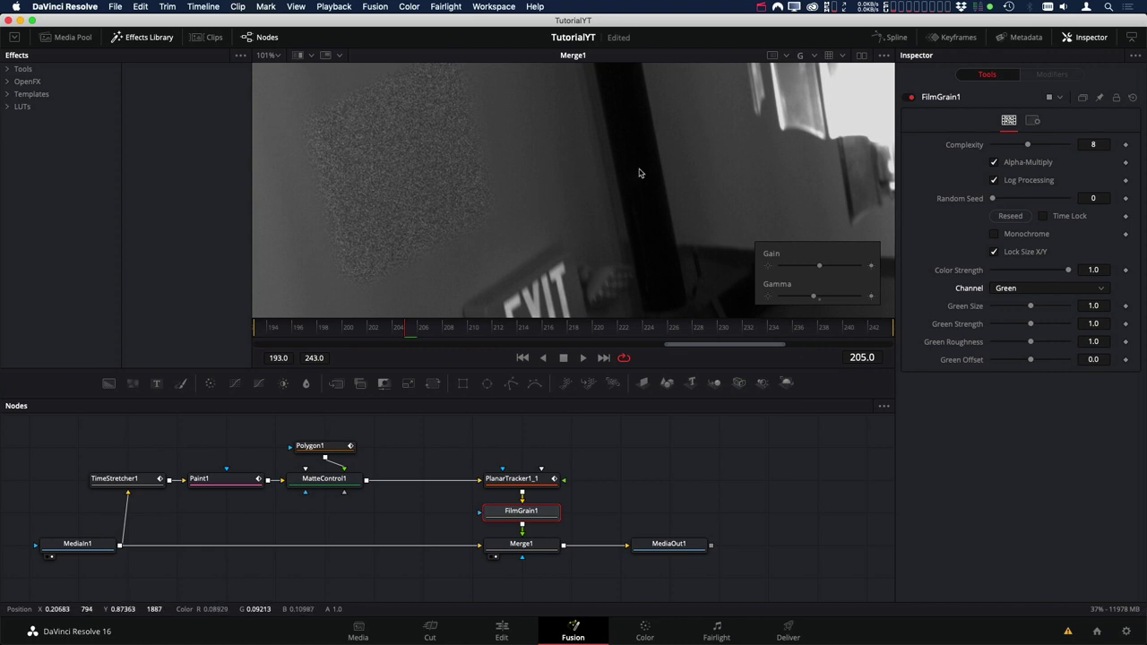
left_click(1042, 291)
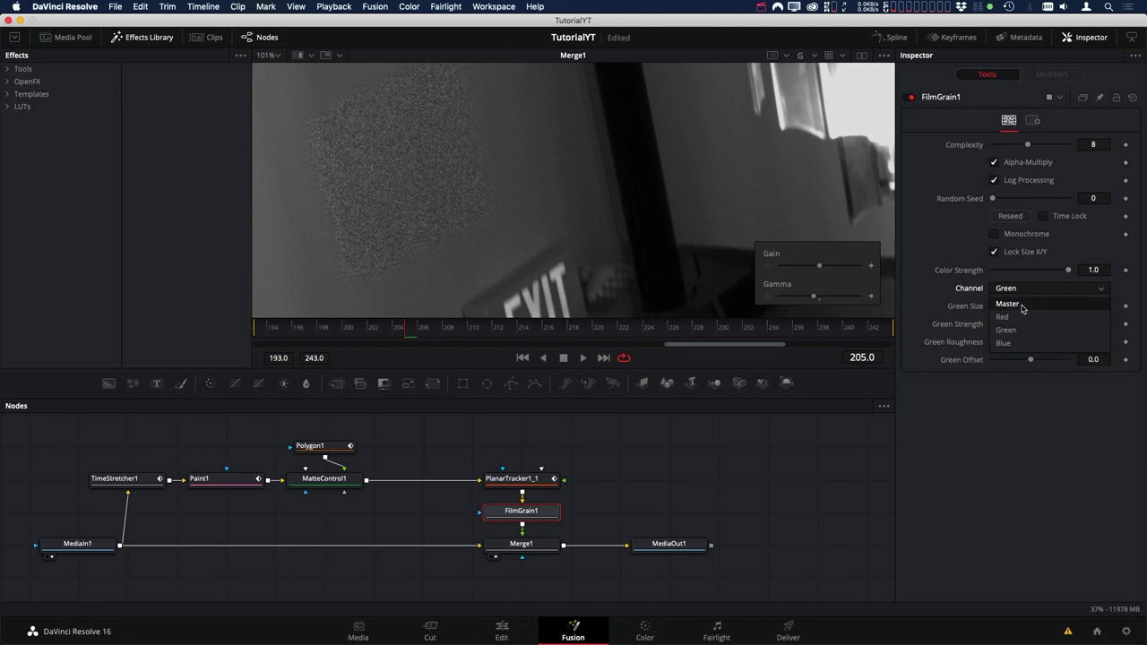
left_click(1024, 305)
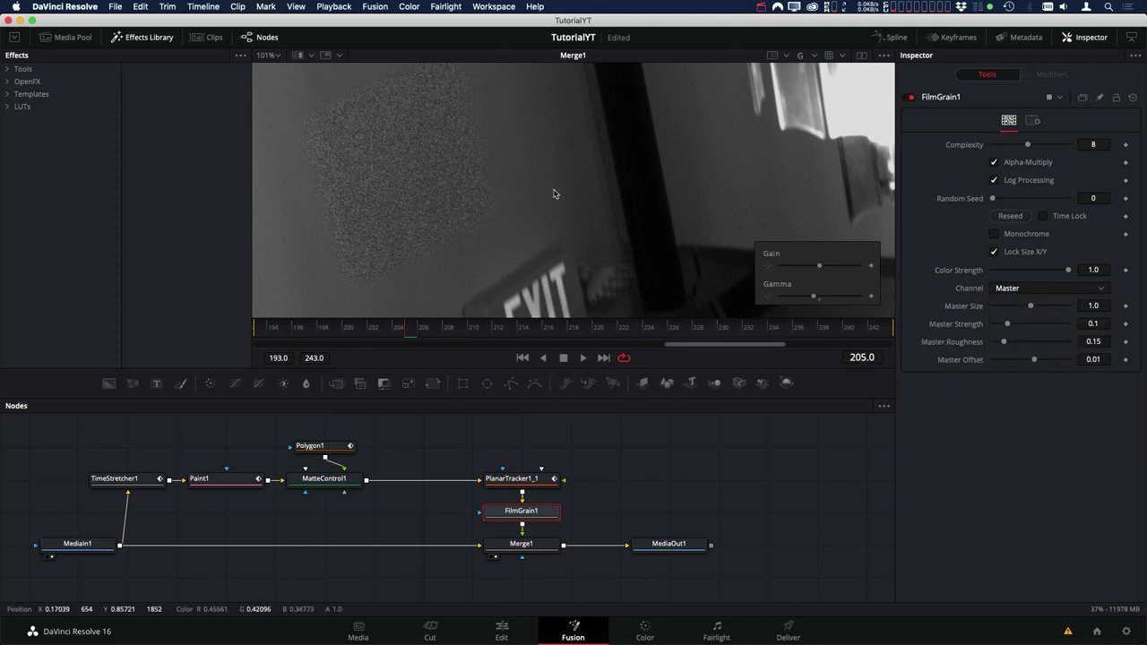
key("c")
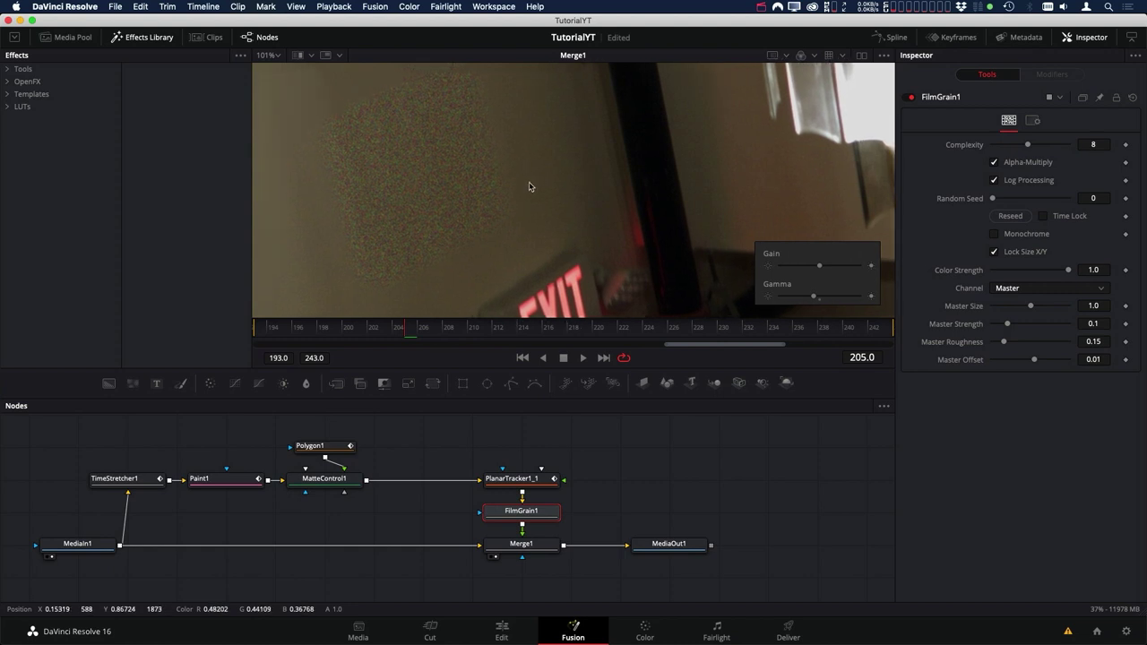
Set FilmGrain1's Color Strength to 0.465, Master Size to 0.78, Master Strength to 0.0197 and Master Roughness to 0.299.
scroll(529, 186, "up", 2)
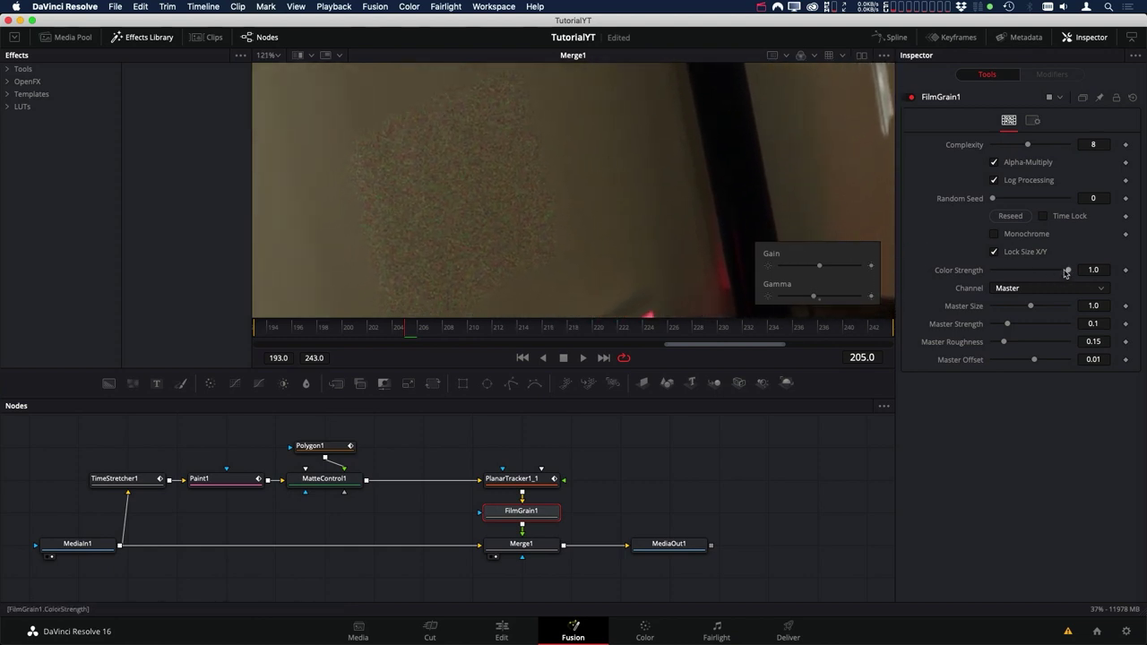
left_click_drag(1066, 273, 1033, 276)
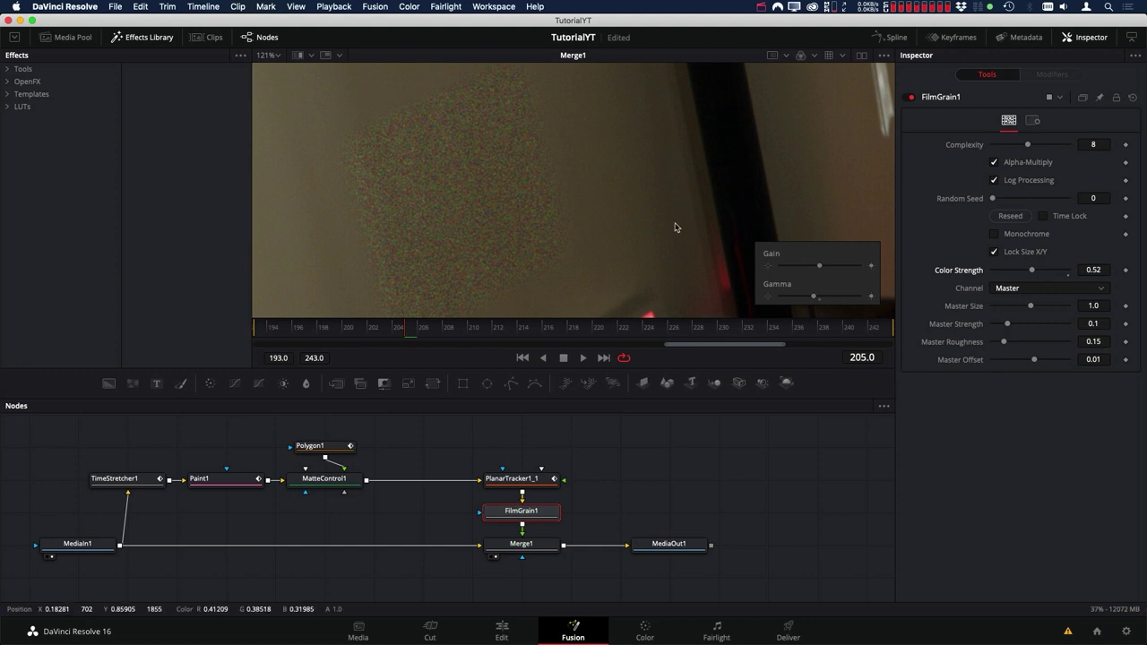
left_click_drag(1033, 271, 1028, 272)
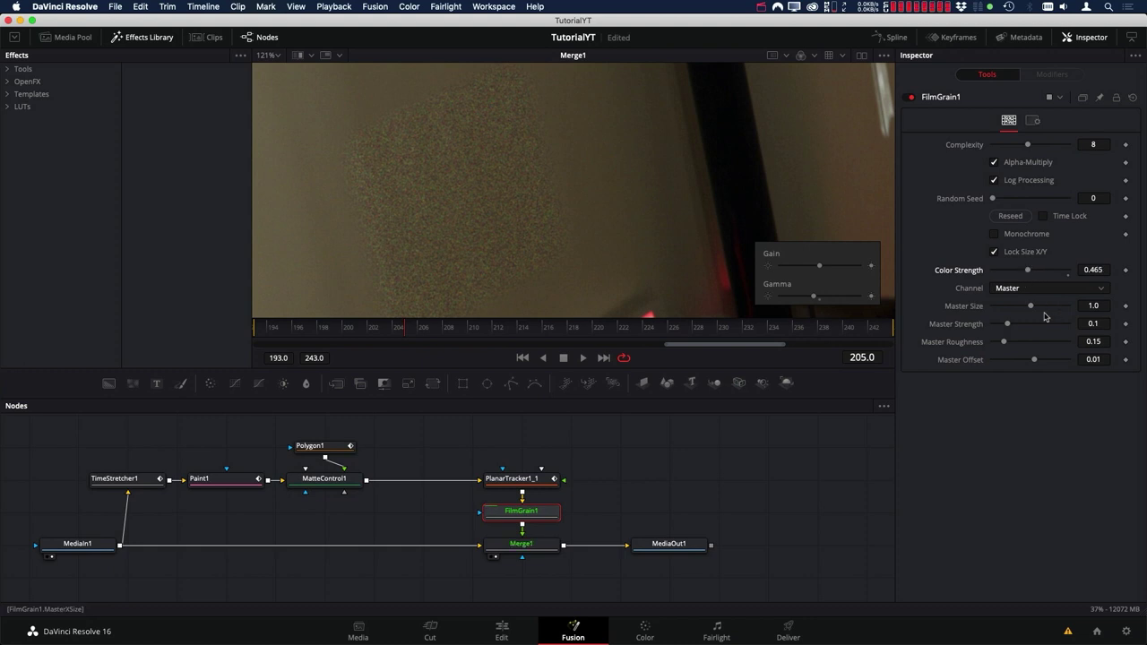
left_click_drag(1031, 307, 1023, 309)
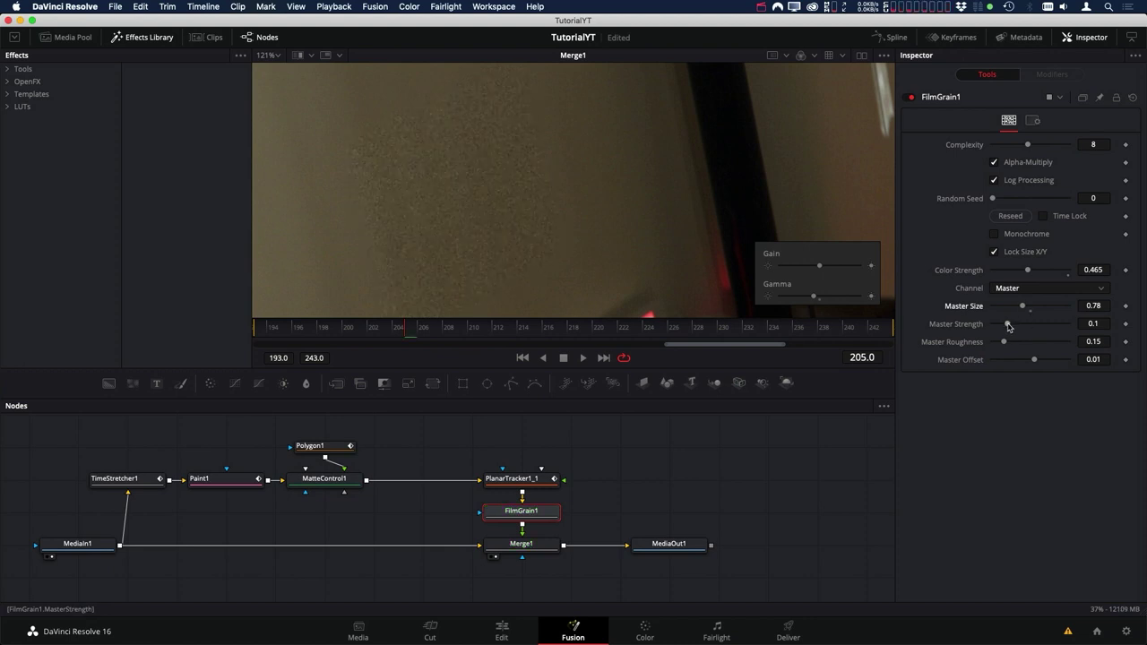
left_click_drag(1008, 326, 998, 328)
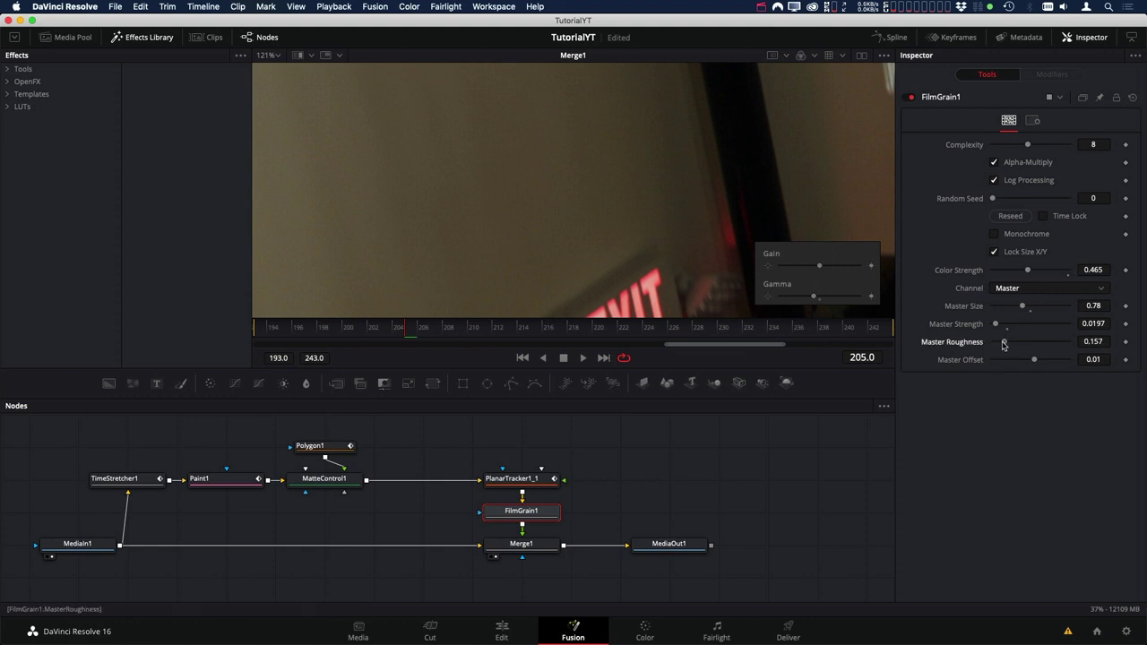
left_click_drag(1004, 342, 1014, 344)
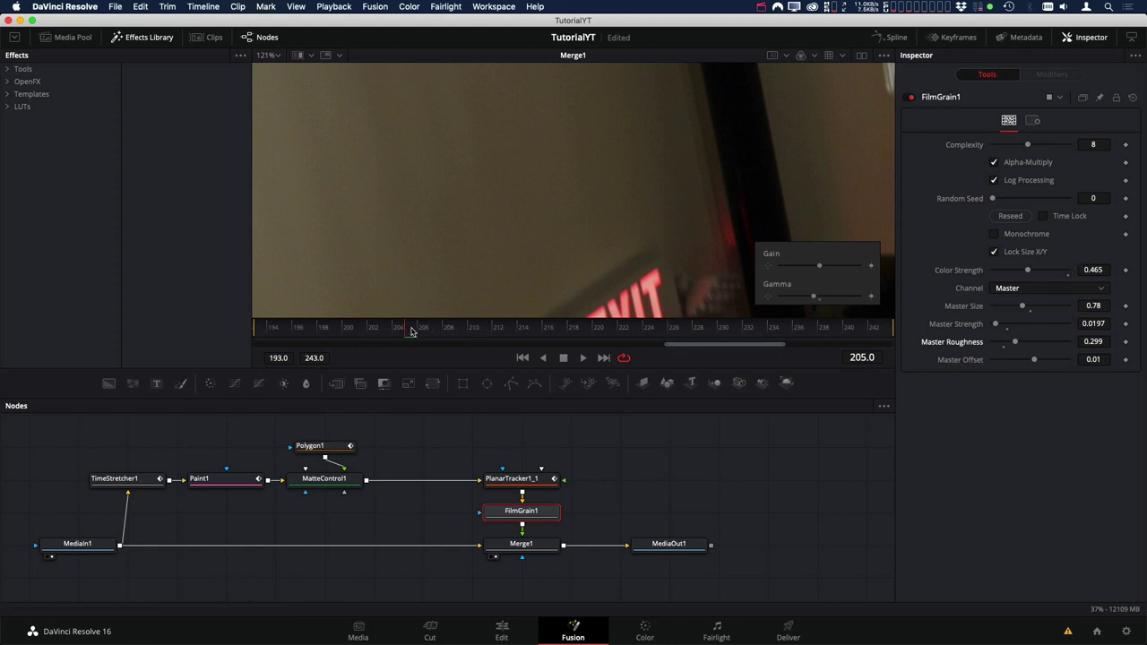
Compare the added grain with the surrounding wall at frames 207 and 208.
left_click(418, 332)
left_click(433, 332)
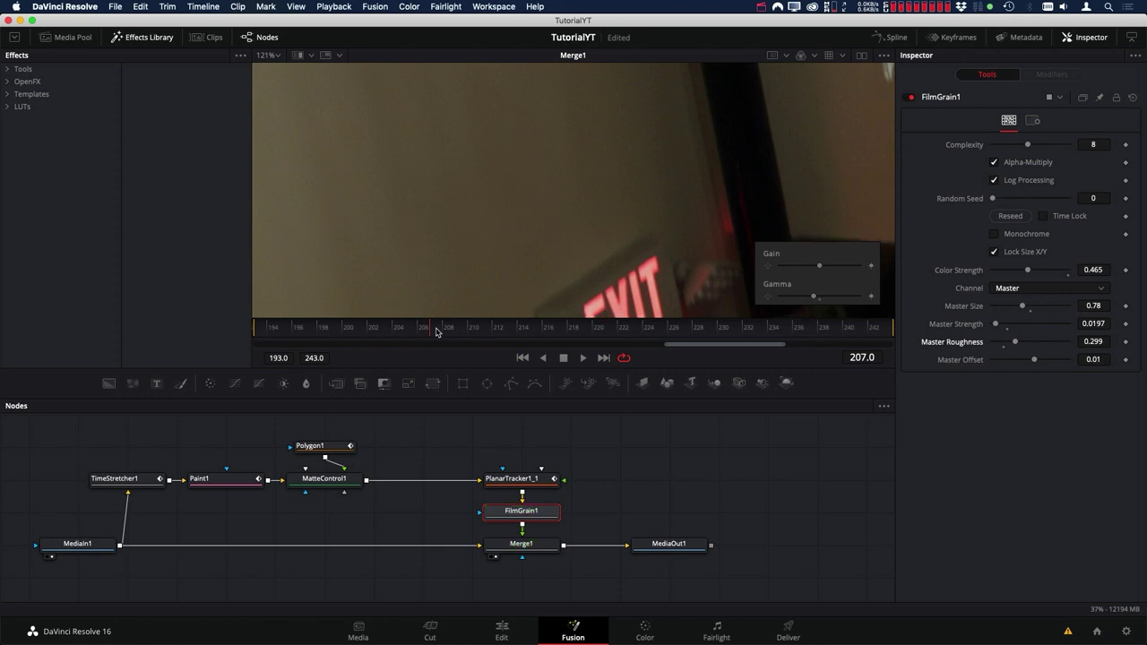
left_click(447, 333)
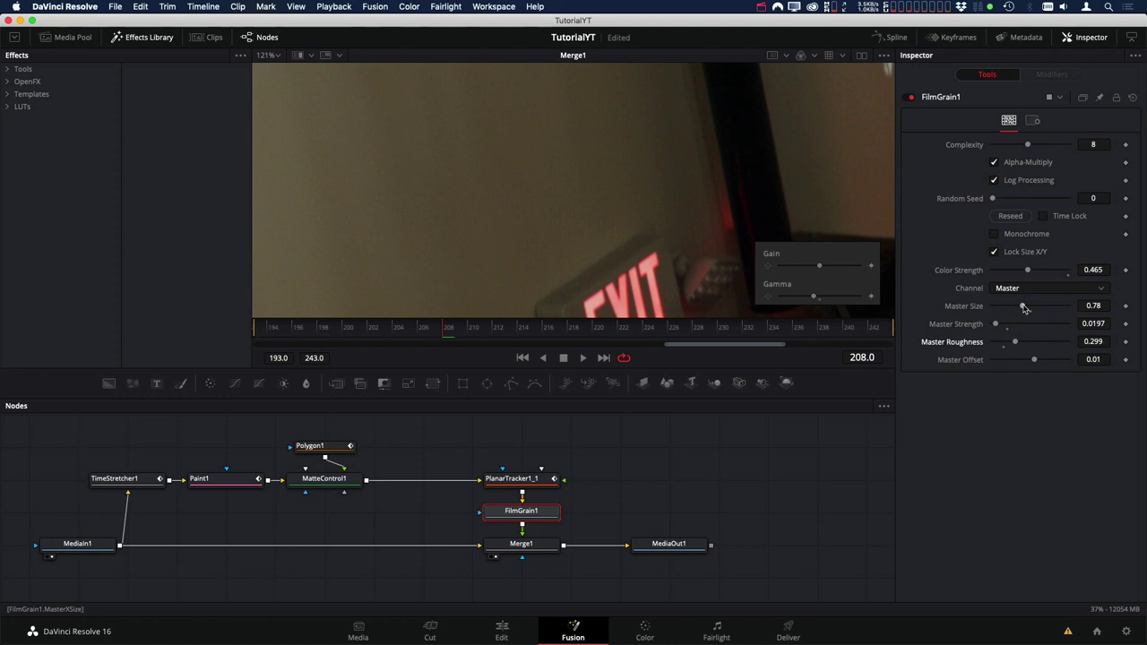
Set FilmGrain1's Master Size to 0.77 and check the patched wall's grain.
left_click_drag(1024, 308, 1021, 308)
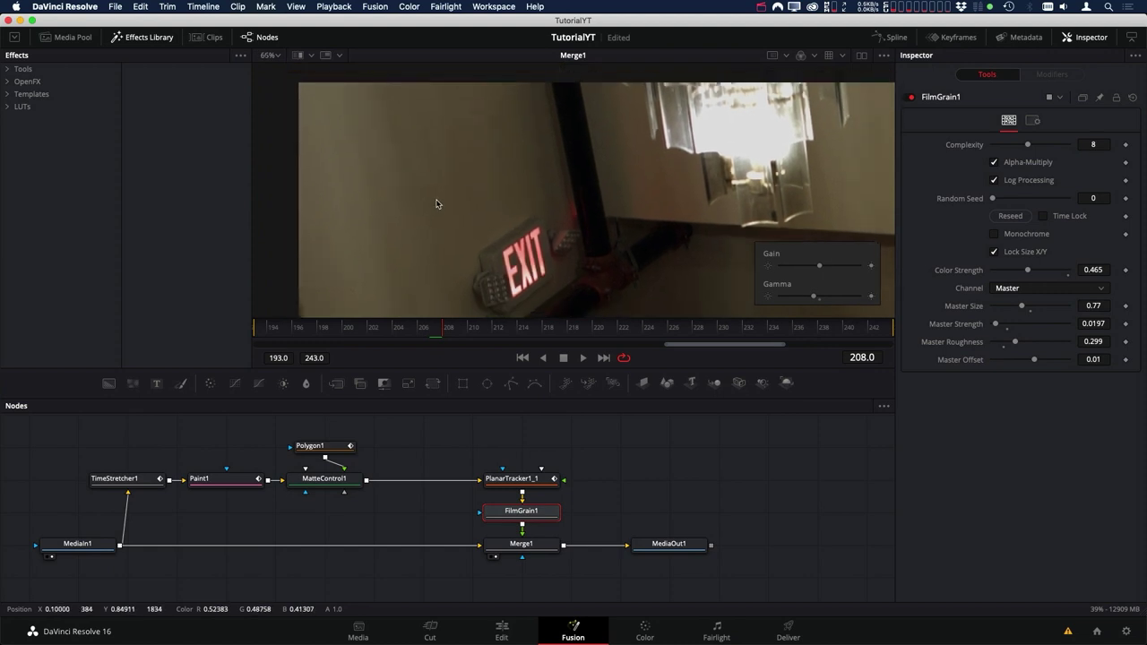
scroll(436, 204, "up", 2)
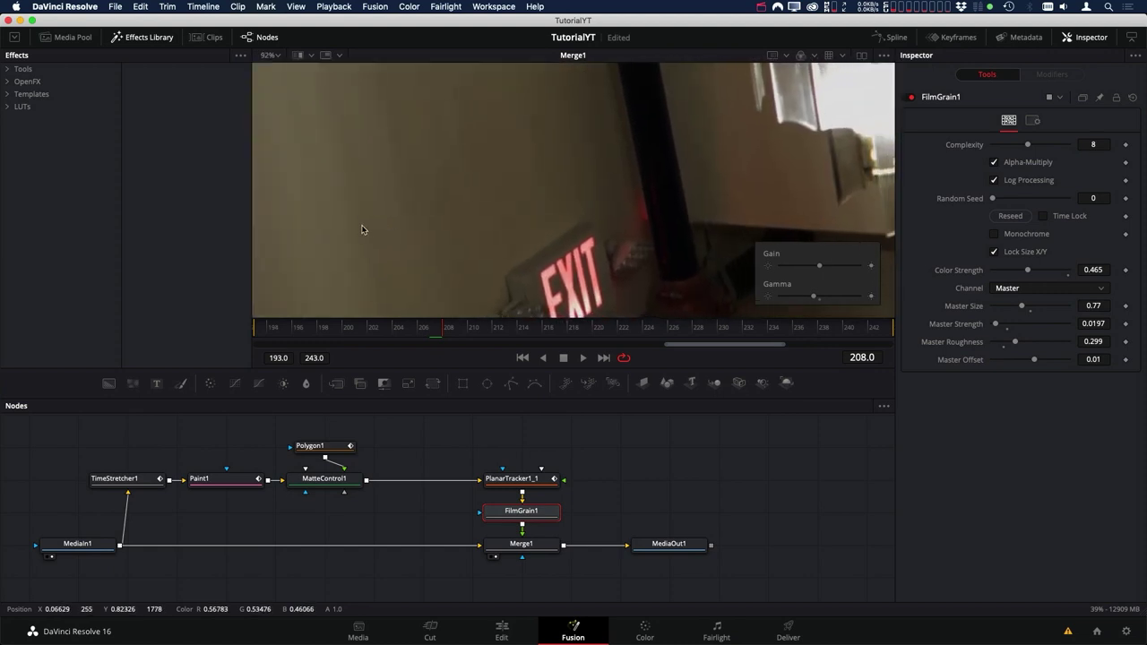
scroll(340, 224, "down", 2)
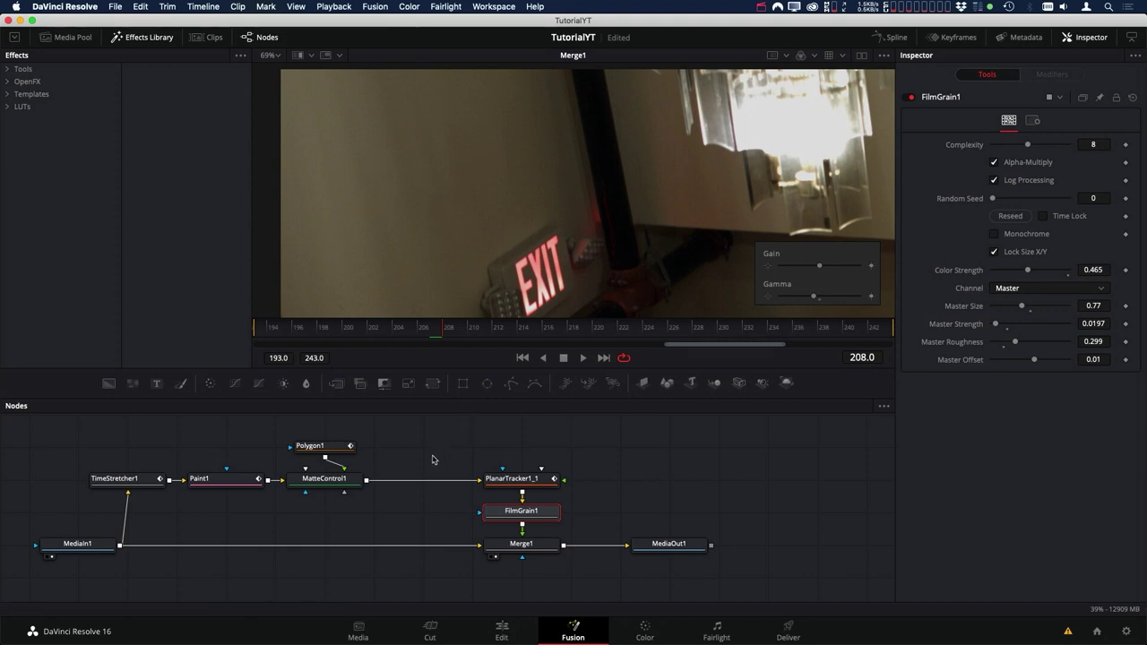
Insert a Blur node between MatteControl1 and PlanarTracker1_1 and set its Blur Size to 3.1.
left_click(337, 486)
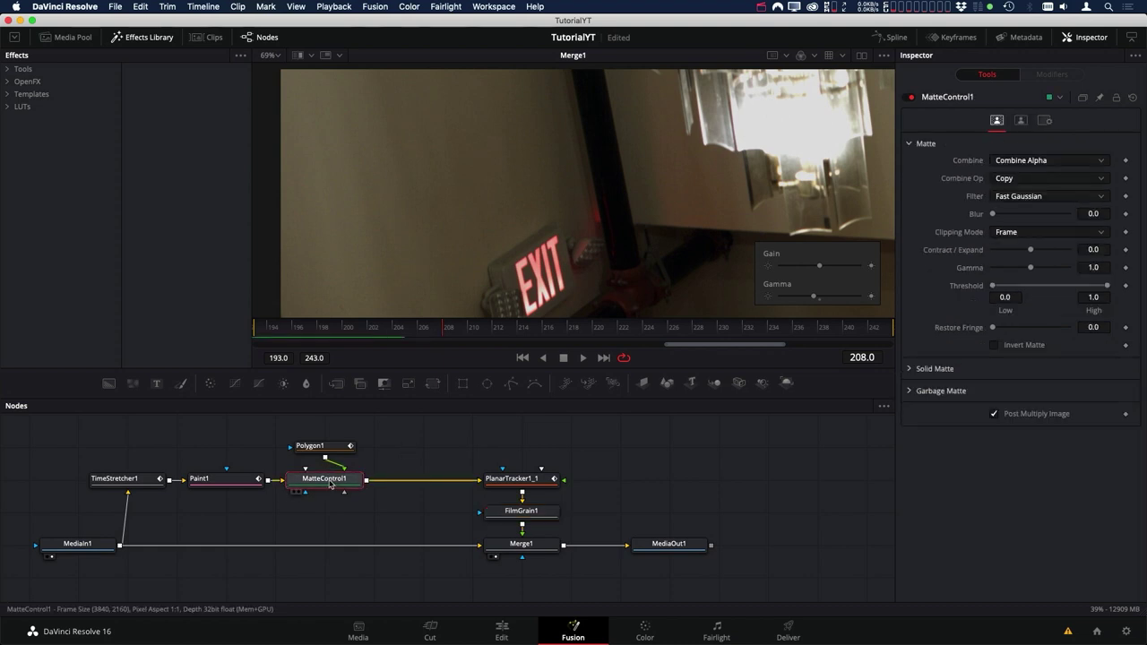
key("ctrl+v")
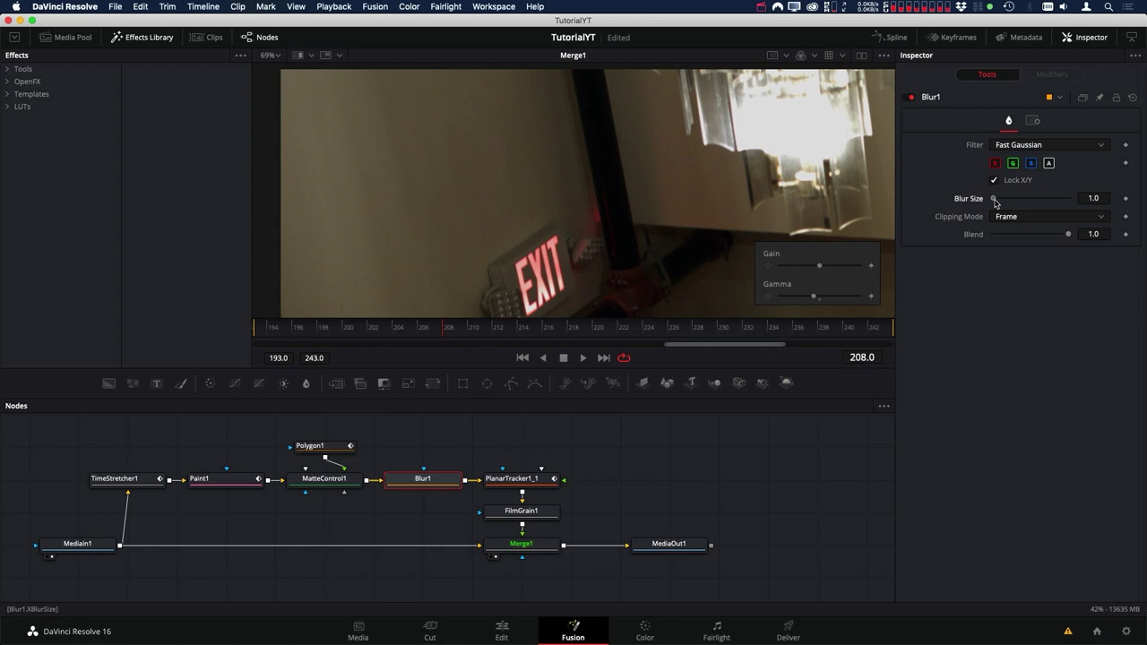
left_click_drag(994, 202, 995, 203)
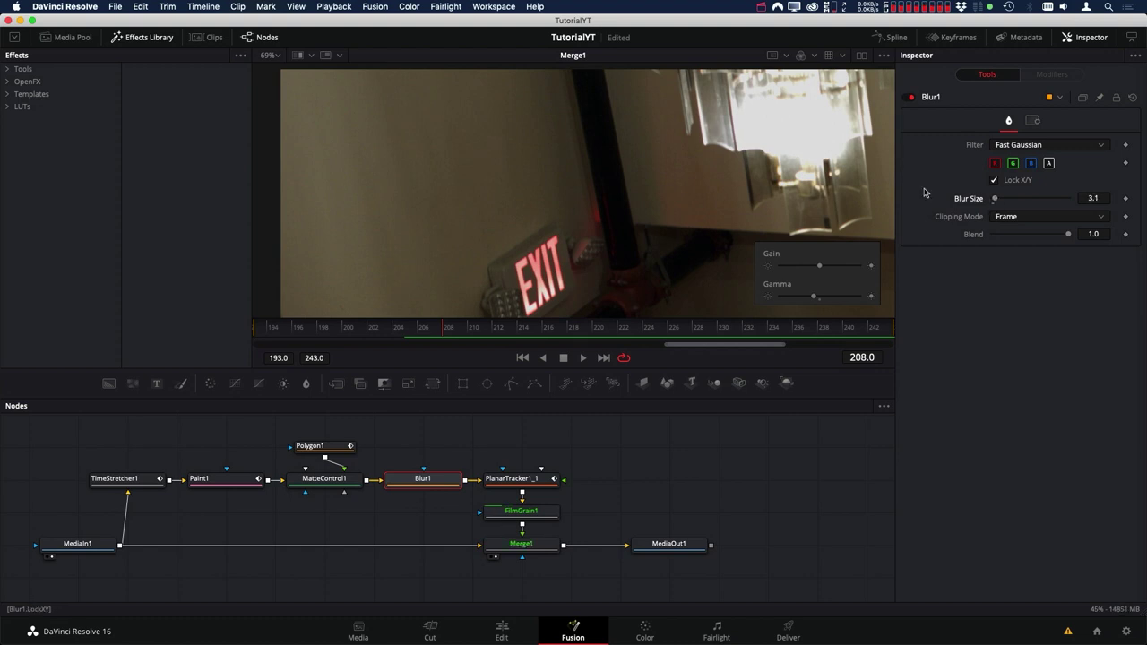
Hide the viewer's Gain and Gamma controls to show the Merge1 image without their adjustment.
scroll(461, 205, "down", 2)
scroll(428, 240, "down", 1)
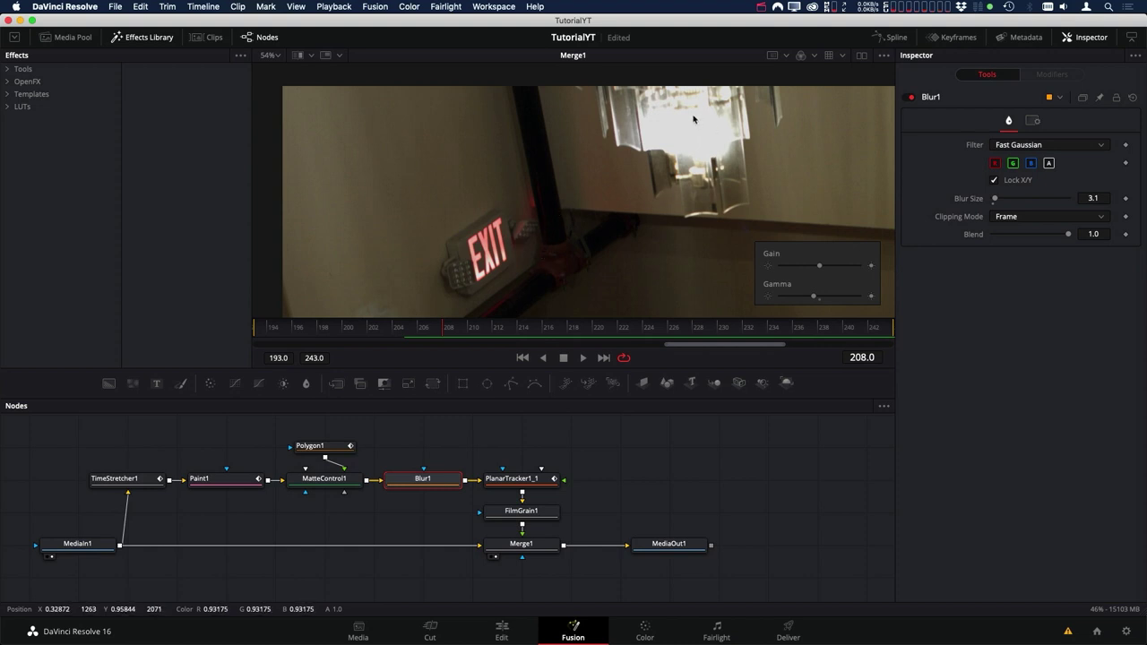
left_click(884, 55)
left_click(820, 160)
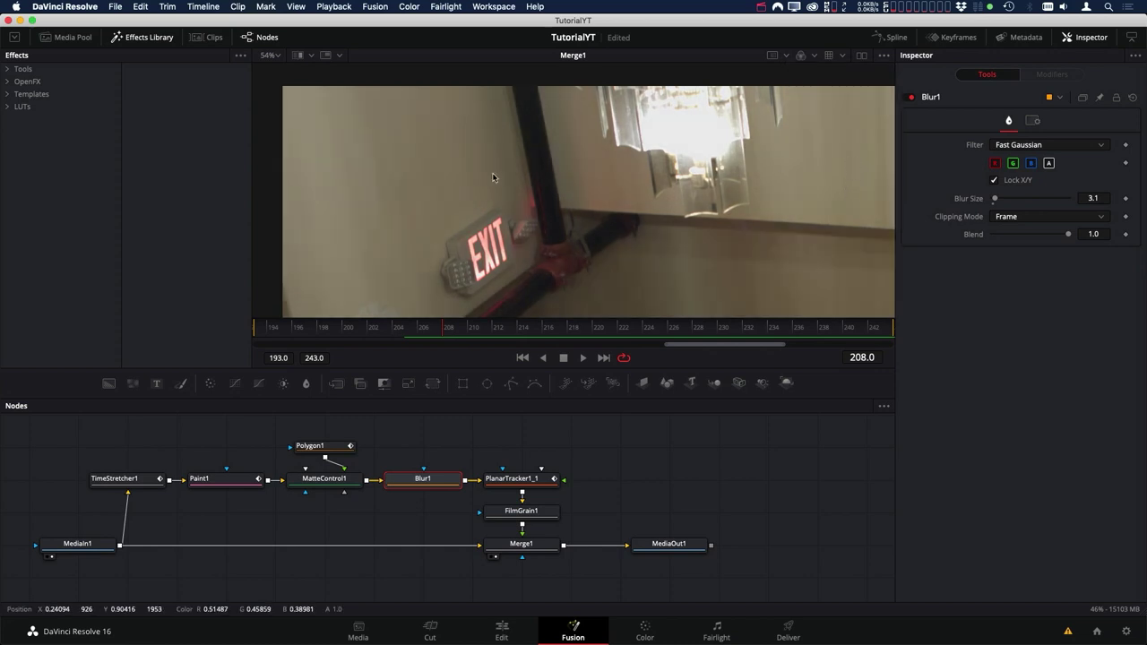
Compare Merge1 with MediaIn1 in a split-wipe view, moving and angling the divider along the dark pipe beside the patched wall.
left_click(297, 54)
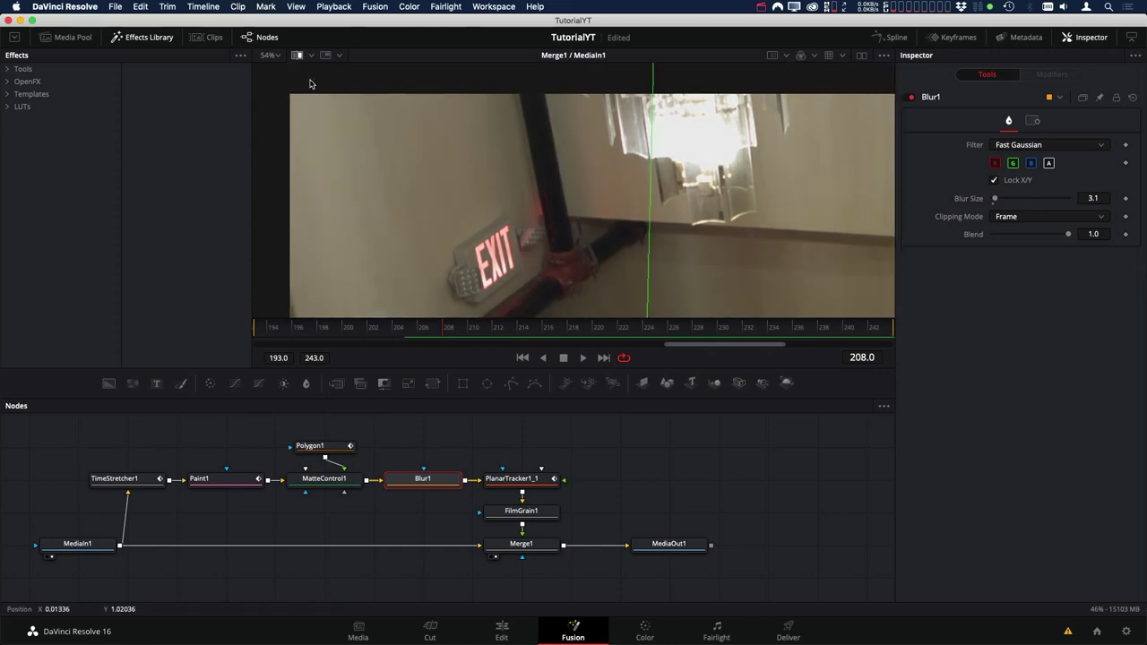
scroll(618, 221, "down", 3)
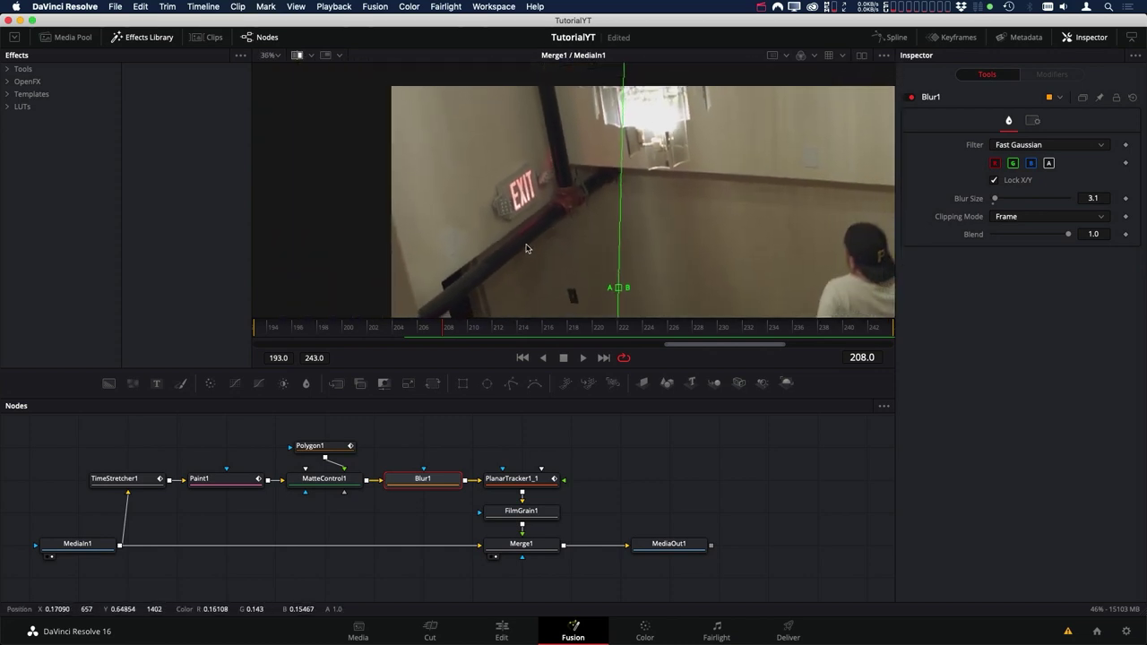
scroll(538, 259, "down", 1)
left_click_drag(562, 292, 536, 300)
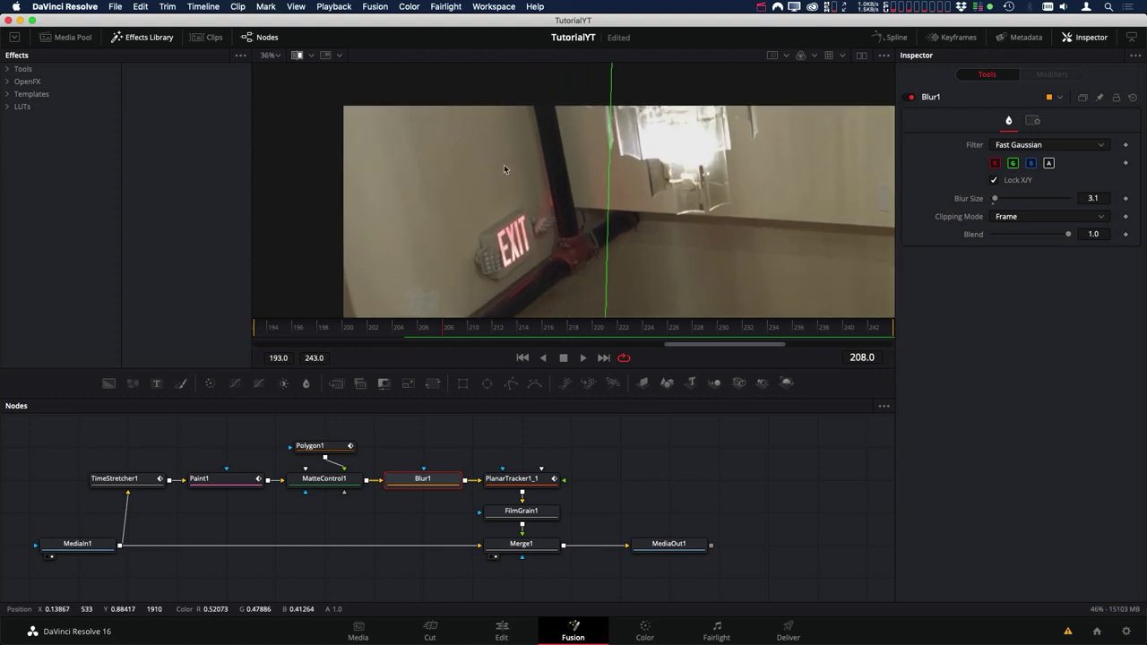
scroll(538, 148, "up", 1)
scroll(563, 159, "up", 1)
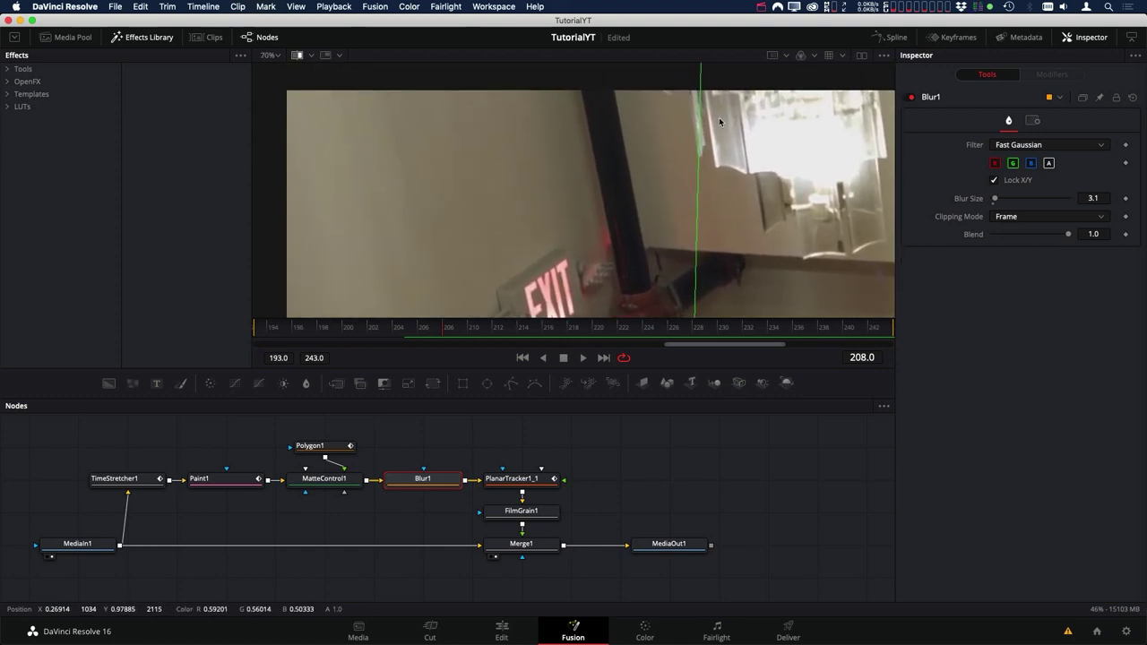
left_click_drag(697, 127, 651, 243)
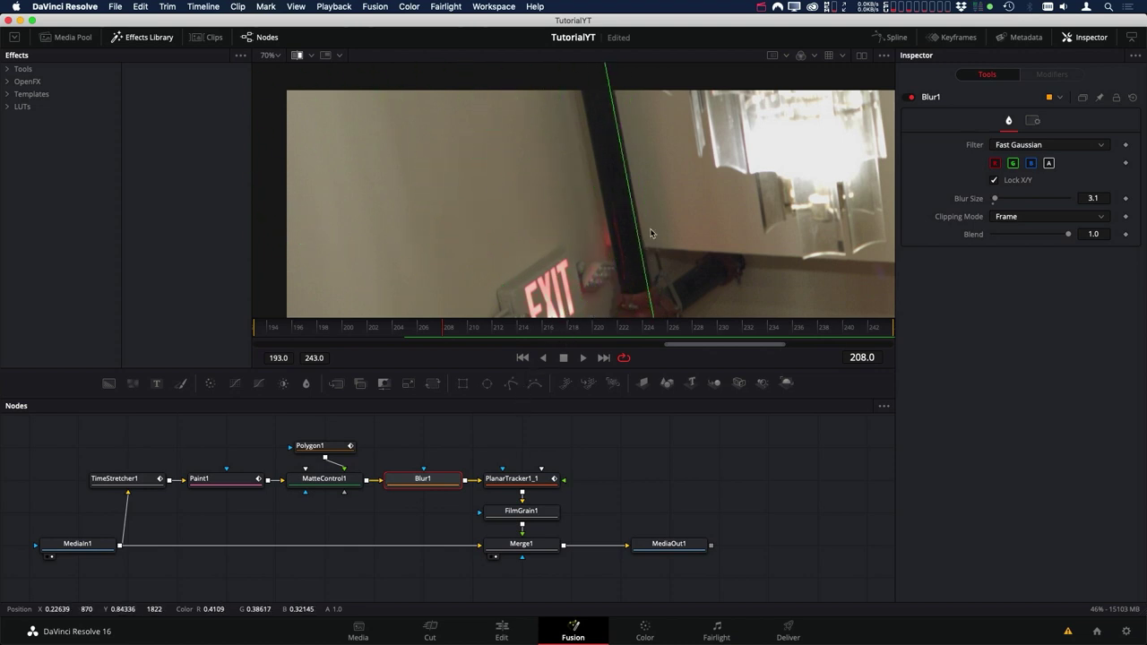